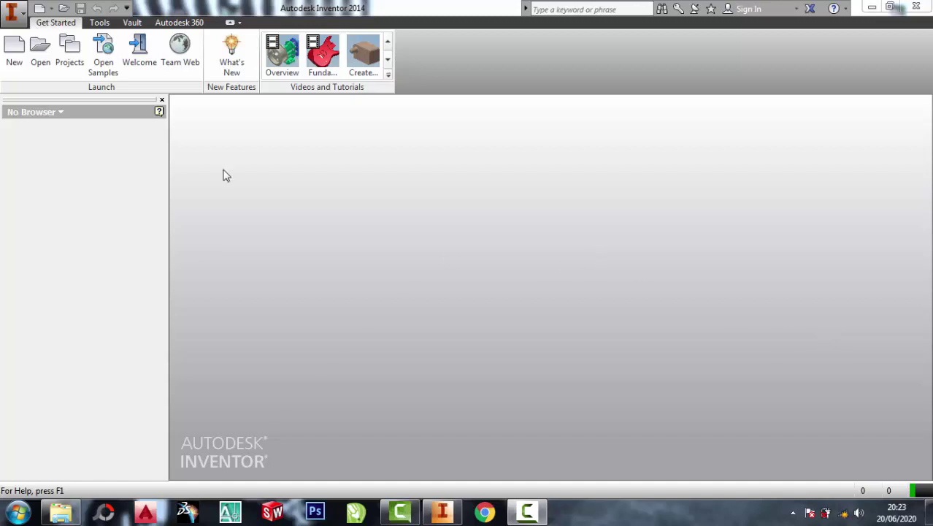
# - Create a new part file from the 1 mm.ipt metric template
pyautogui.click(14, 63)
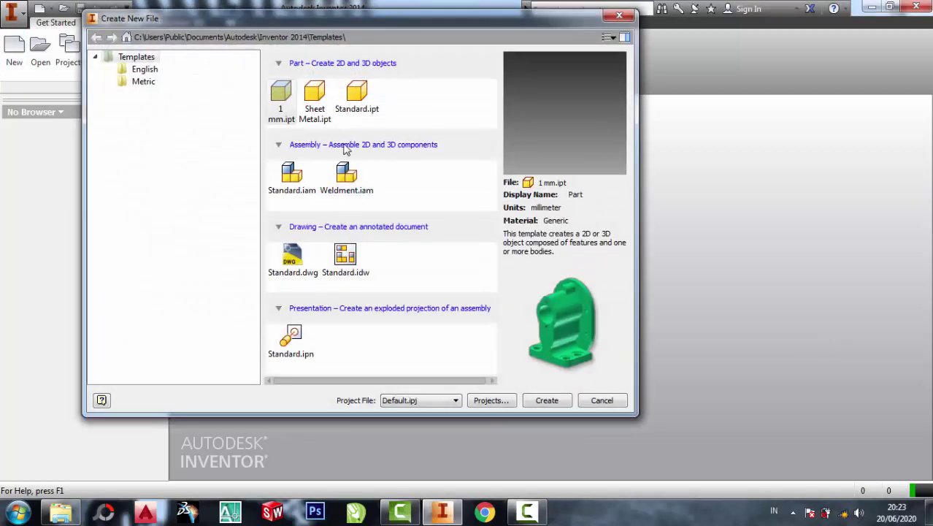
pyautogui.click(559, 402)
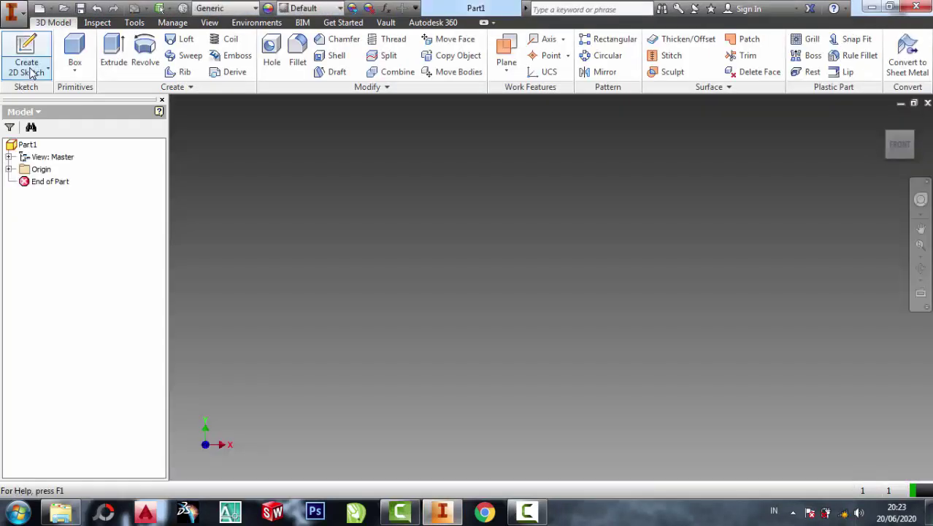
# - Start a new 2D sketch on the front XY plane
pyautogui.click(33, 70)
pyautogui.click(42, 102)
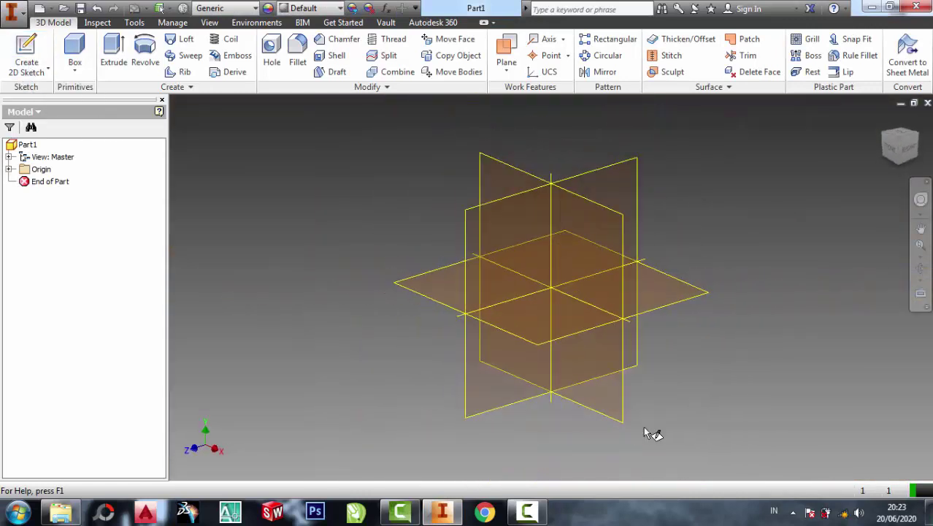
pyautogui.click(484, 157)
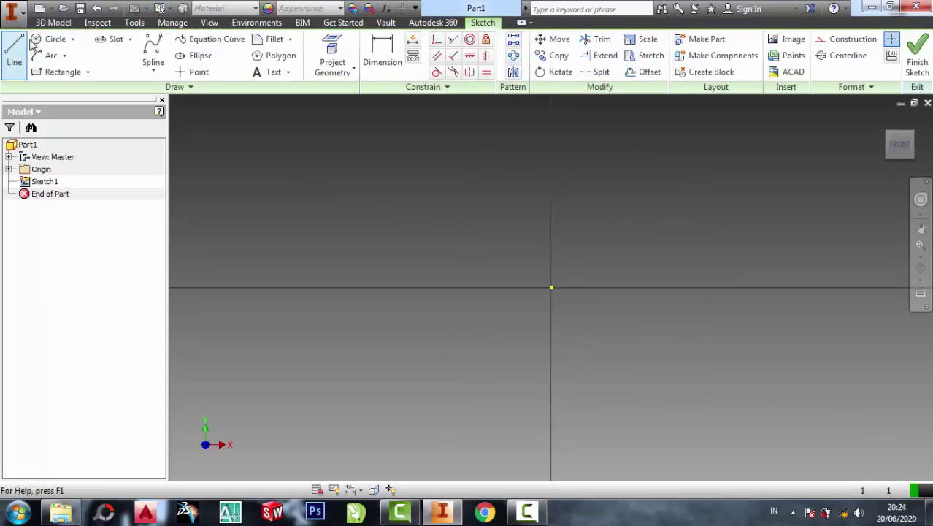
# - Draw a circle centred on the origin and dimension its diameter to 30 mm
pyautogui.click(52, 39)
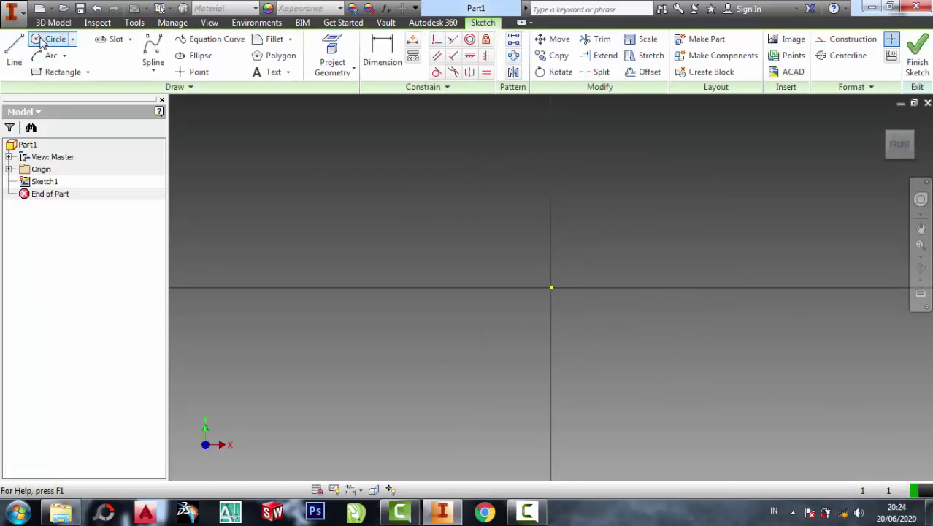
pyautogui.click(553, 286)
pyautogui.click(677, 194)
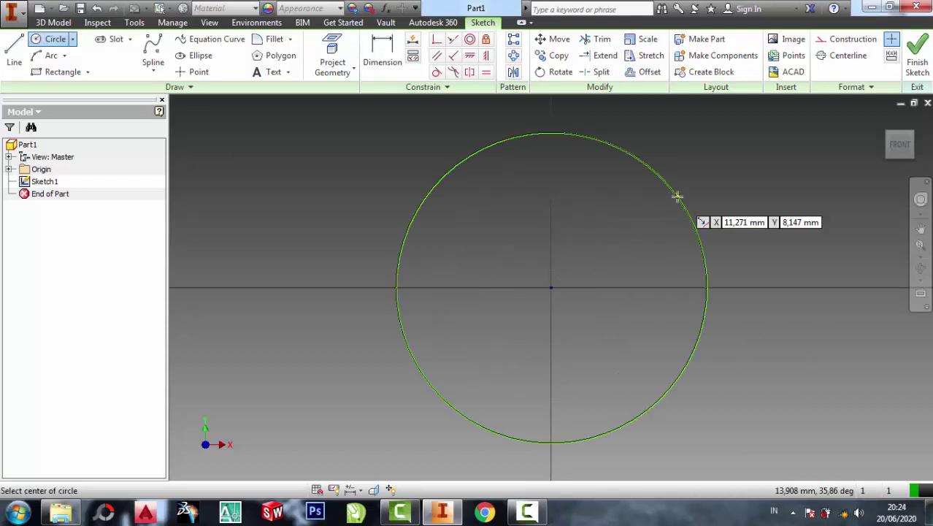
pyautogui.click(383, 45)
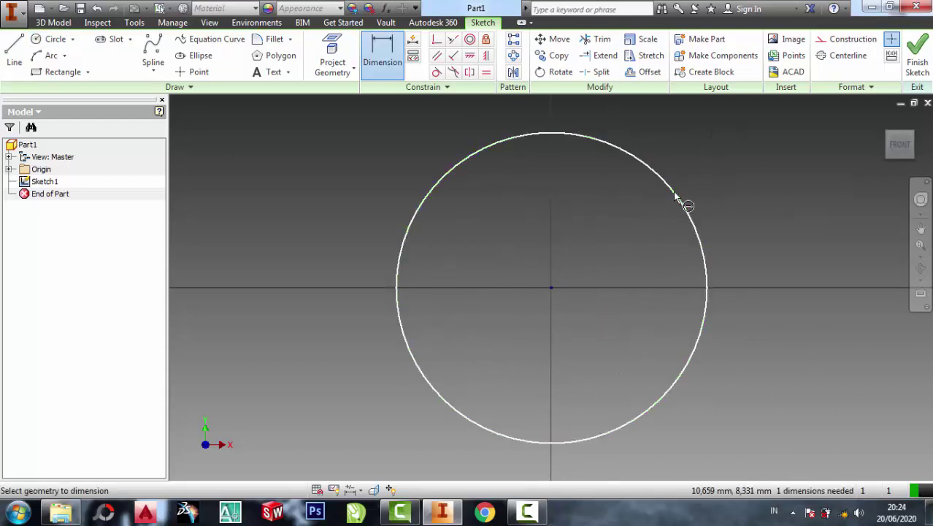
pyautogui.click(678, 196)
pyautogui.click(699, 176)
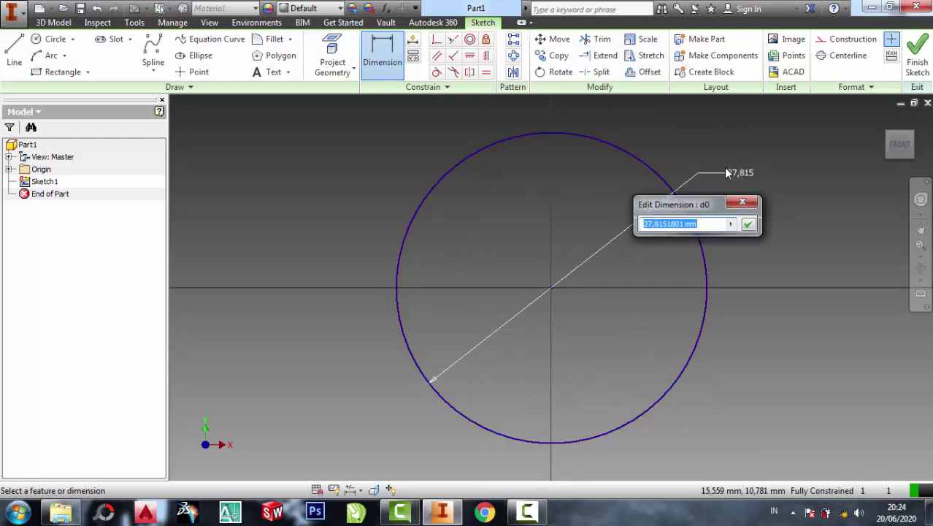
pyautogui.write('30')
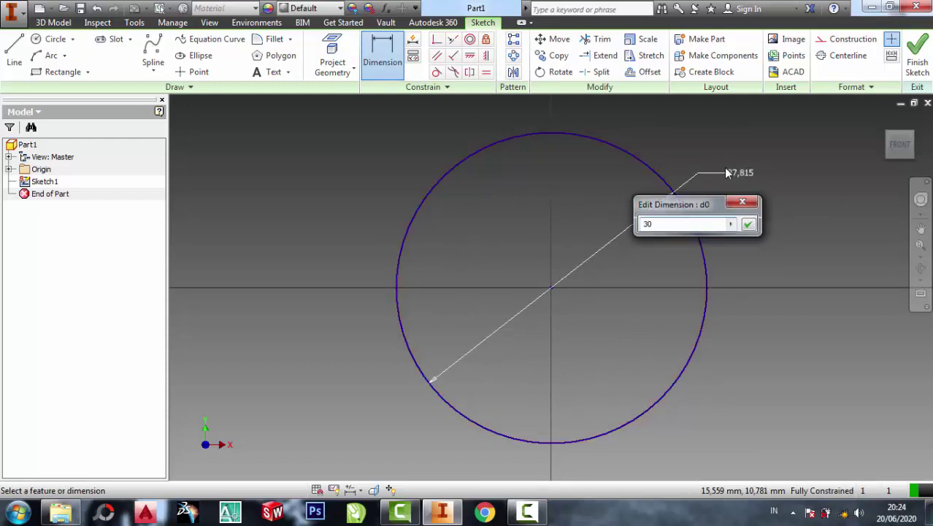
pyautogui.press('Return')
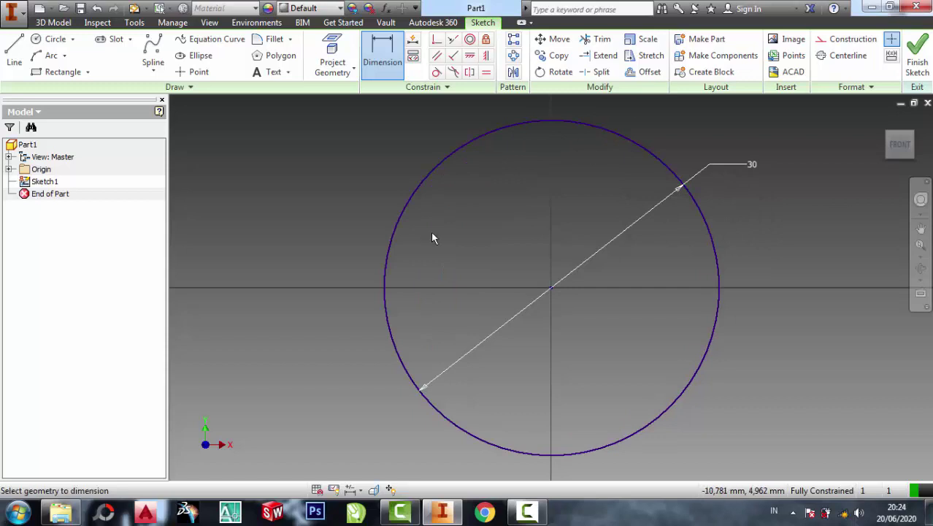
# - Draw a small circle centred on the top quadrant of the 30 mm circle
pyautogui.click(56, 39)
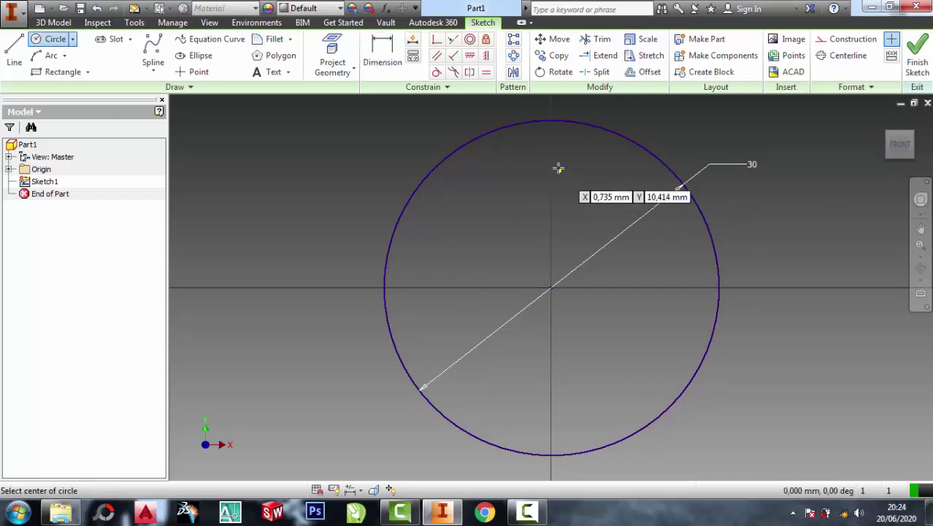
pyautogui.moveTo(558, 165); pyautogui.dragTo(550, 237, button='middle')
pyautogui.scroll(1, 544, 219)
pyautogui.click(527, 229)
pyautogui.scroll(2, 544, 219)
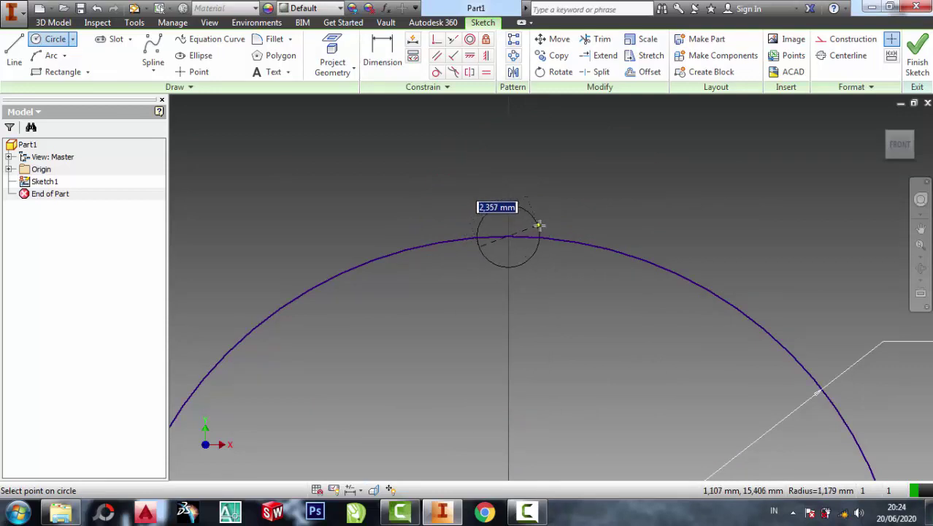
pyautogui.click(538, 225)
pyautogui.scroll(-2, 609, 188)
pyautogui.scroll(-2, 611, 191)
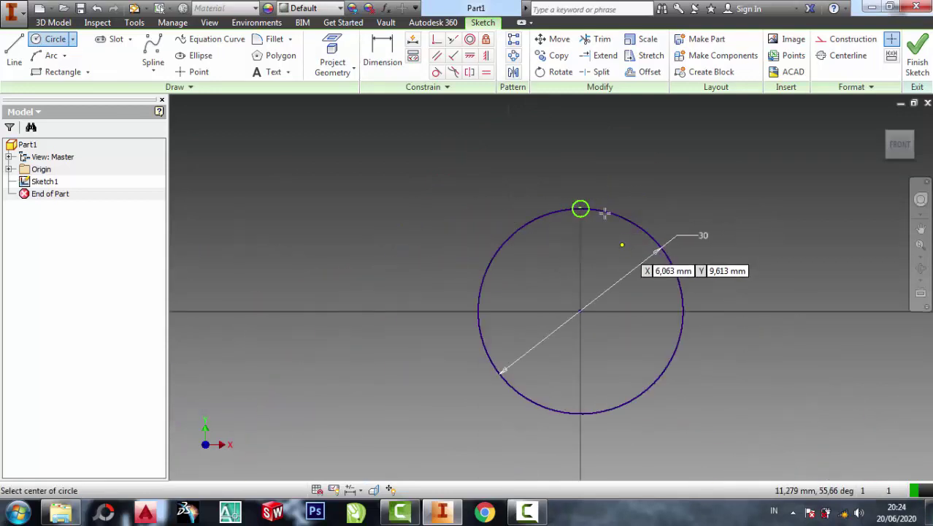
pyautogui.scroll(2, 605, 213)
pyautogui.scroll(2, 517, 144)
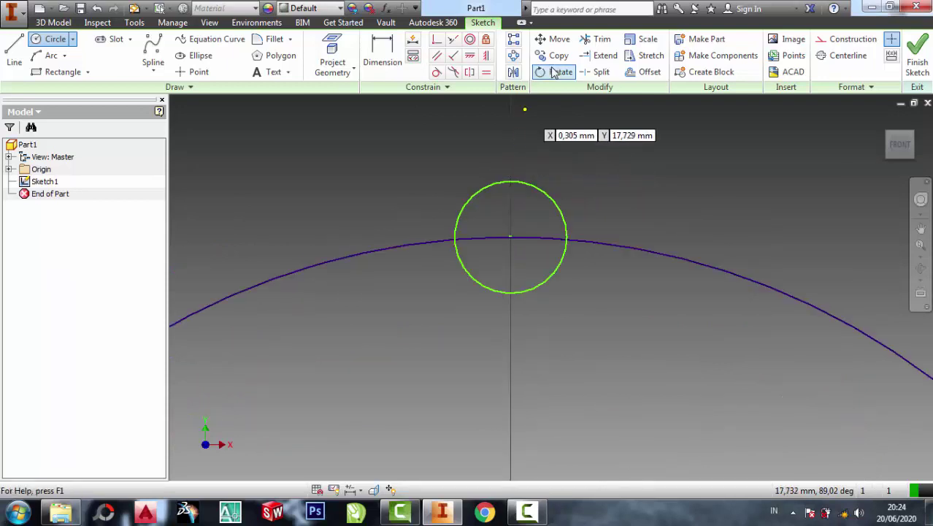
# - Trim the small circle's outer arc and the big-circle segment inside it to form the notch
pyautogui.click(596, 42)
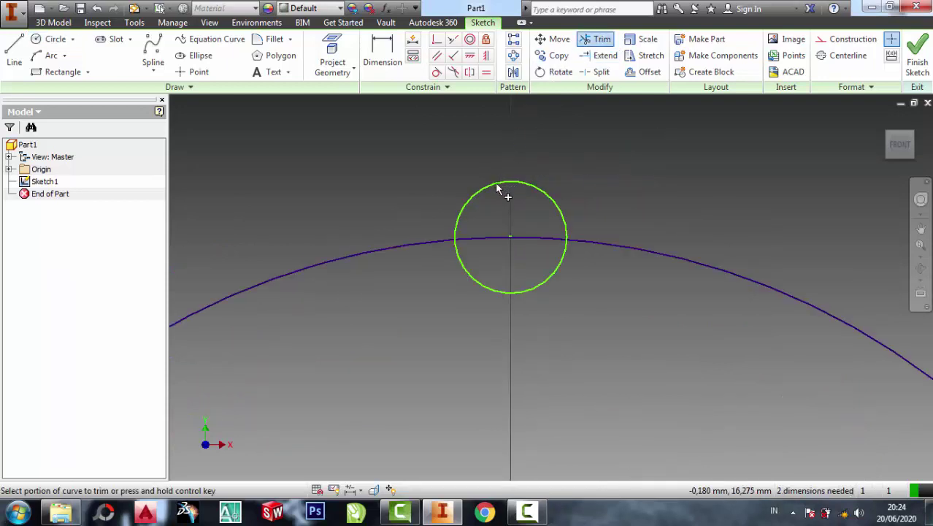
pyautogui.click(496, 187)
pyautogui.click(494, 239)
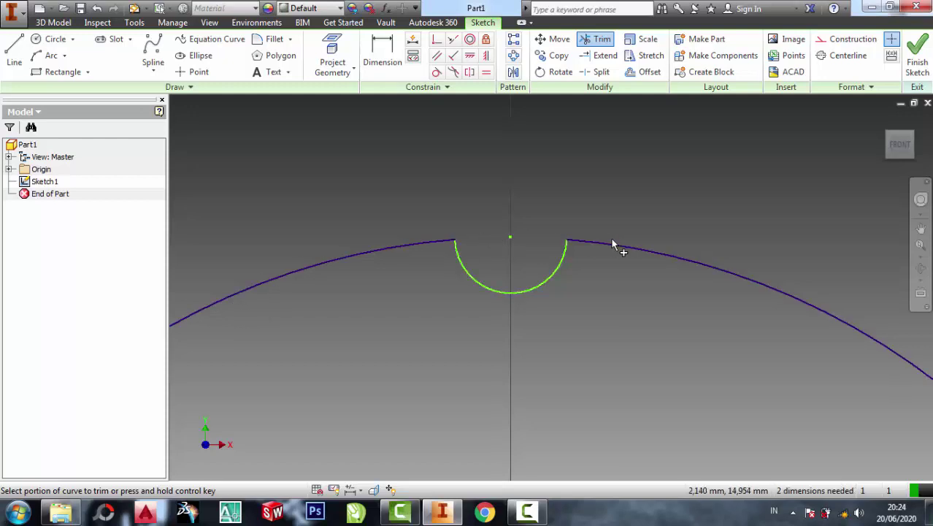
pyautogui.scroll(-2, 612, 243)
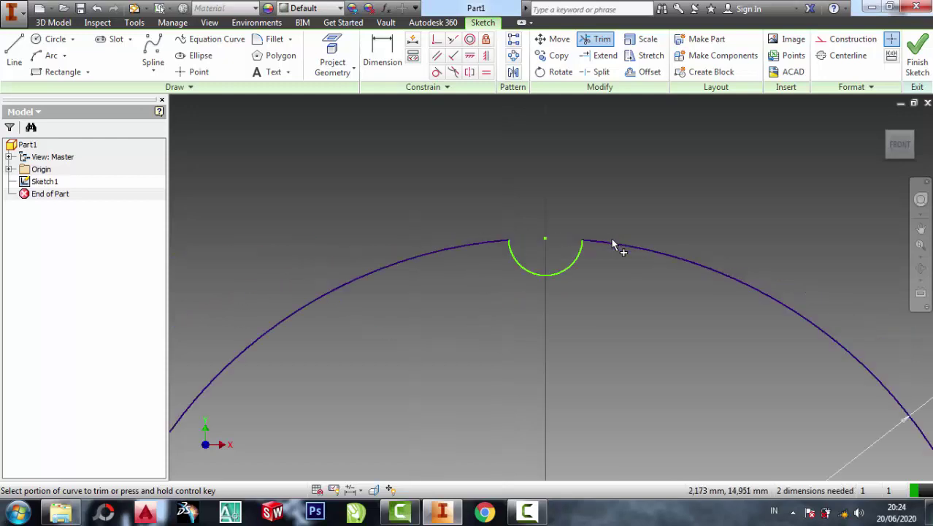
# - Circular-pattern the notch arc about the sketch origin, 20 instances over 360 deg
pyautogui.click(514, 55)
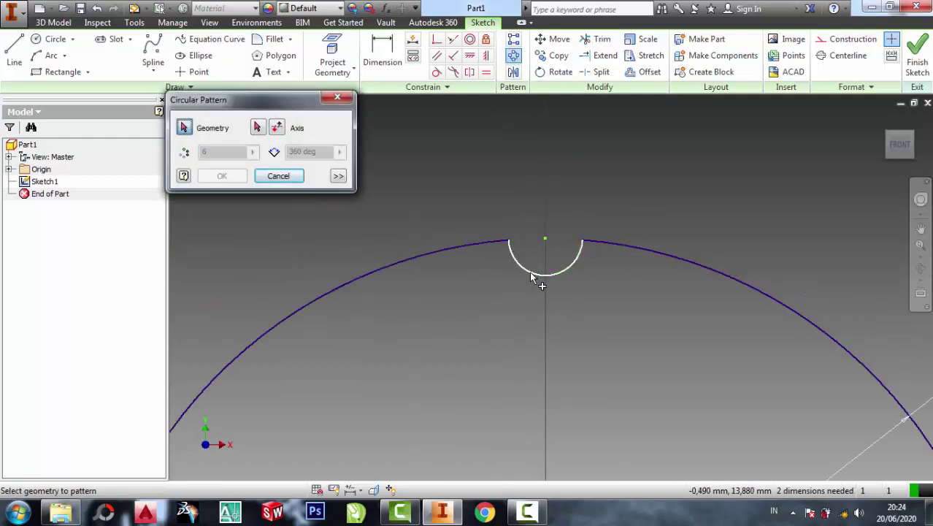
pyautogui.click(542, 275)
pyautogui.click(259, 128)
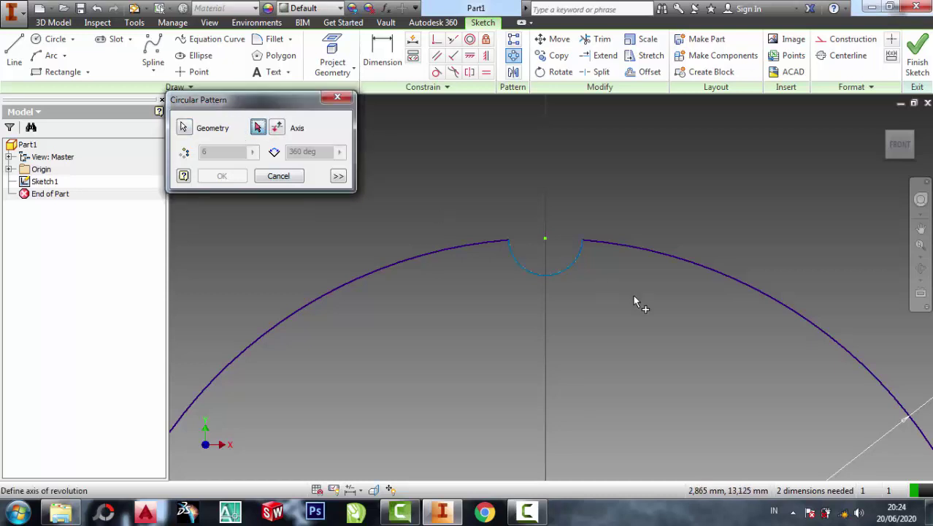
pyautogui.scroll(-3, 635, 306)
pyautogui.scroll(3, 626, 379)
pyautogui.scroll(2, 628, 357)
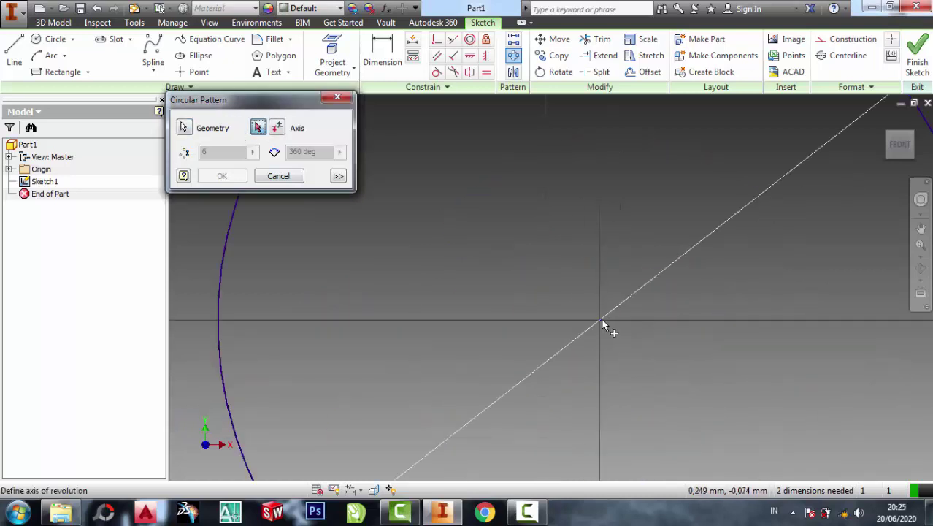
pyautogui.click(598, 321)
pyautogui.scroll(-3, 619, 248)
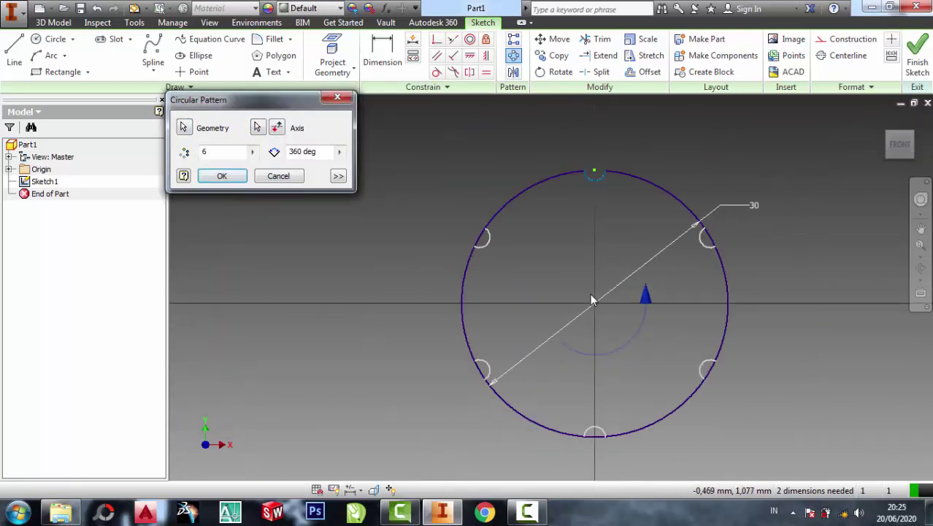
pyautogui.doubleClick(206, 151)
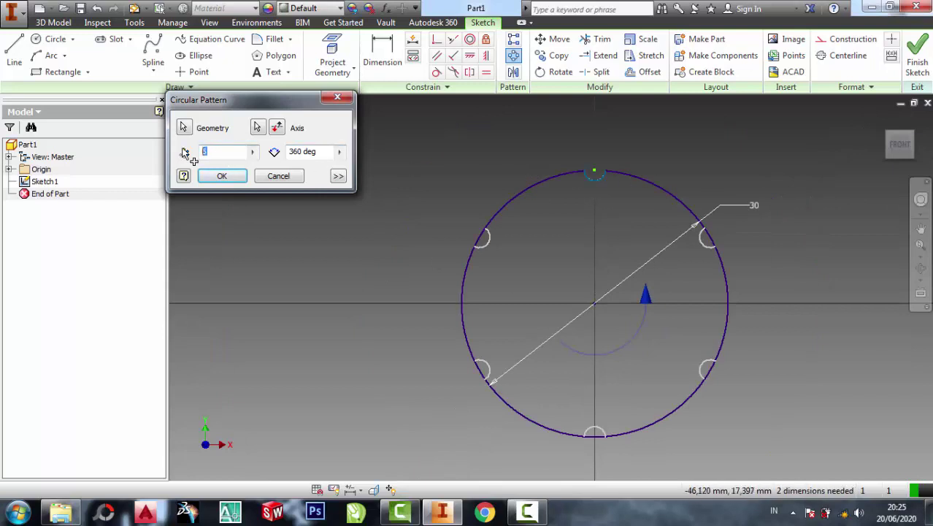
pyautogui.write('10')
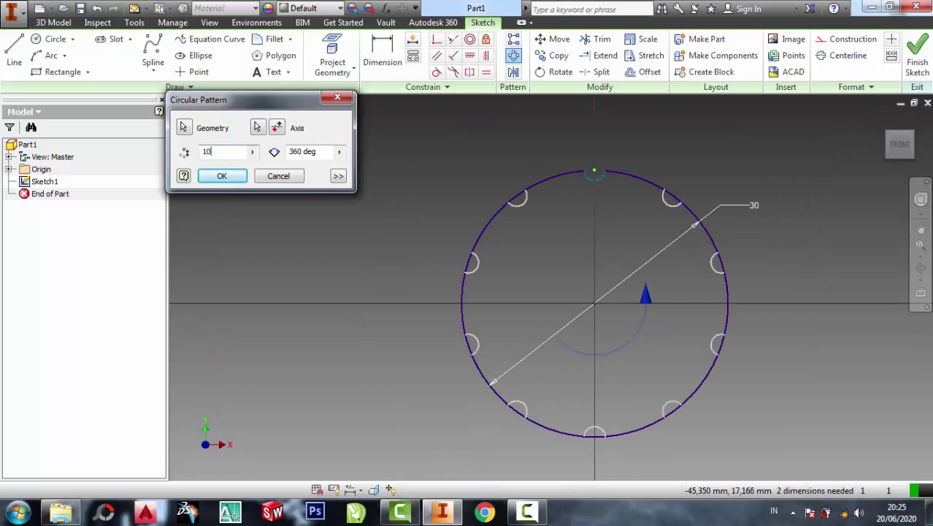
pyautogui.write('2')
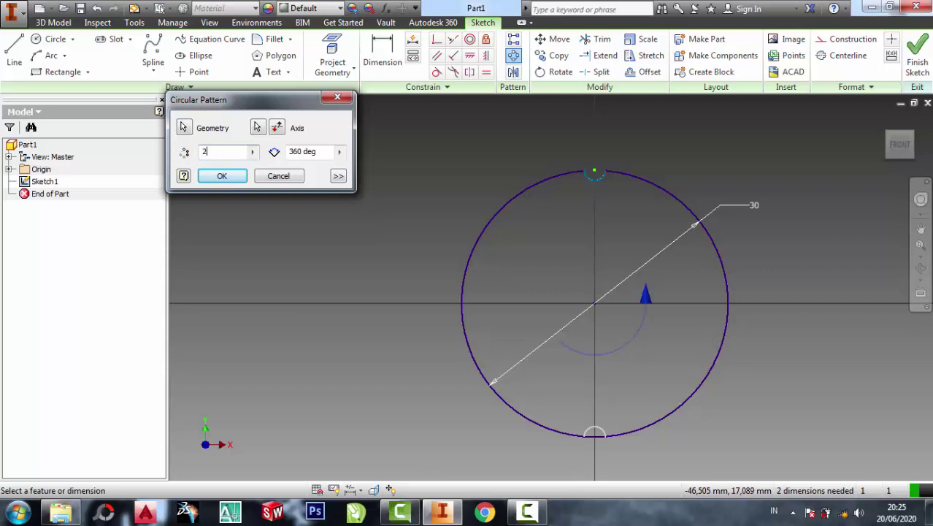
pyautogui.write('0')
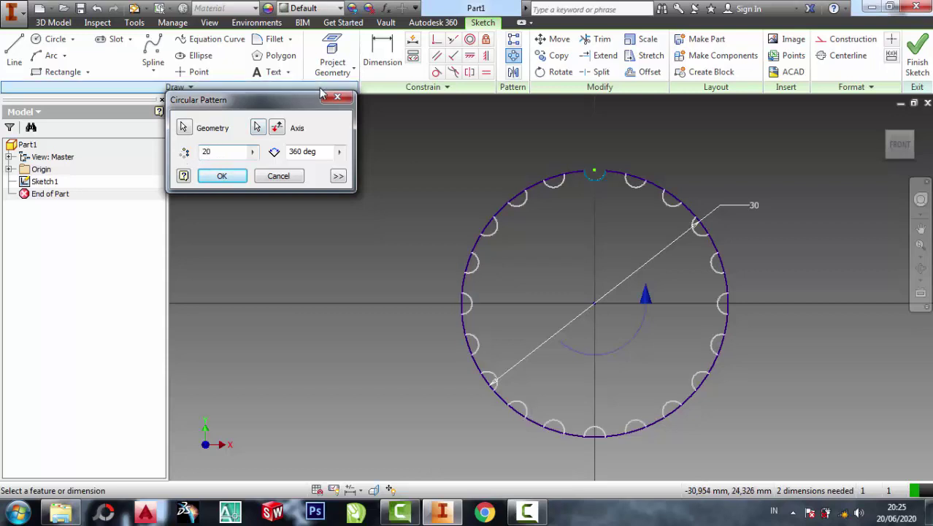
pyautogui.click(219, 178)
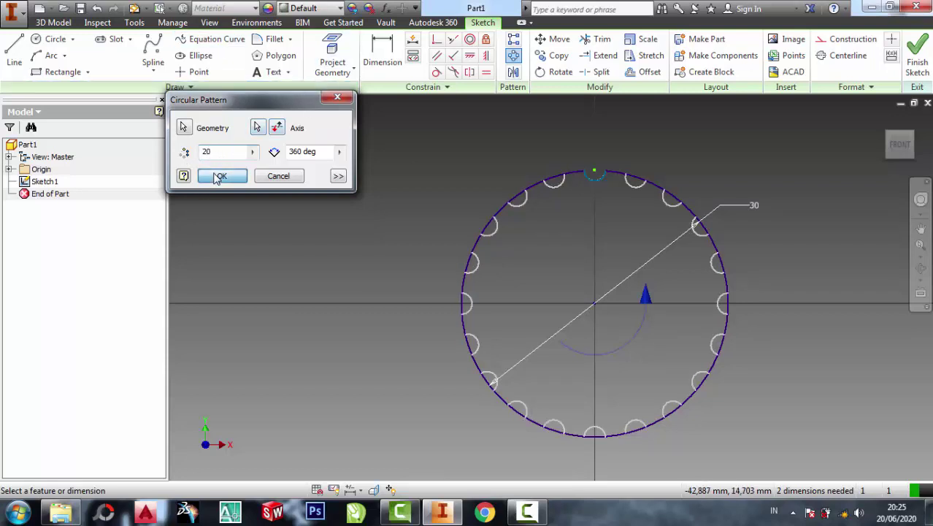
pyautogui.scroll(-5, 613, 197)
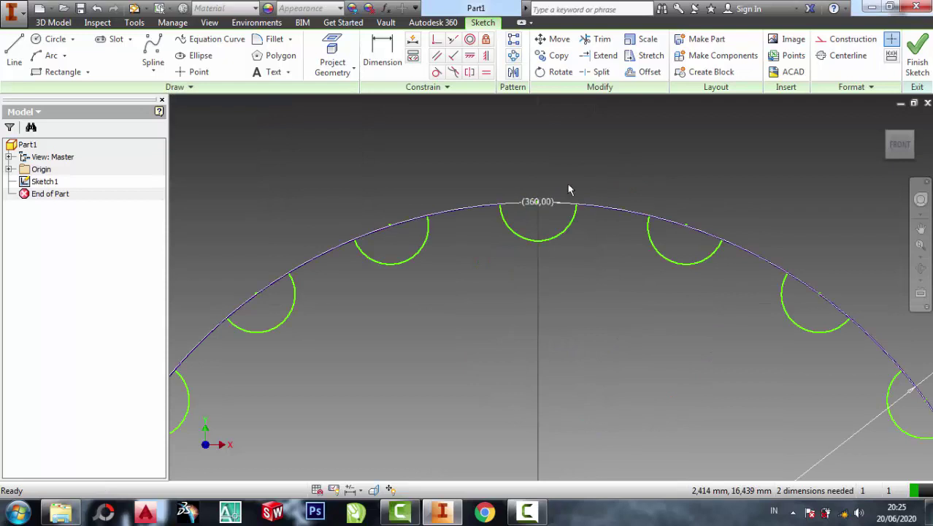
# - Trim the outer-circle segments inside all 20 notches into one notched outline and finish the sketch
pyautogui.click(598, 39)
pyautogui.scroll(-2, 383, 226)
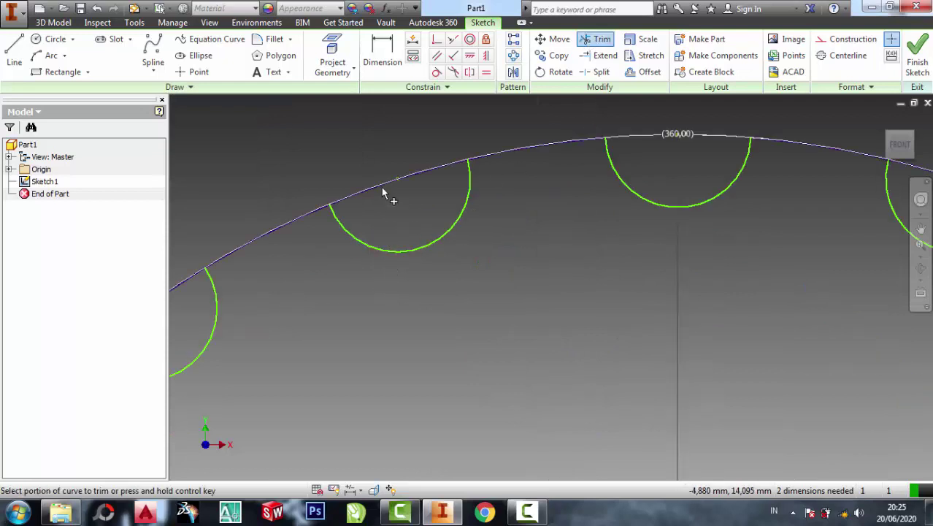
pyautogui.scroll(3, 409, 219)
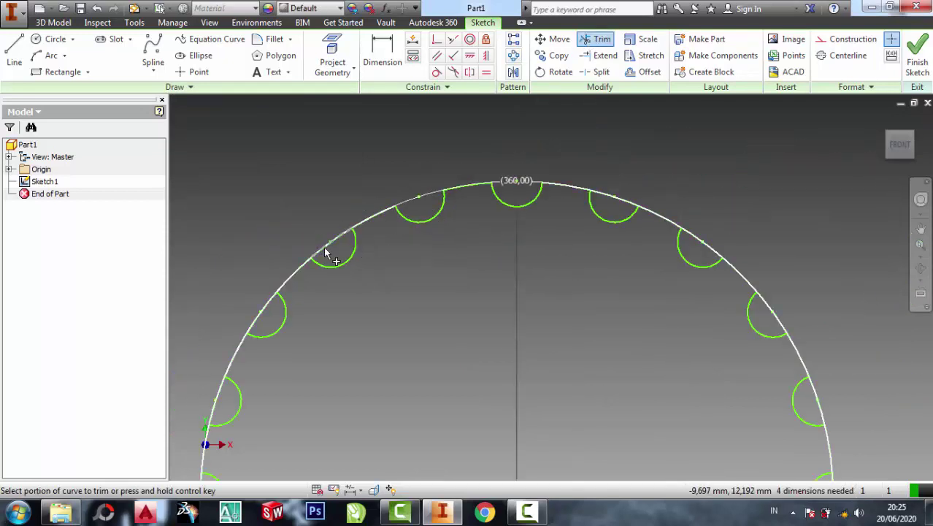
pyautogui.scroll(2, 367, 305)
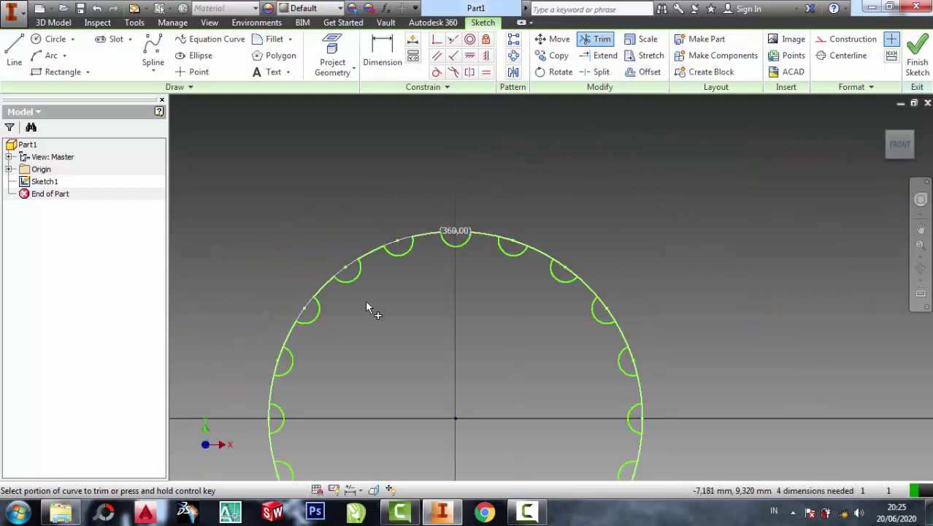
pyautogui.scroll(-1, 367, 306)
pyautogui.scroll(-2, 365, 310)
pyautogui.scroll(2, 374, 332)
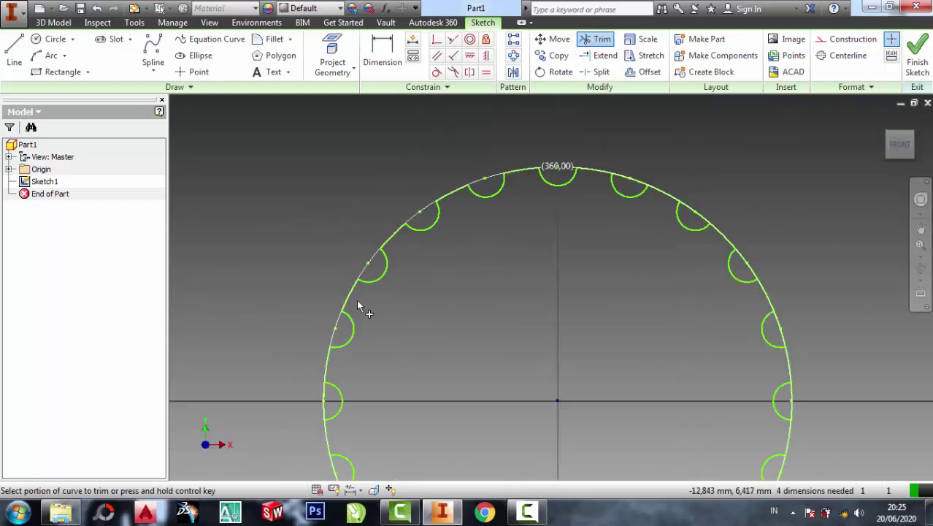
pyautogui.scroll(-1, 358, 302)
pyautogui.scroll(3, 360, 311)
pyautogui.scroll(-3, 351, 336)
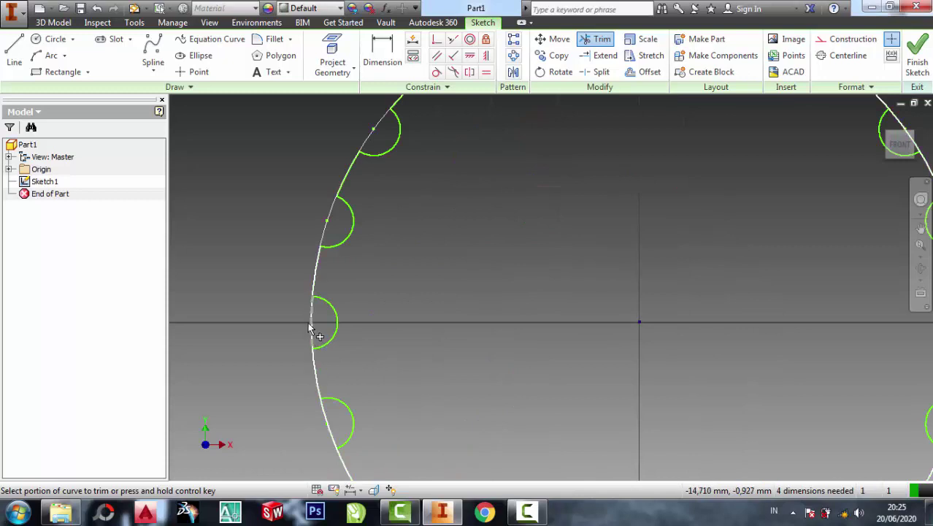
pyautogui.scroll(4, 497, 338)
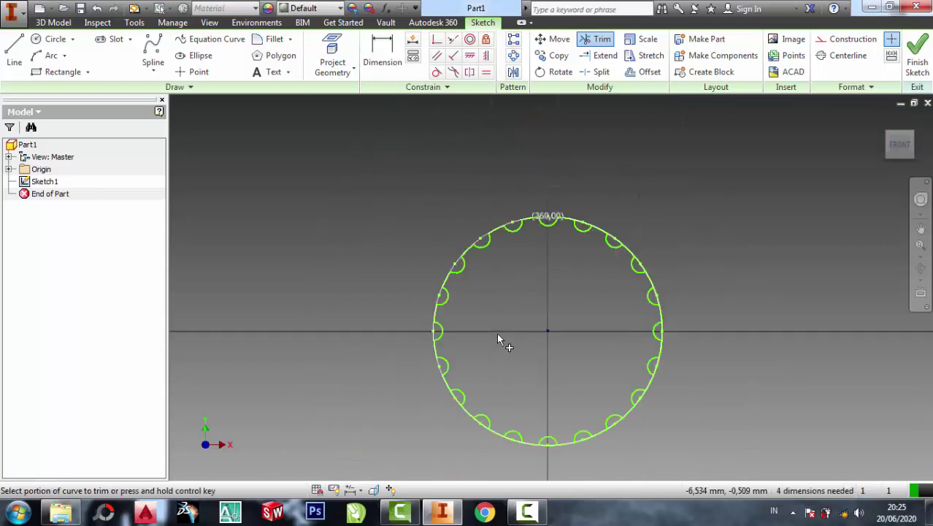
pyautogui.scroll(-2, 478, 402)
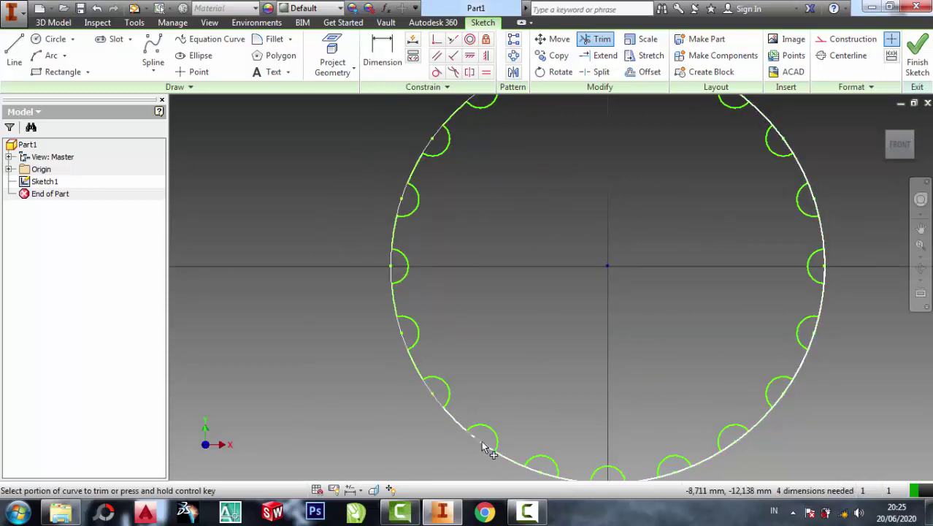
pyautogui.scroll(2, 548, 350)
pyautogui.scroll(-3, 548, 350)
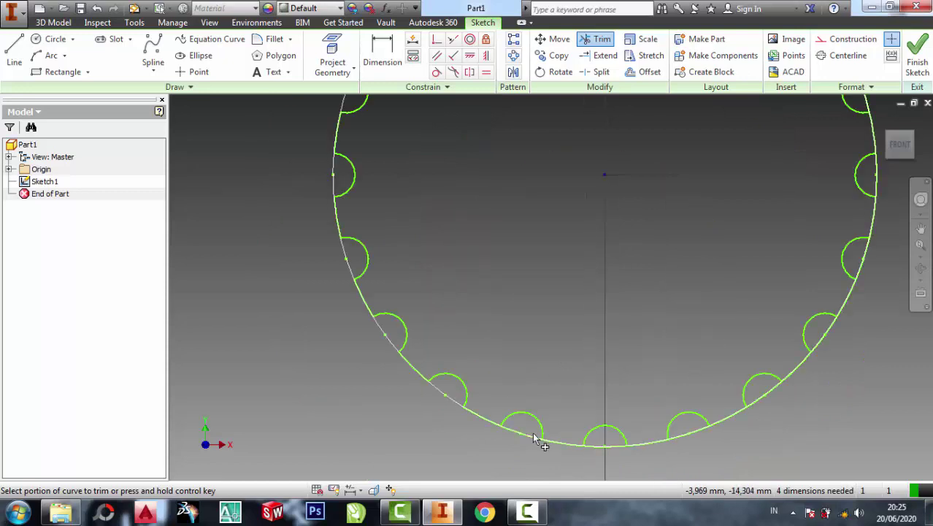
pyautogui.moveTo(517, 427); pyautogui.dragTo(531, 438)
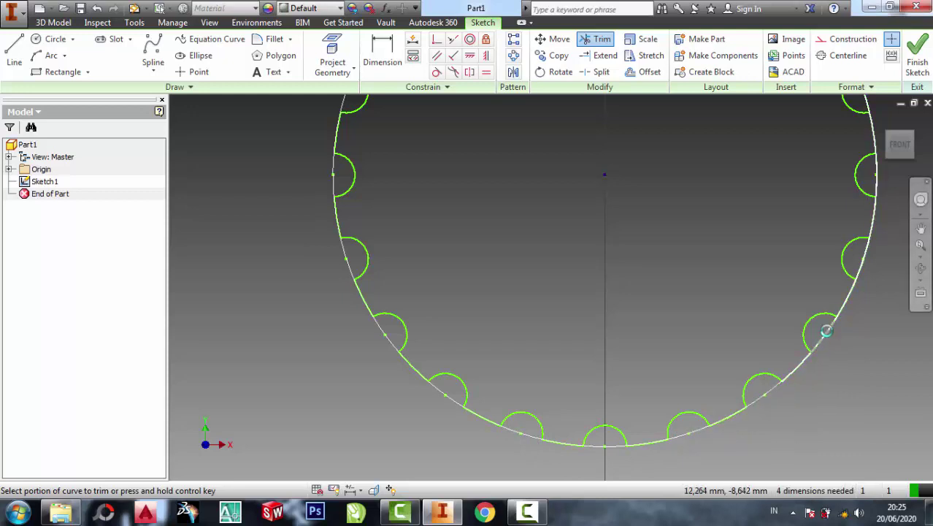
pyautogui.moveTo(663, 277); pyautogui.dragTo(526, 405, button='middle')
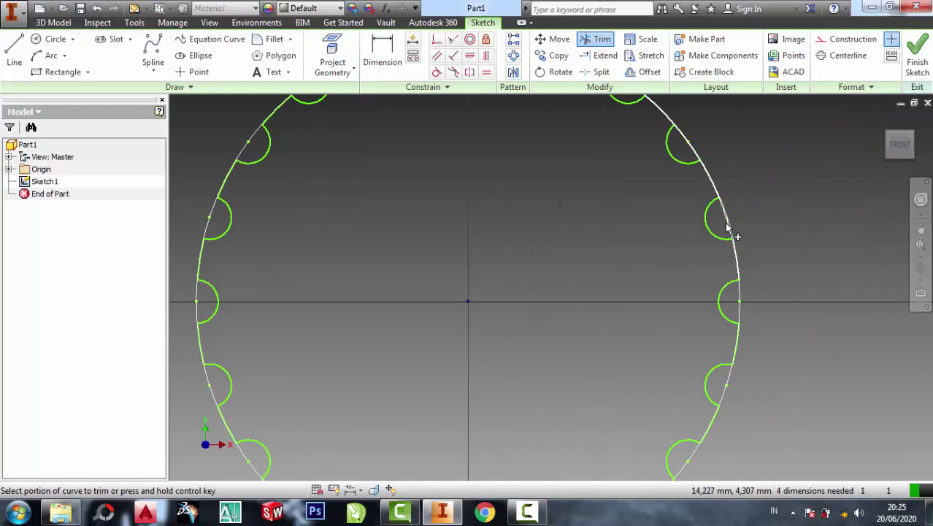
pyautogui.moveTo(623, 255); pyautogui.dragTo(605, 383, button='middle')
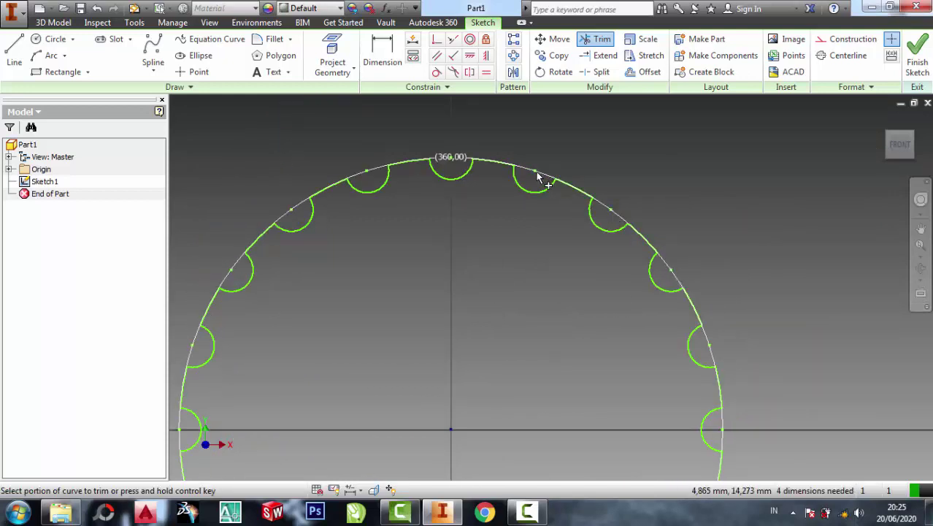
pyautogui.click(918, 58)
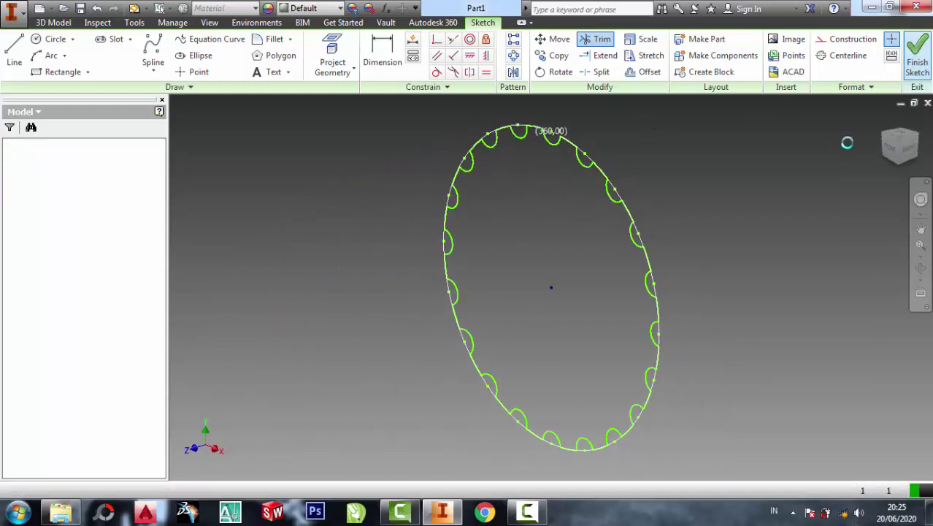
# - Extrude the notched profile 20 mm into a grooved cylinder
pyautogui.click(114, 54)
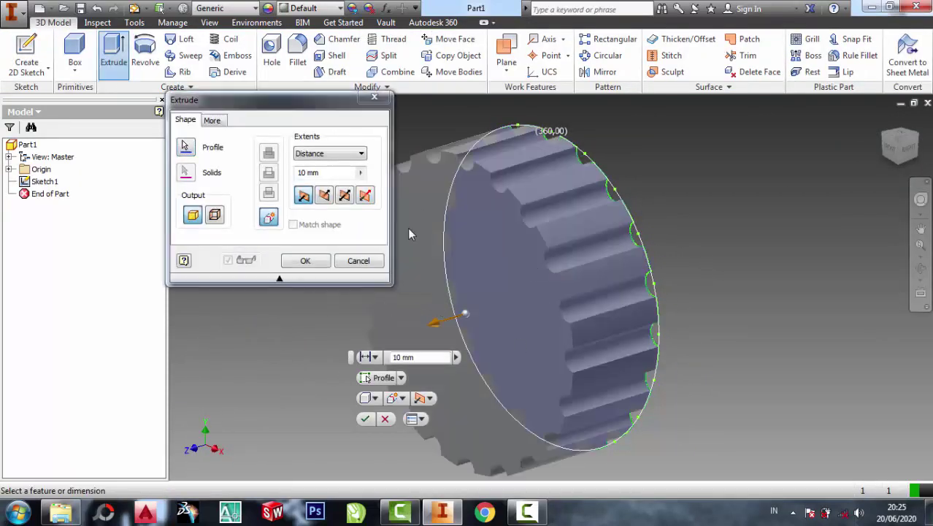
pyautogui.doubleClick(321, 171)
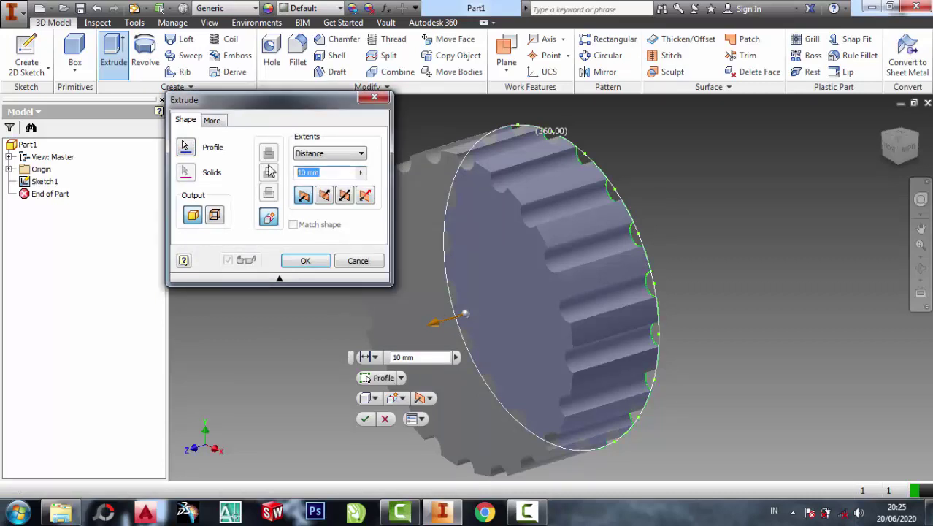
pyautogui.write('2')
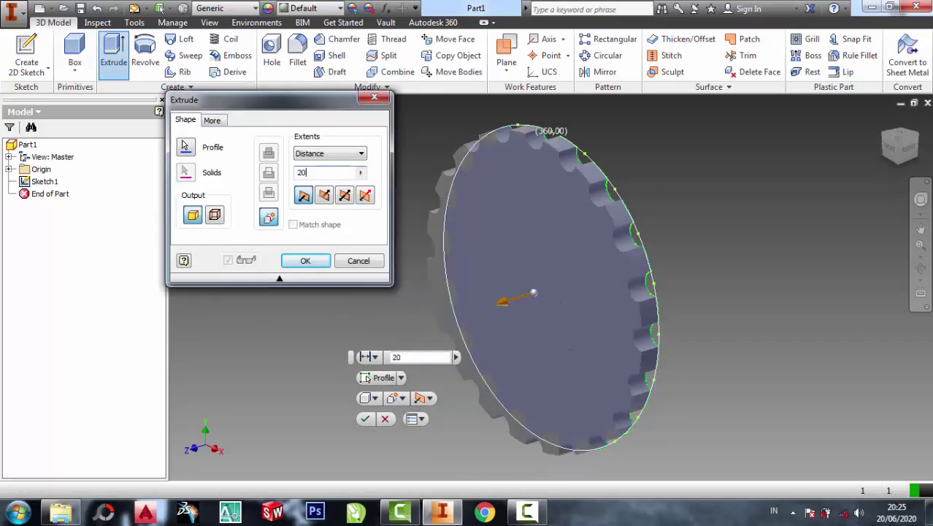
pyautogui.write('0')
pyautogui.click(305, 260)
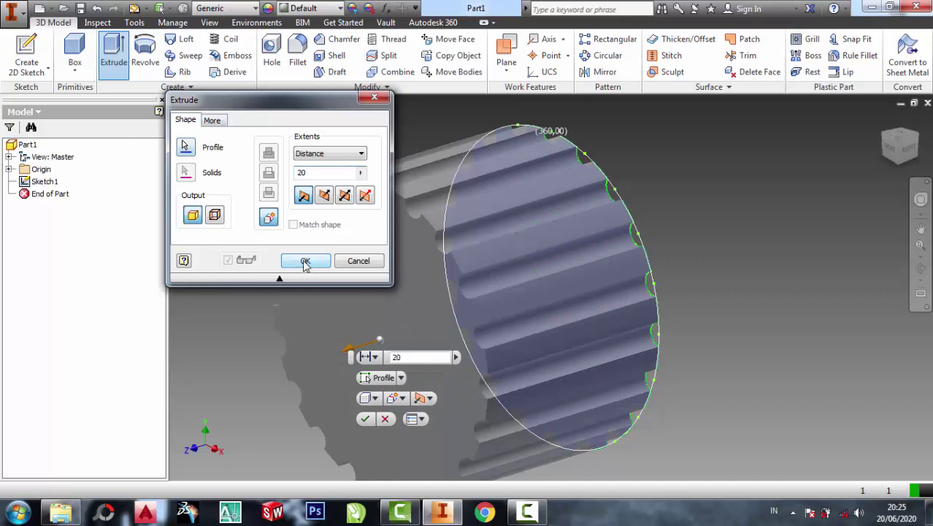
# - Orbit to the cylinder's end face and start a new sketch on it
pyautogui.click(920, 271)
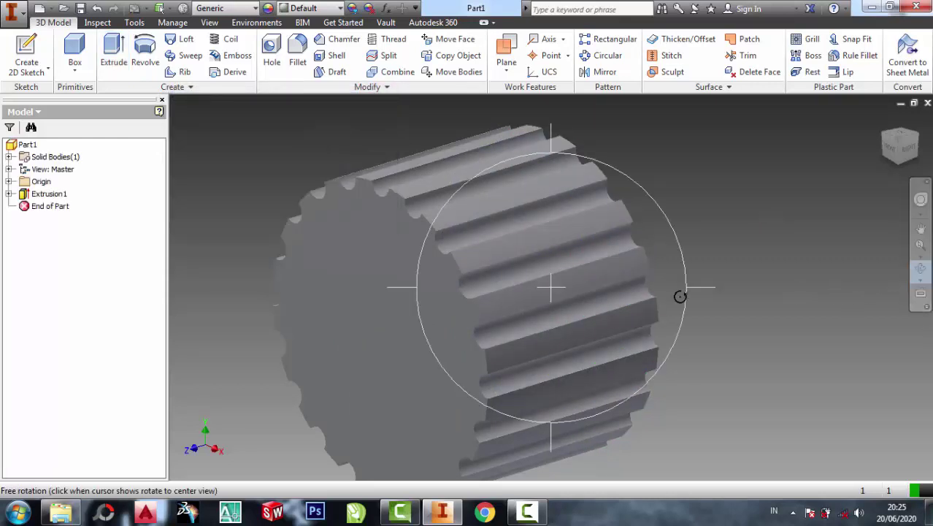
pyautogui.moveTo(631, 298); pyautogui.dragTo(545, 308)
pyautogui.rightClick(668, 172)
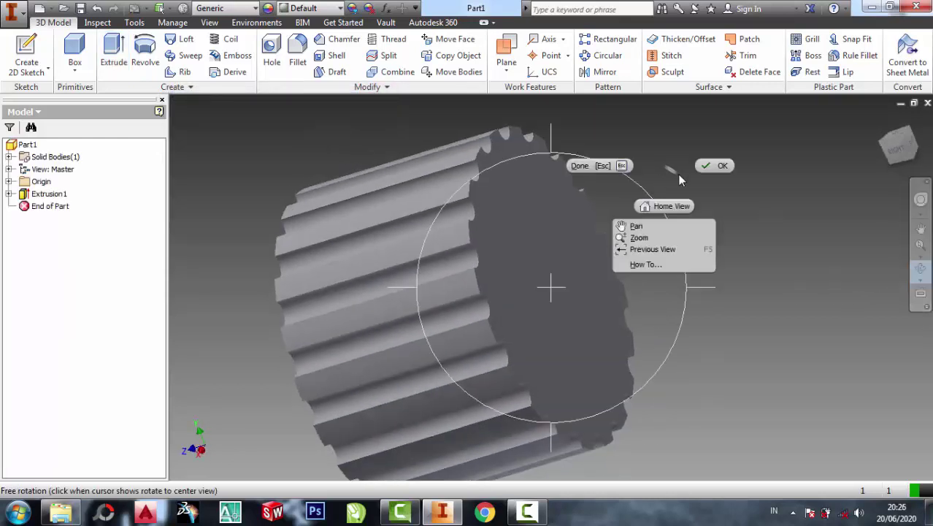
pyautogui.click(704, 168)
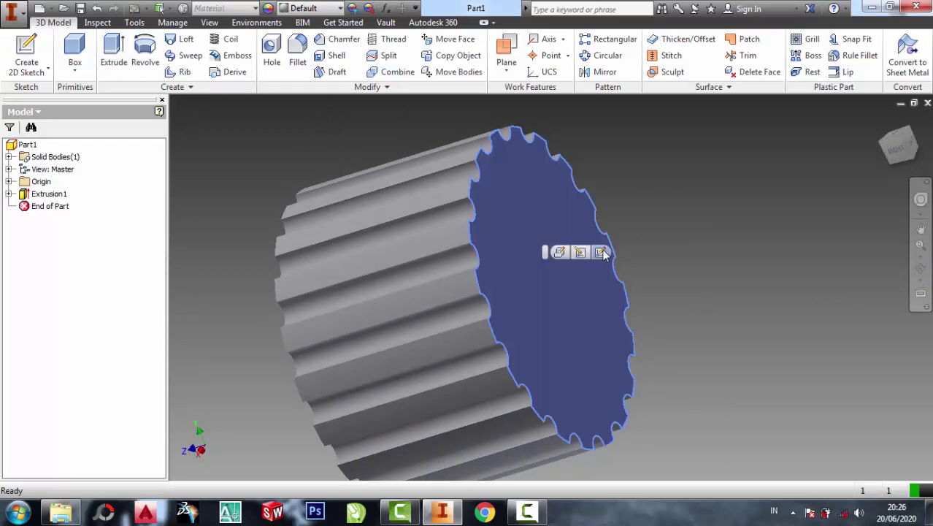
pyautogui.click(600, 252)
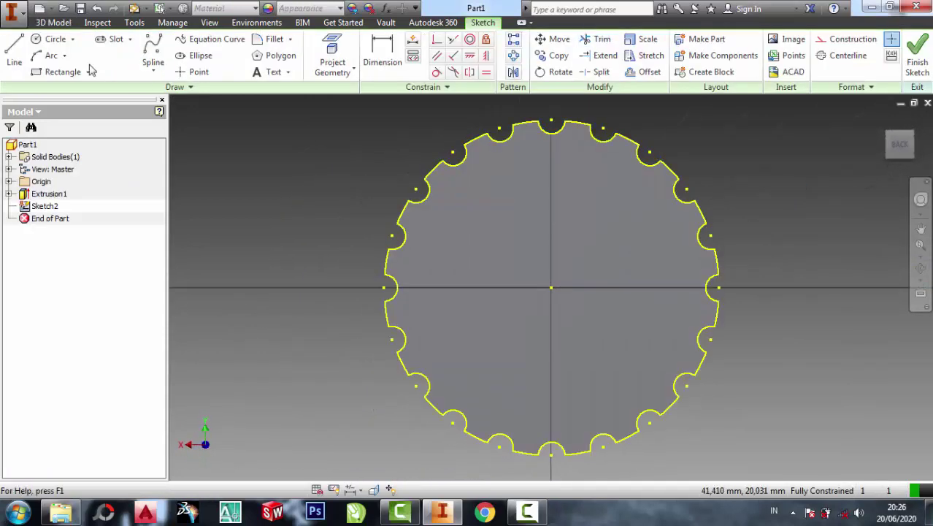
# - Sketch a circle centred on the part centre reaching the top tooth, then finish the sketch
pyautogui.click(55, 39)
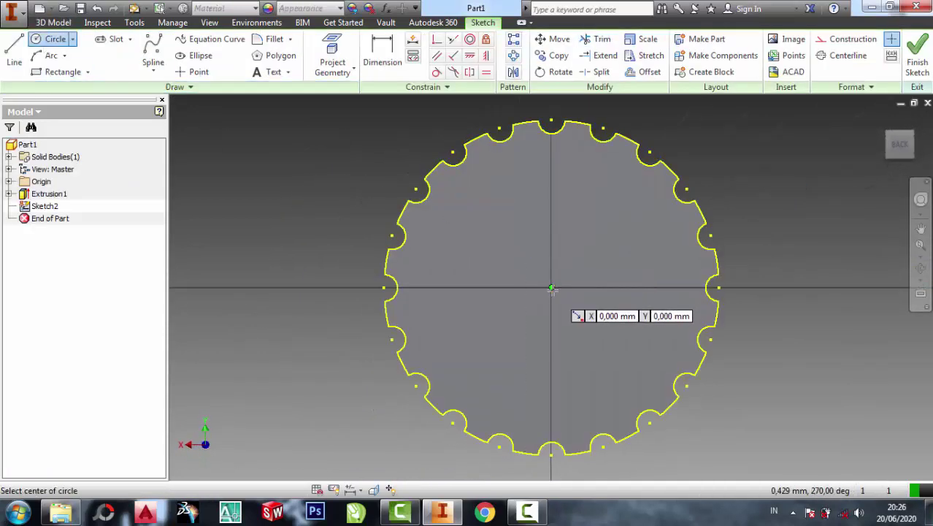
pyautogui.click(552, 288)
pyautogui.scroll(3, 556, 109)
pyautogui.scroll(5, 557, 110)
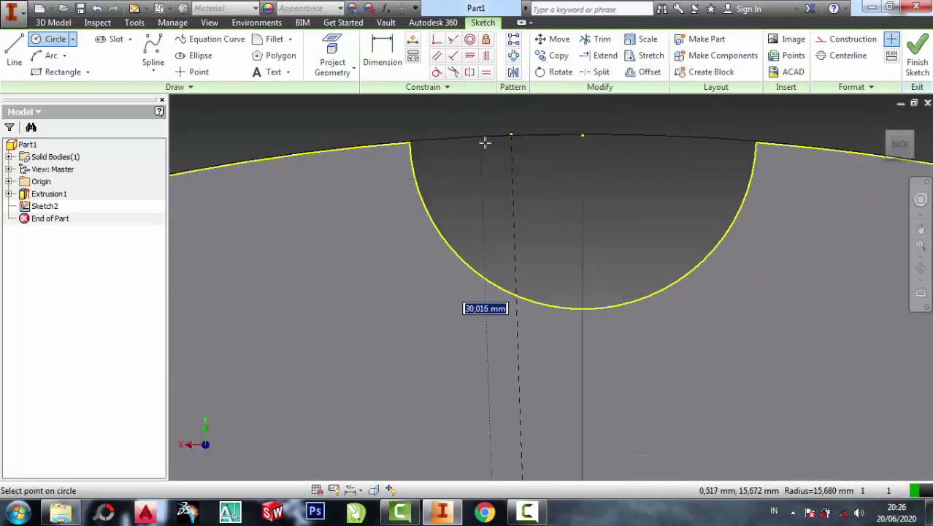
pyautogui.click(409, 141)
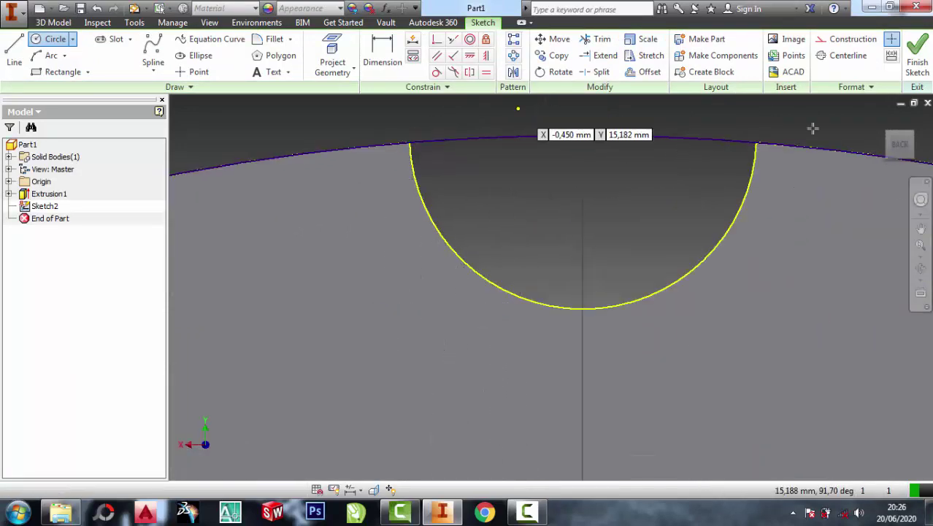
pyautogui.click(918, 55)
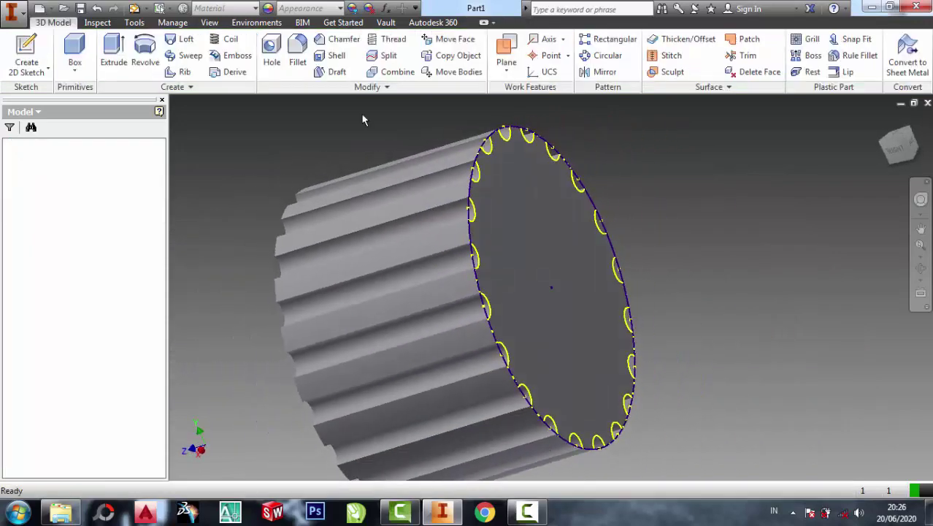
# - Extrude the new circle 10 mm as a disc on the end face
pyautogui.click(113, 51)
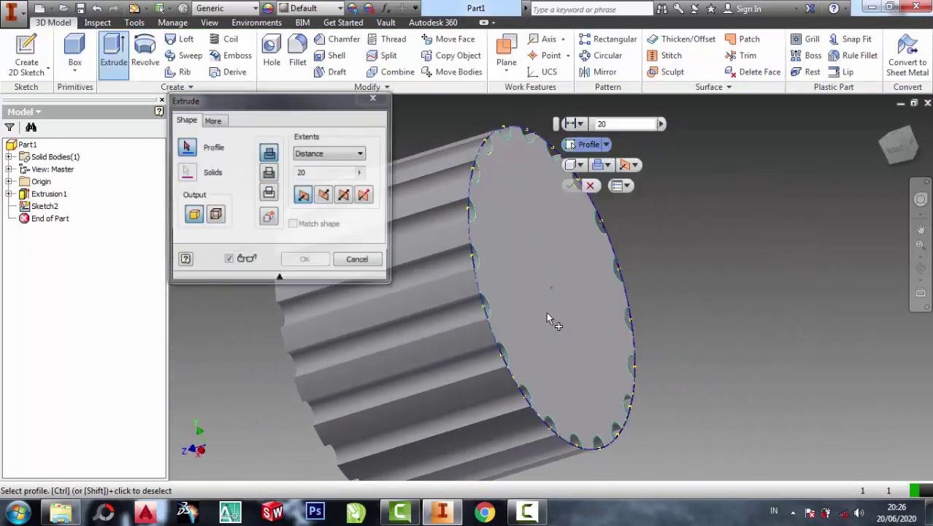
pyautogui.scroll(3, 501, 222)
pyautogui.scroll(3, 442, 214)
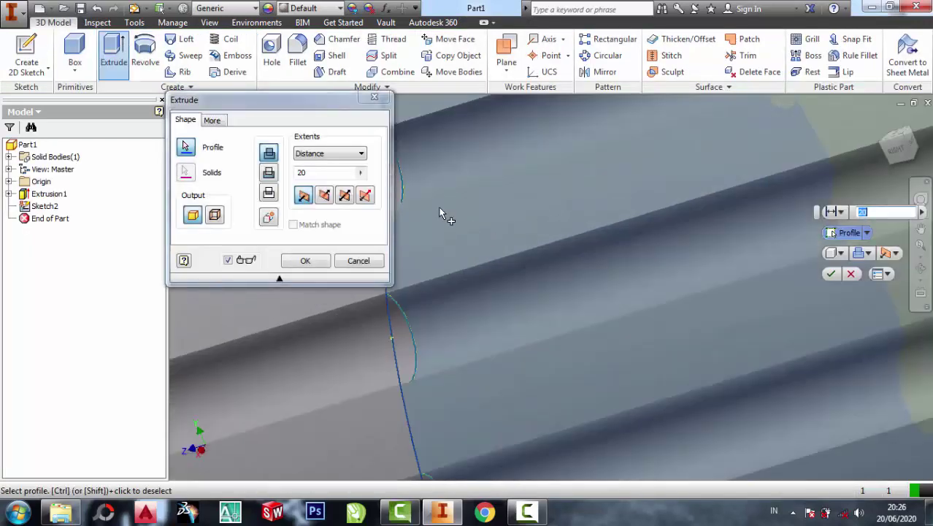
pyautogui.click(410, 339)
pyautogui.scroll(-5, 505, 319)
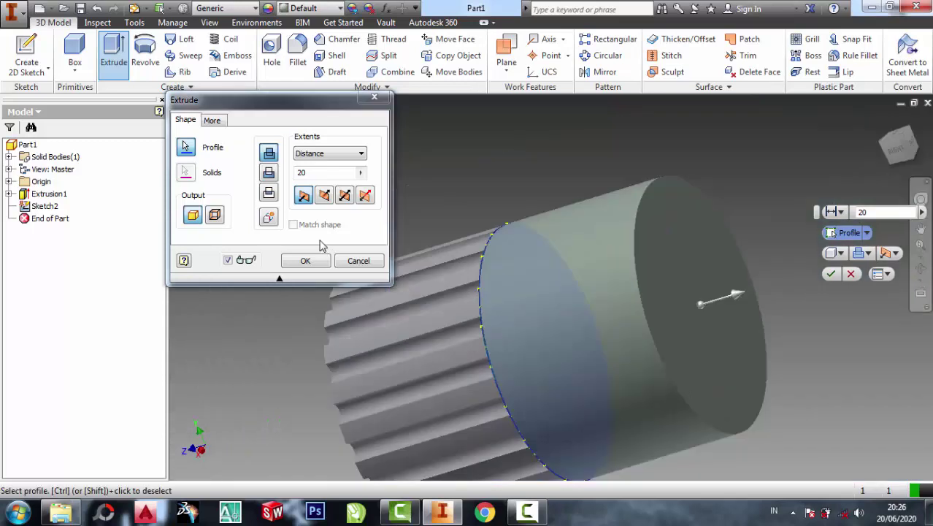
pyautogui.click(314, 172)
pyautogui.write('1')
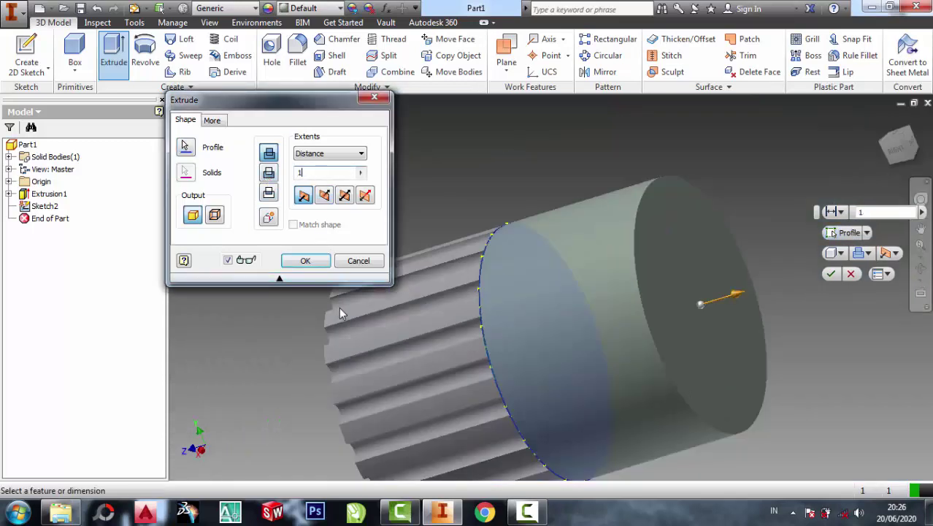
pyautogui.write('0')
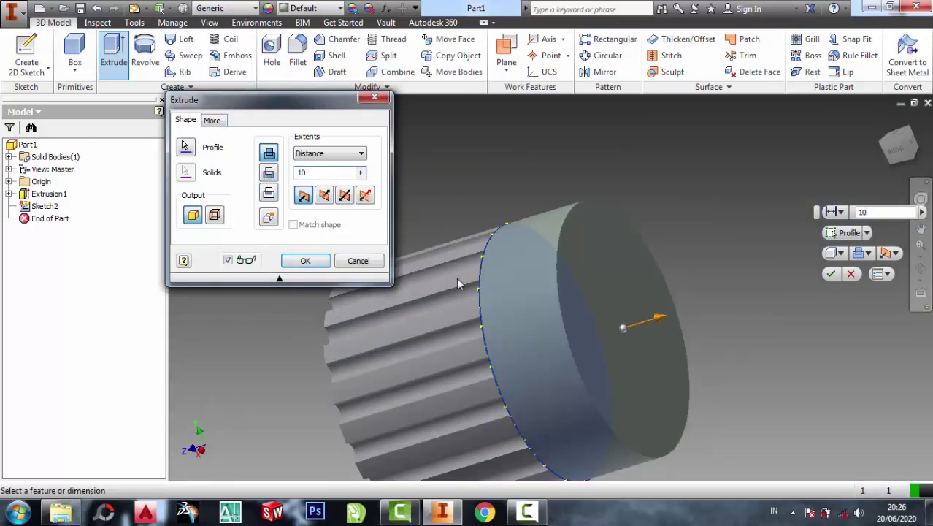
pyautogui.click(305, 261)
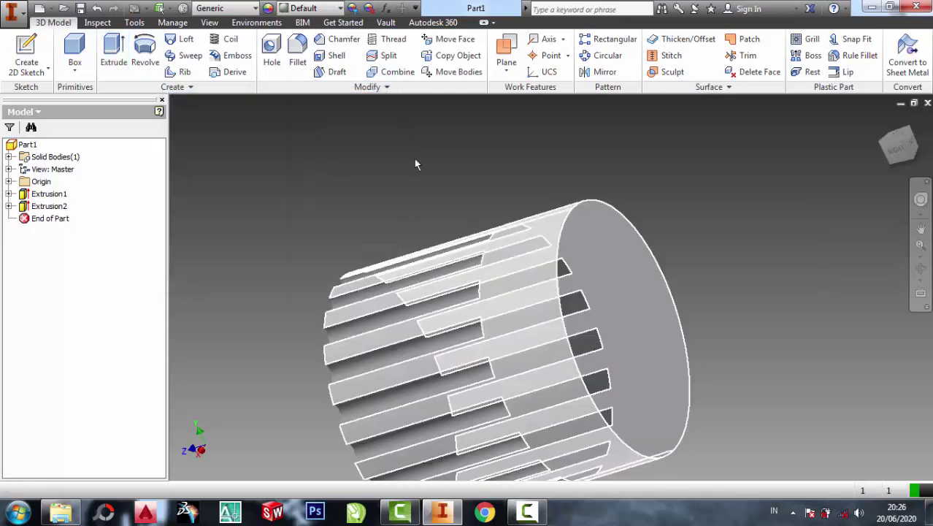
# - Round the disc's outer end edge with a 5 mm fillet
pyautogui.click(298, 51)
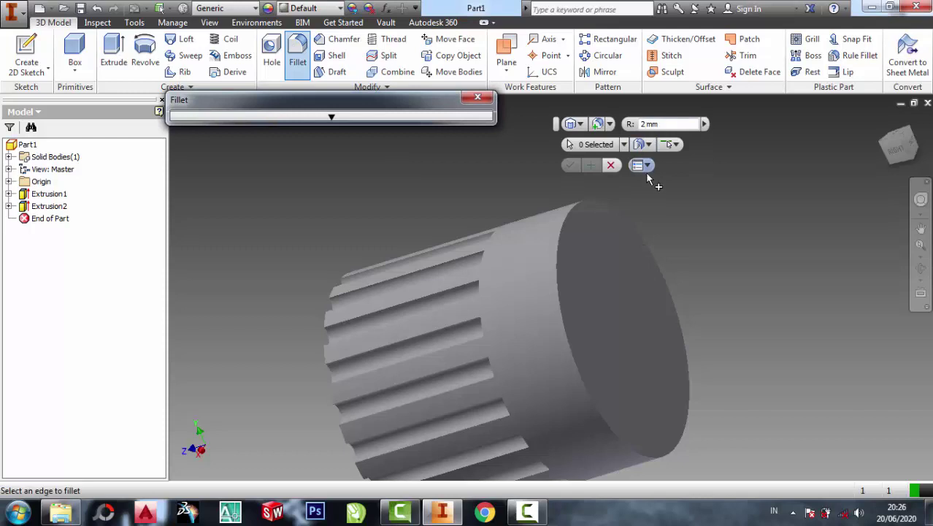
pyautogui.click(559, 228)
pyautogui.write('5')
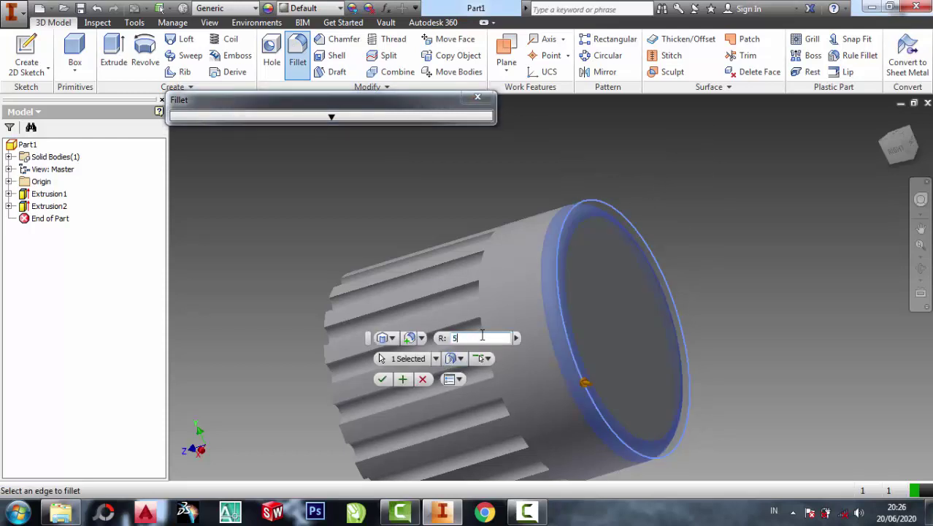
pyautogui.click(382, 379)
# - Orbit the model to show the grooved end face and ribbed side
pyautogui.click(921, 269)
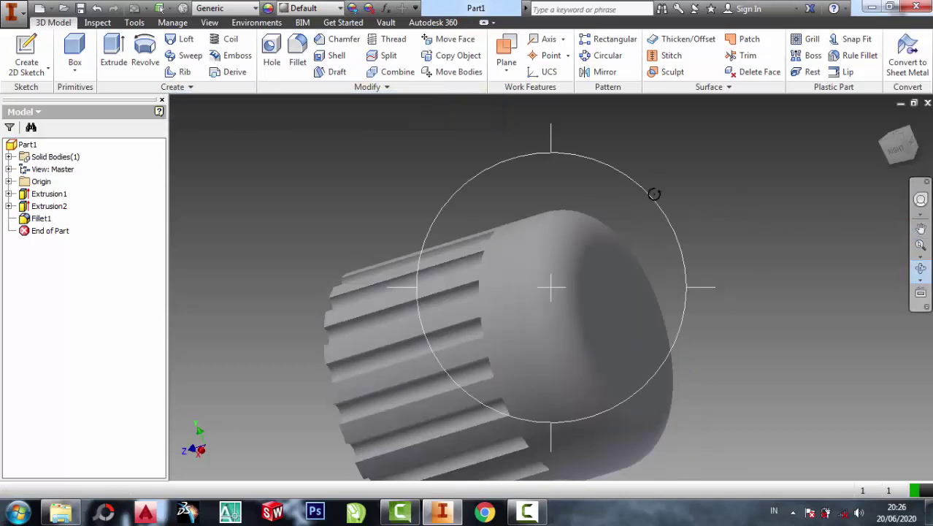
pyautogui.moveTo(504, 352)
pyautogui.mouseDown()
pyautogui.moveTo(573, 348)
pyautogui.moveTo(535, 357)
pyautogui.mouseUp()
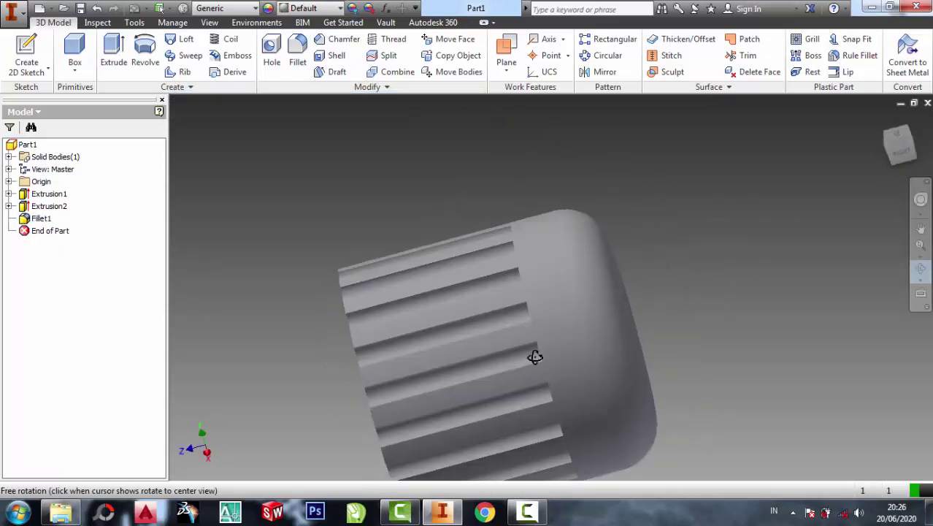
pyautogui.scroll(-3, 589, 323)
pyautogui.scroll(-2, 742, 215)
pyautogui.rightClick(742, 214)
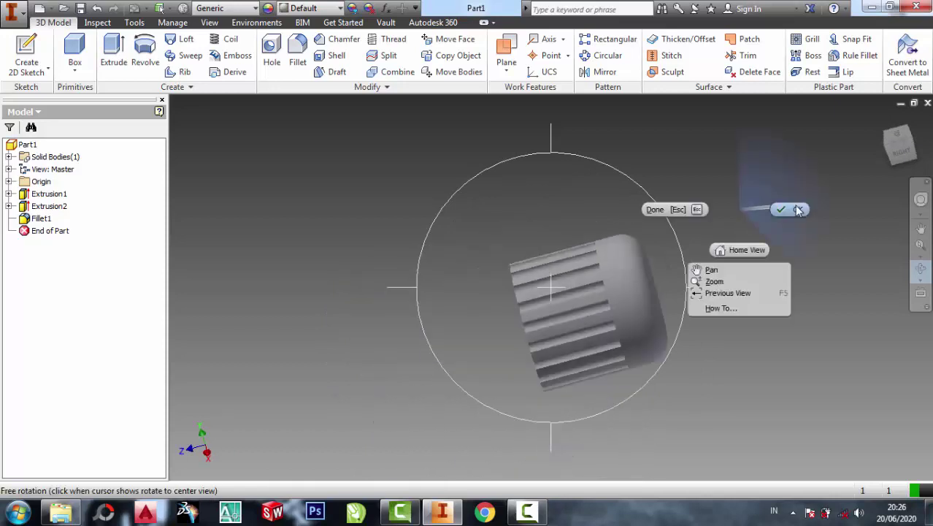
pyautogui.click(795, 210)
pyautogui.moveTo(875, 121)
pyautogui.keyDown('shift'); pyautogui.mouseDown(button='middle')
pyautogui.moveTo(550, 358)
pyautogui.moveTo(504, 214)
pyautogui.mouseUp(button='middle'); pyautogui.keyUp('shift')
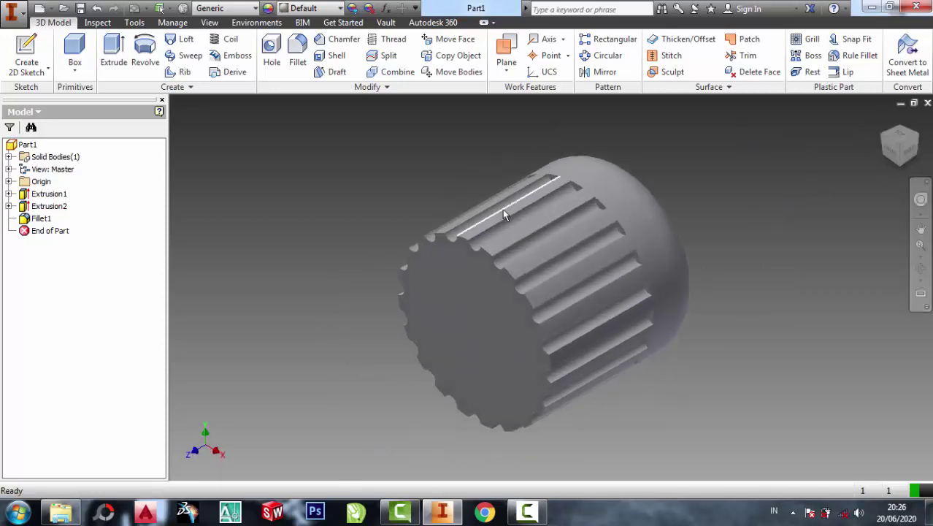
# - Start a new sketch on the part's XZ Plane
pyautogui.click(9, 181)
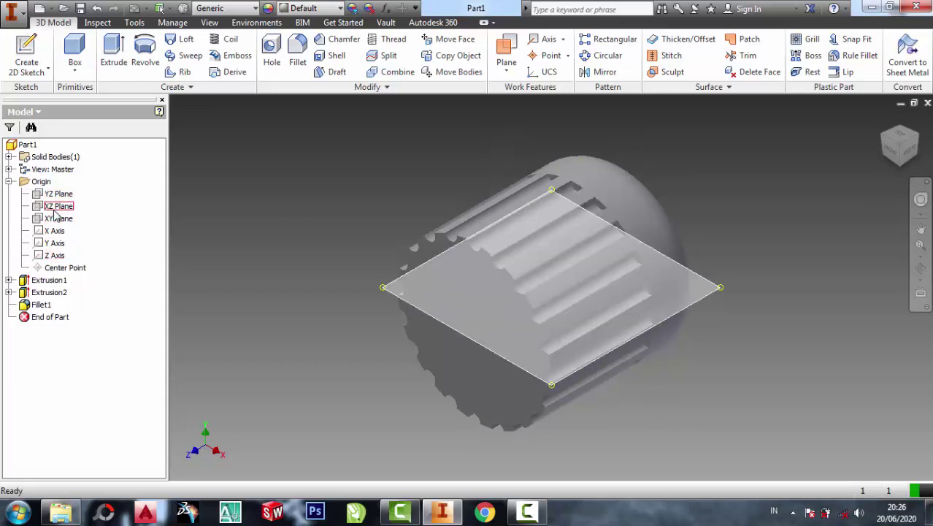
pyautogui.click(55, 211)
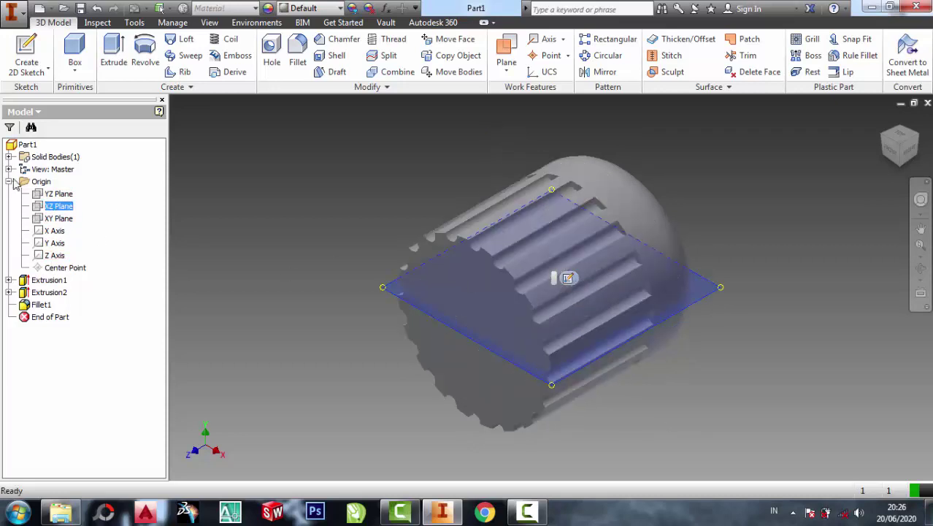
pyautogui.click(569, 279)
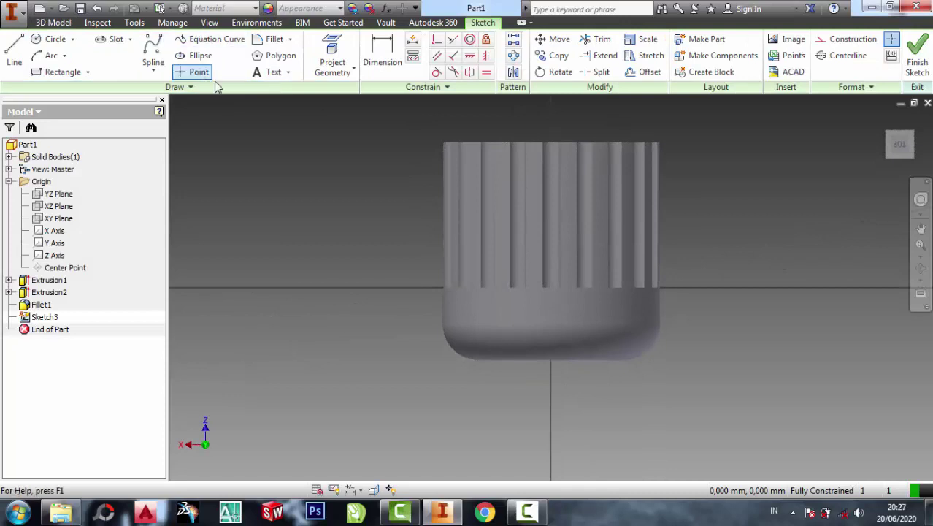
# - Draw a centre-point rectangle about 12.27 × 16.23 mm on the housing and finish the sketch
pyautogui.click(87, 72)
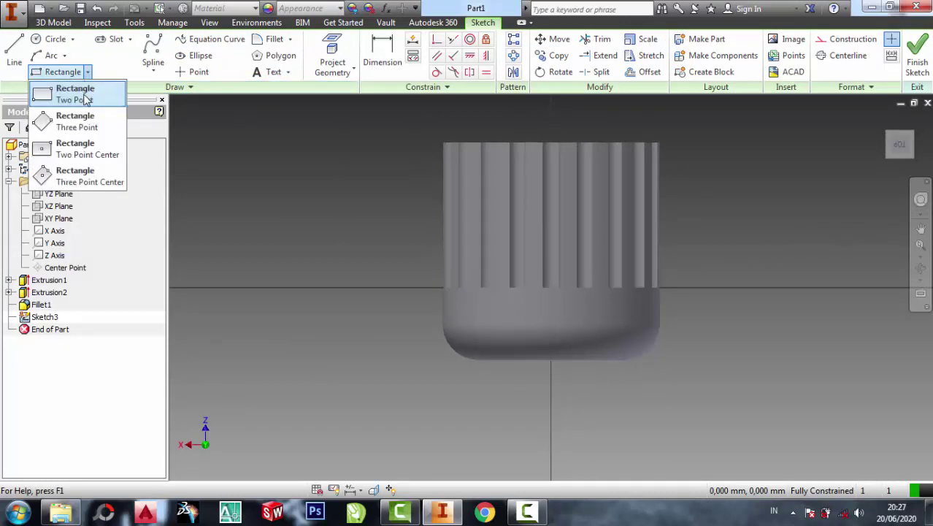
pyautogui.click(83, 157)
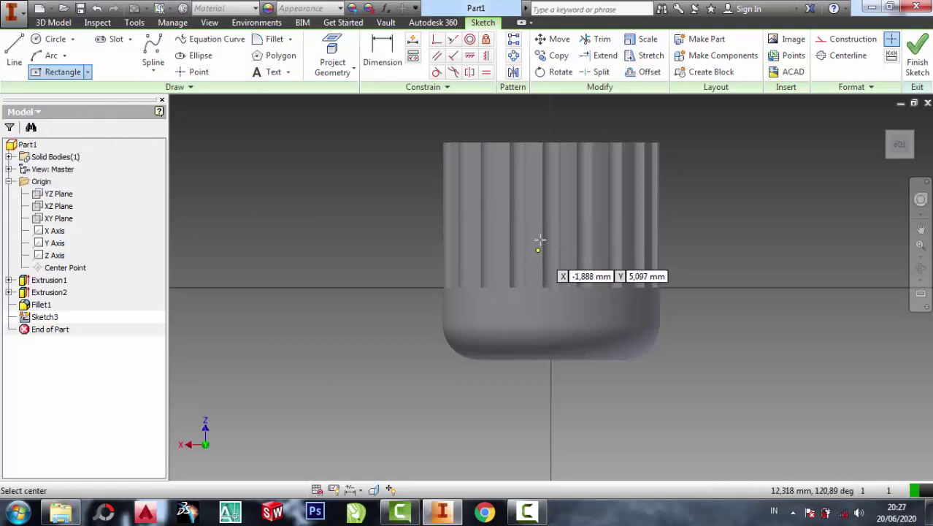
pyautogui.click(552, 221)
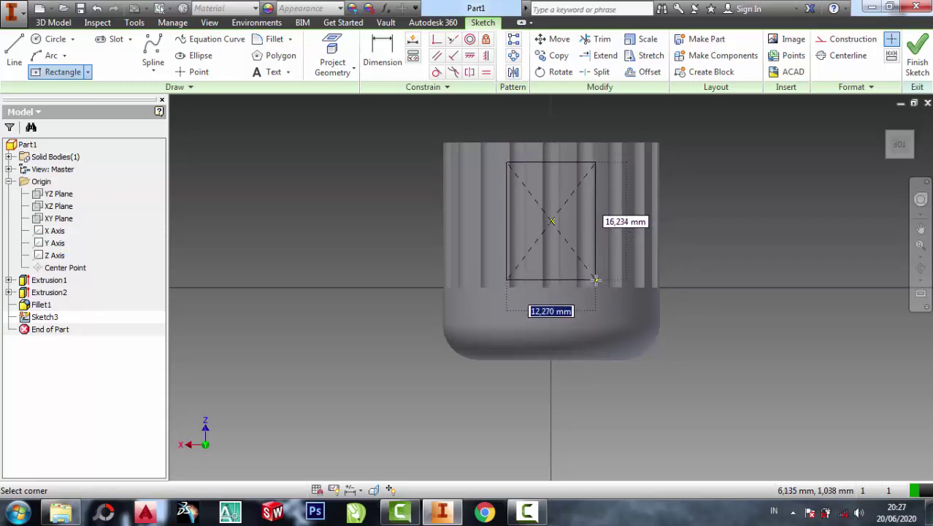
pyautogui.press('Escape')
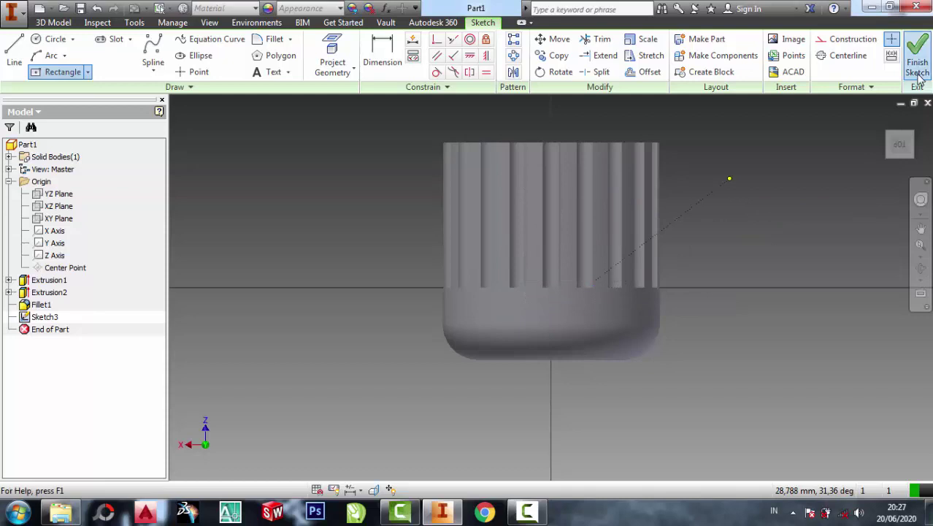
pyautogui.click(917, 62)
# - Extrude the rectangle 17 mm into a block above the housing
pyautogui.click(114, 50)
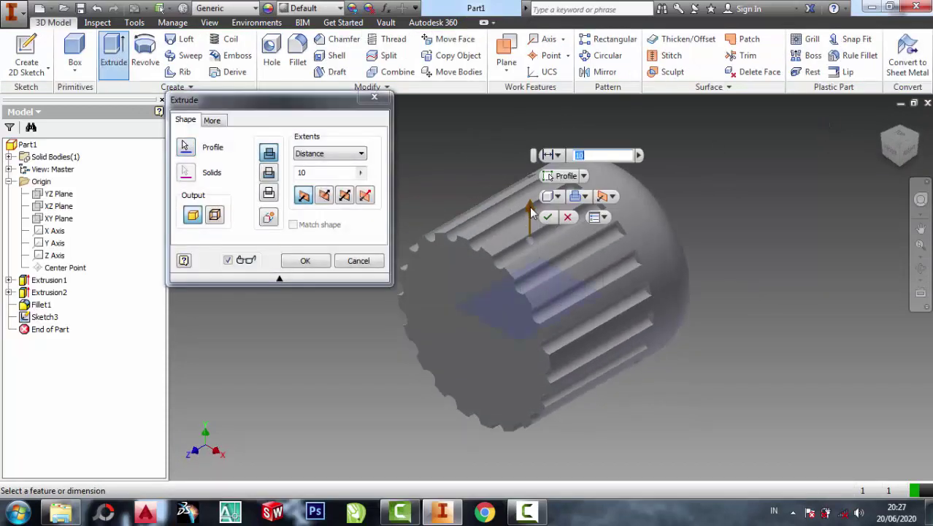
pyautogui.click(312, 175)
pyautogui.write('17')
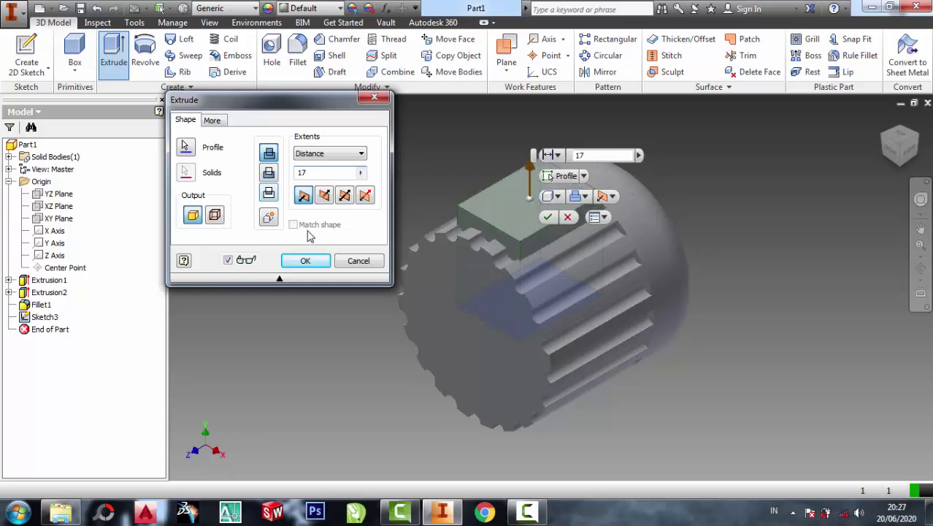
pyautogui.click(306, 263)
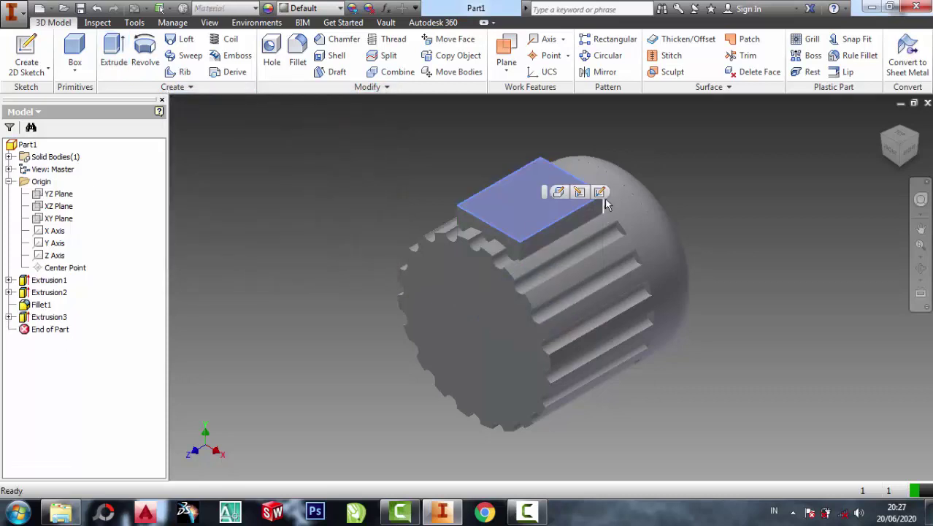
# - Start a new sketch on the new block's top face
pyautogui.press('s')
pyautogui.click(603, 199)
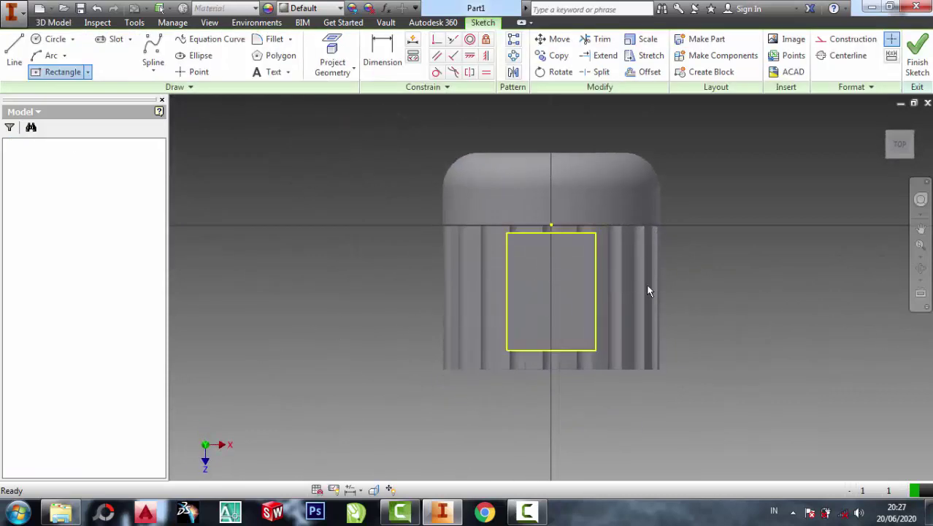
pyautogui.click(61, 74)
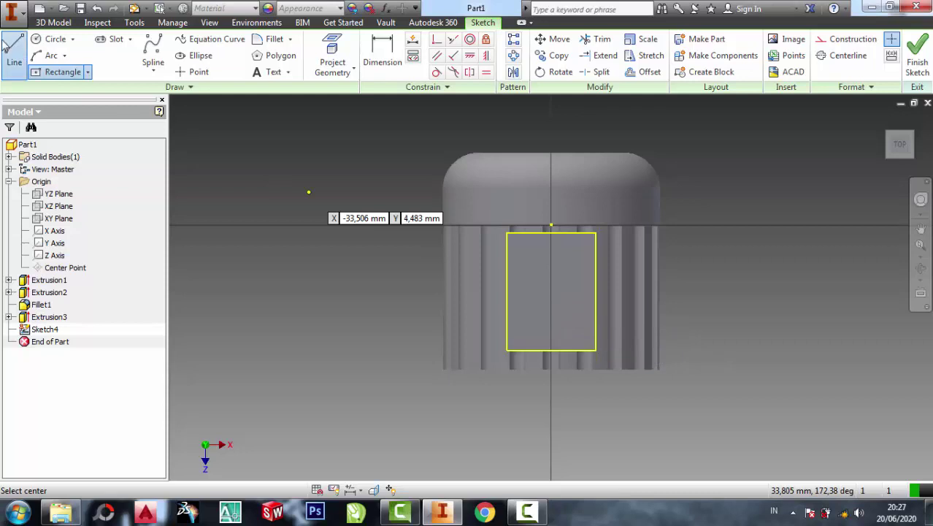
# - Draw a horizontal helper line across the top face from the right edge to the left edge
pyautogui.click(14, 55)
pyautogui.scroll(3, 598, 333)
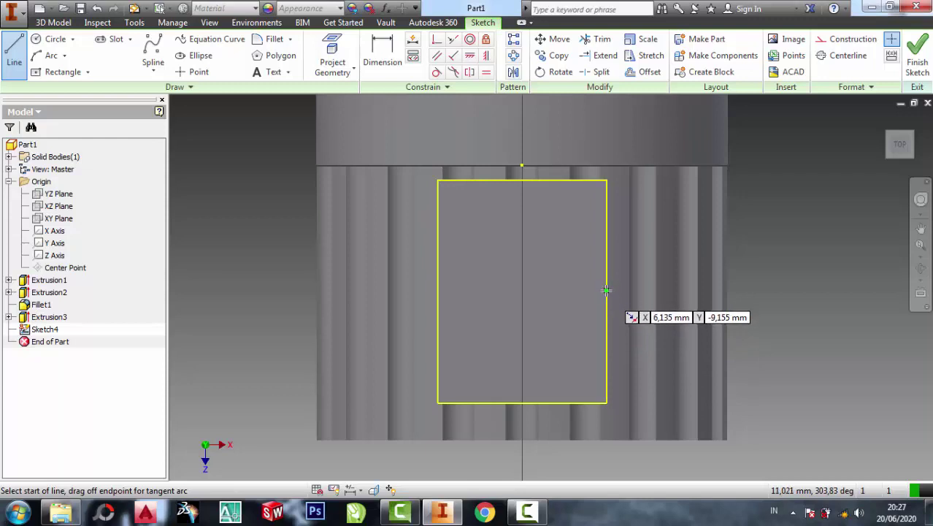
pyautogui.click(606, 291)
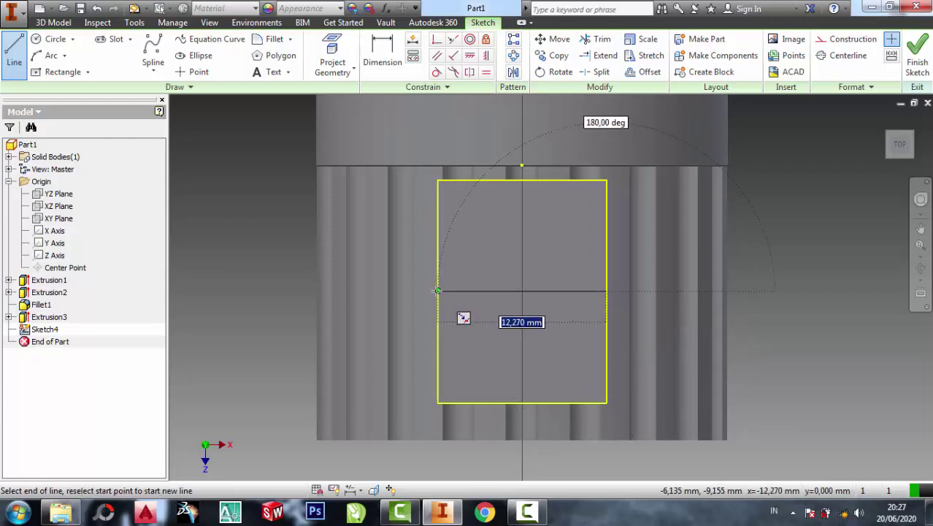
pyautogui.click(437, 290)
pyautogui.press('Escape')
# - Draw a centre-point rectangle at the helper line's midpoint, delete the line, and finish the sketch
pyautogui.press('c')
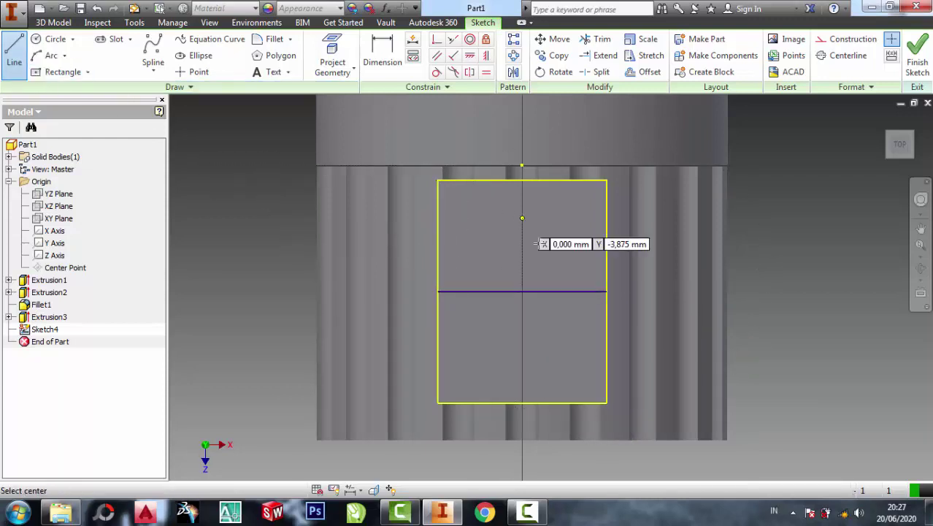
pyautogui.click(522, 291)
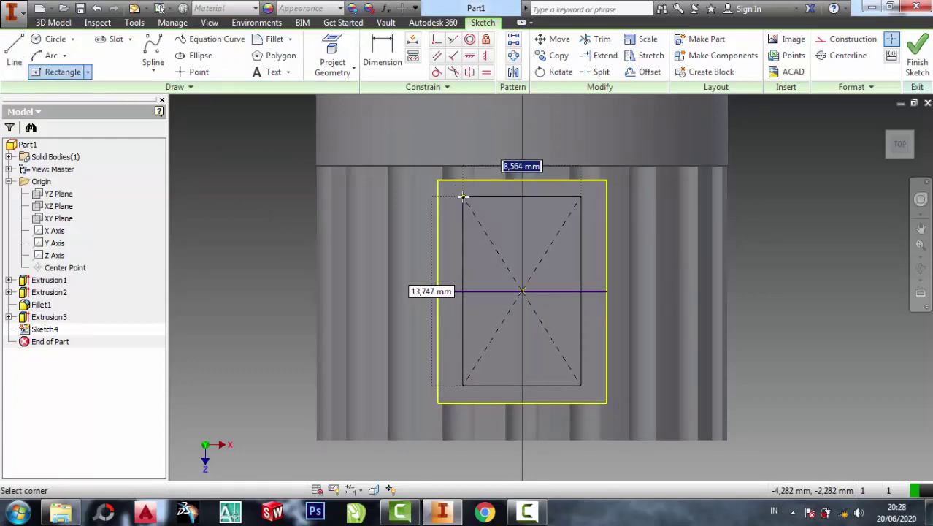
pyautogui.click(458, 195)
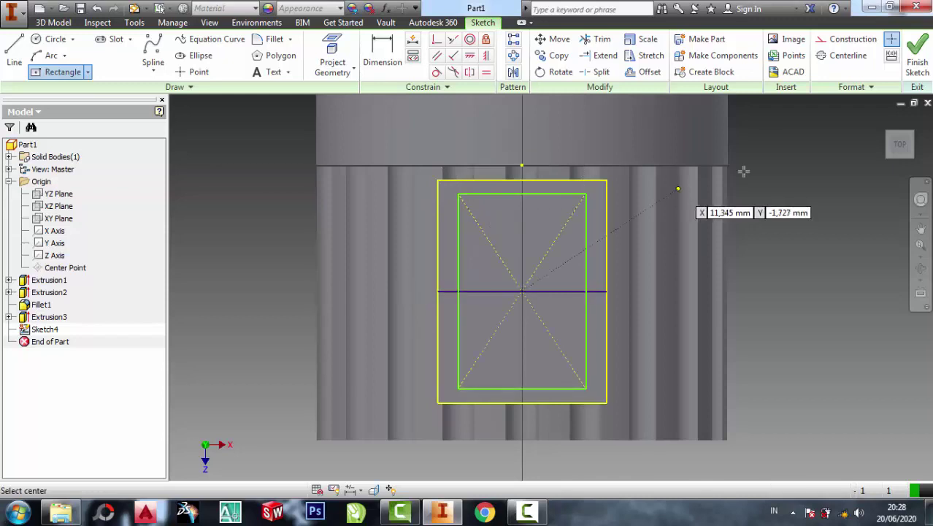
pyautogui.press('Escape')
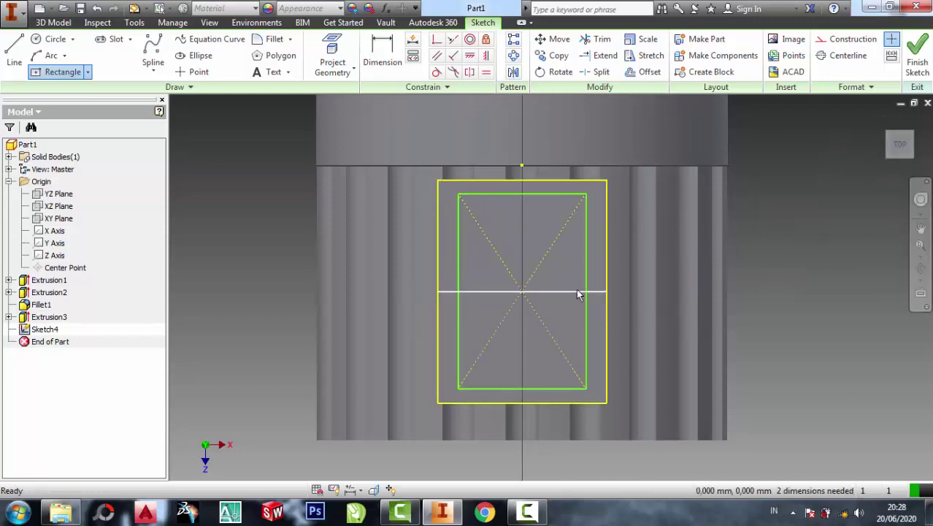
pyautogui.rightClick(581, 191)
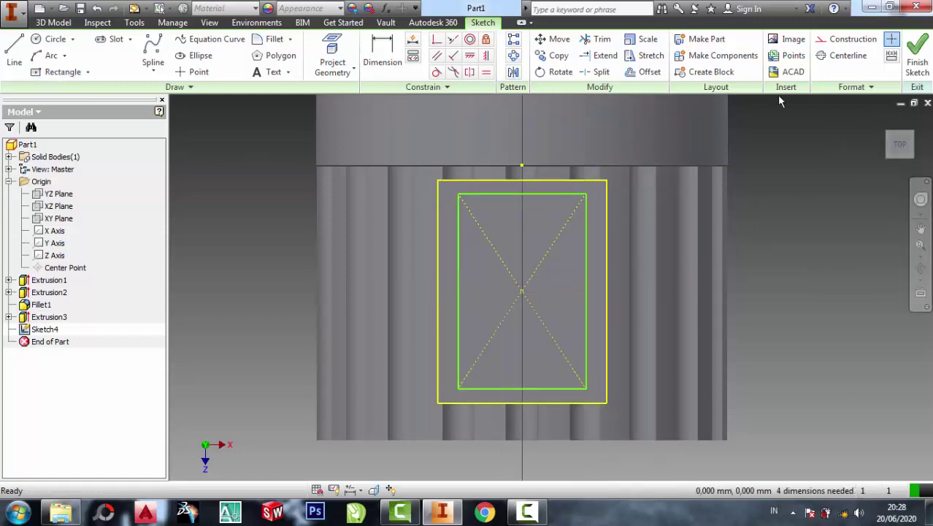
pyautogui.click(917, 62)
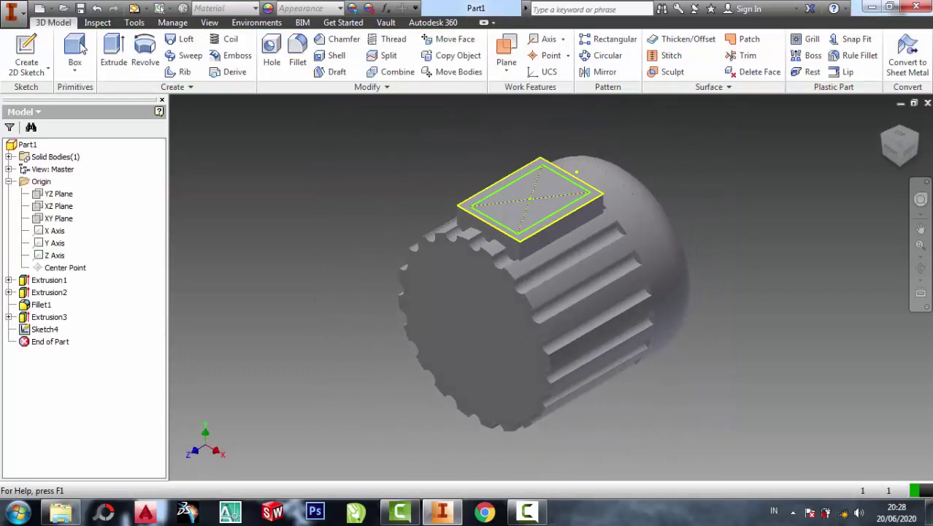
# - Extrude Sketch4's inner rectangle 5 mm up from the block's top face as Extrusion4
pyautogui.click(114, 51)
pyautogui.click(549, 201)
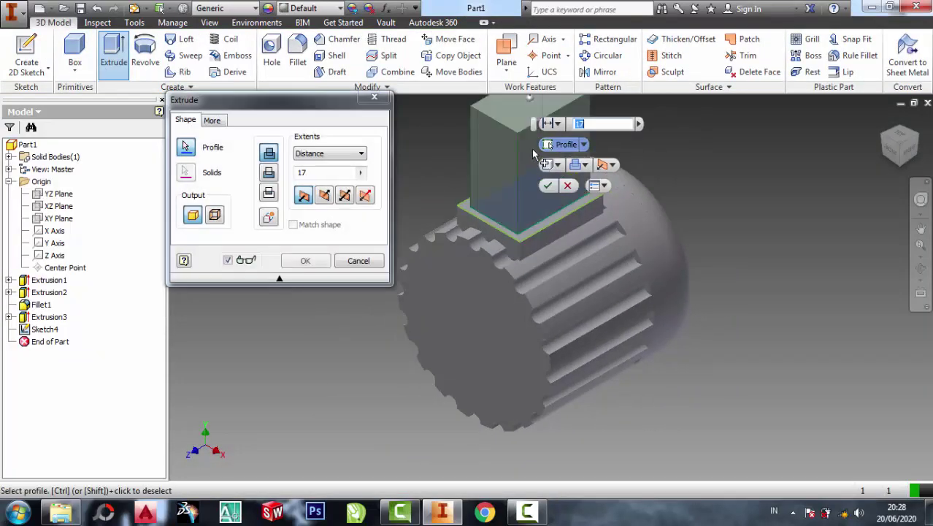
pyautogui.click(323, 173)
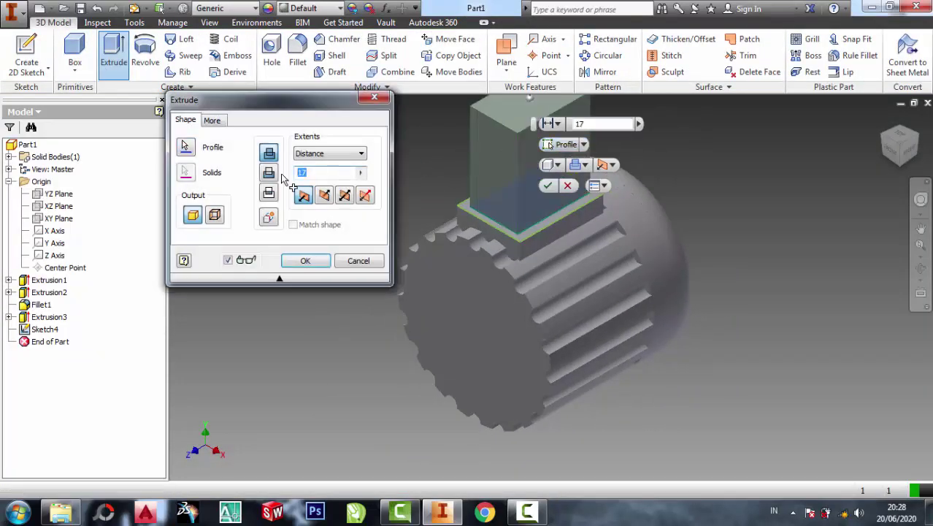
pyautogui.write('5')
pyautogui.scroll(3, 519, 162)
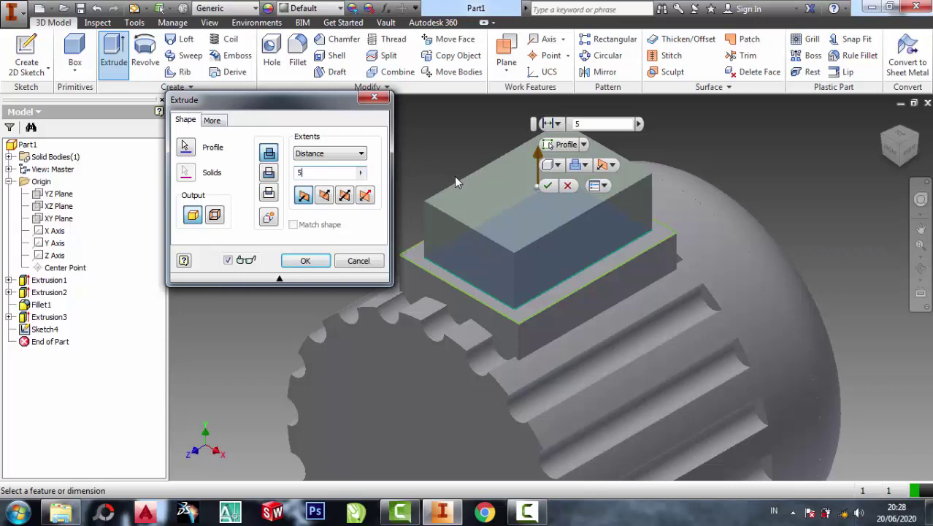
pyautogui.click(547, 187)
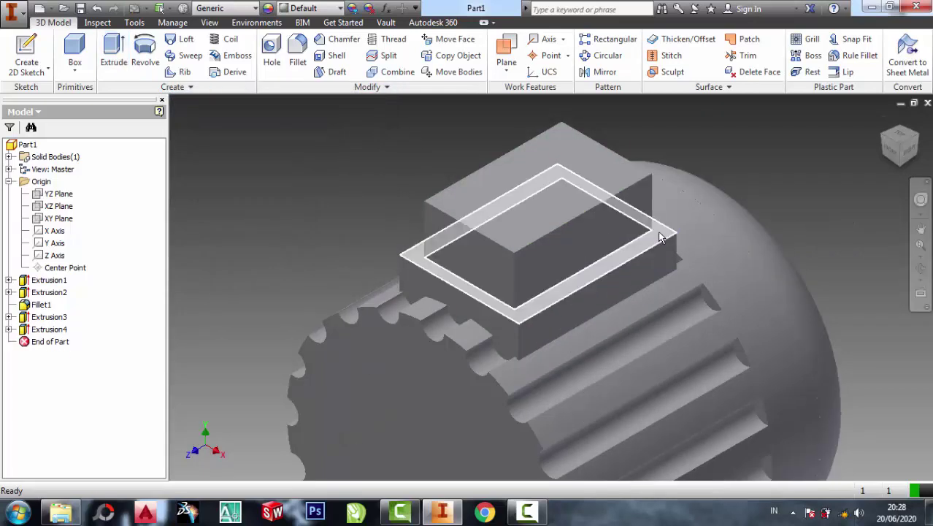
# - Start a sketch on the new block's face and draw vertical and horizontal centre lines across it
pyautogui.click(661, 232)
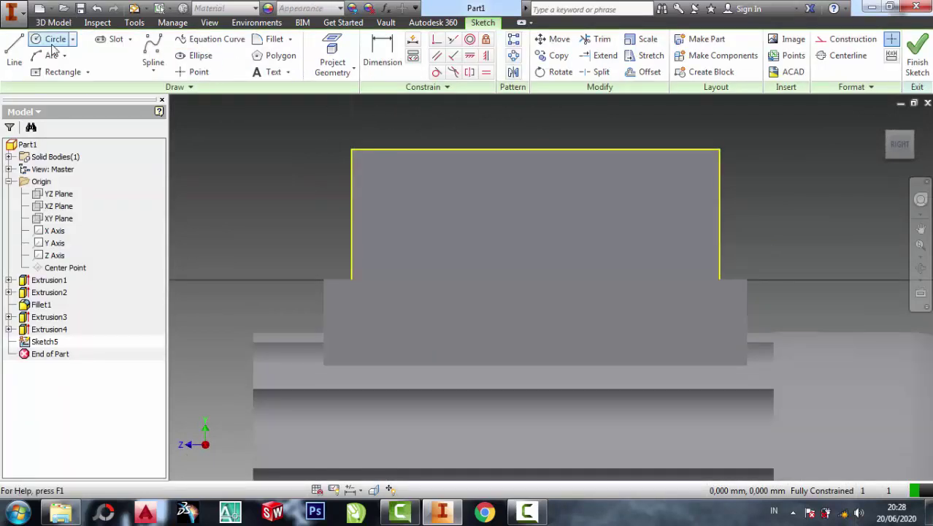
pyautogui.click(14, 51)
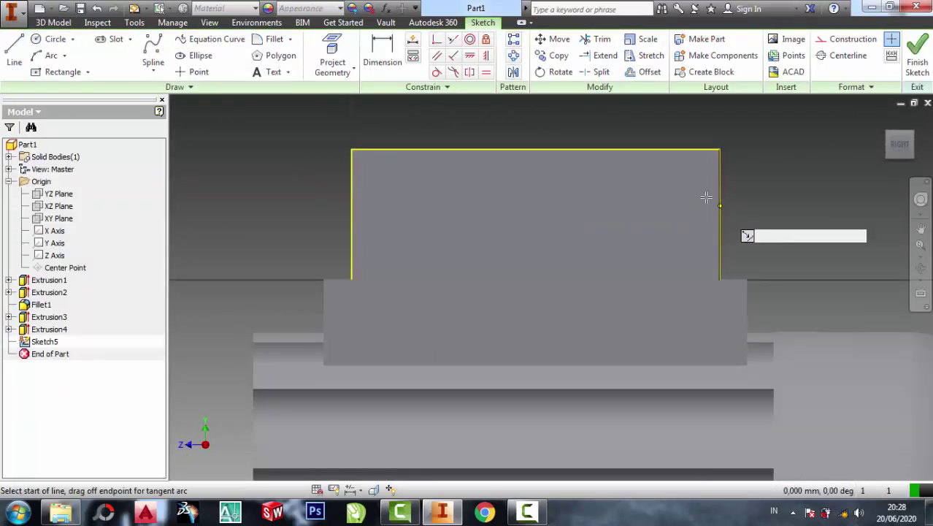
pyautogui.click(535, 155)
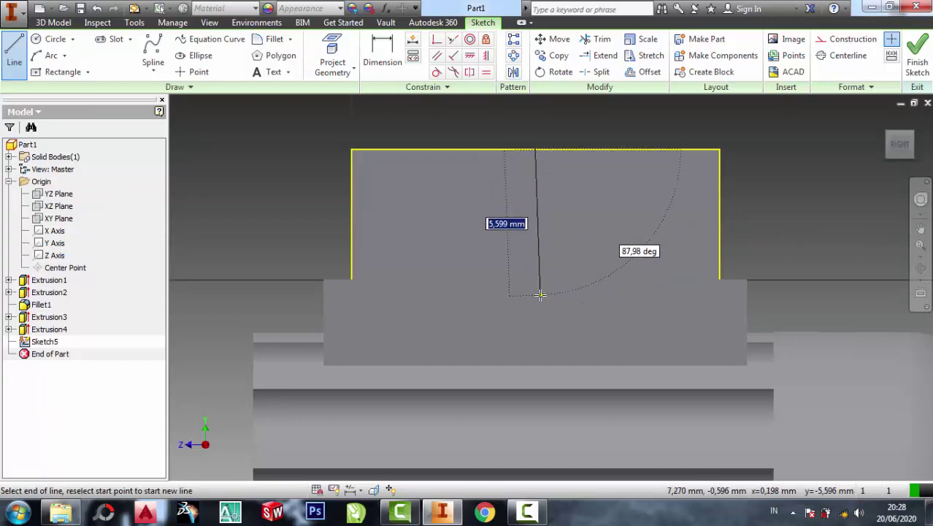
pyautogui.click(535, 303)
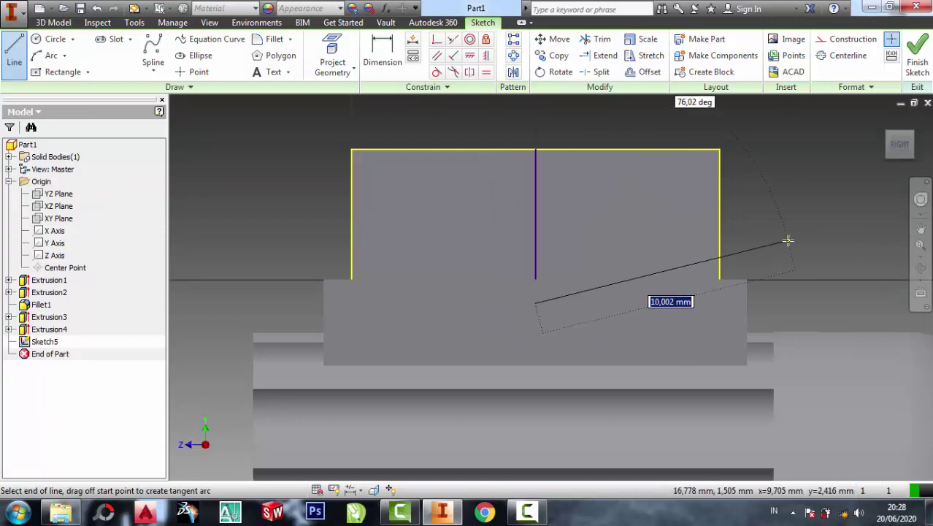
pyautogui.press('Escape')
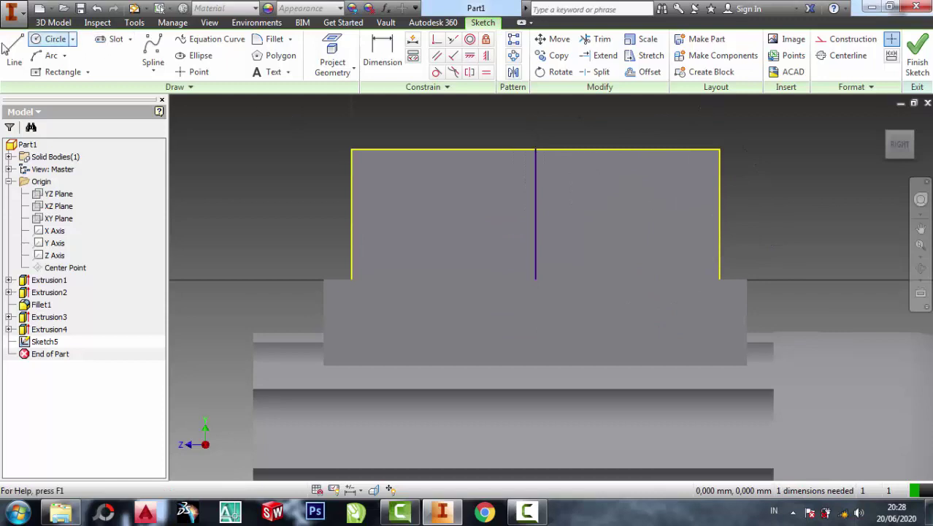
pyautogui.click(13, 51)
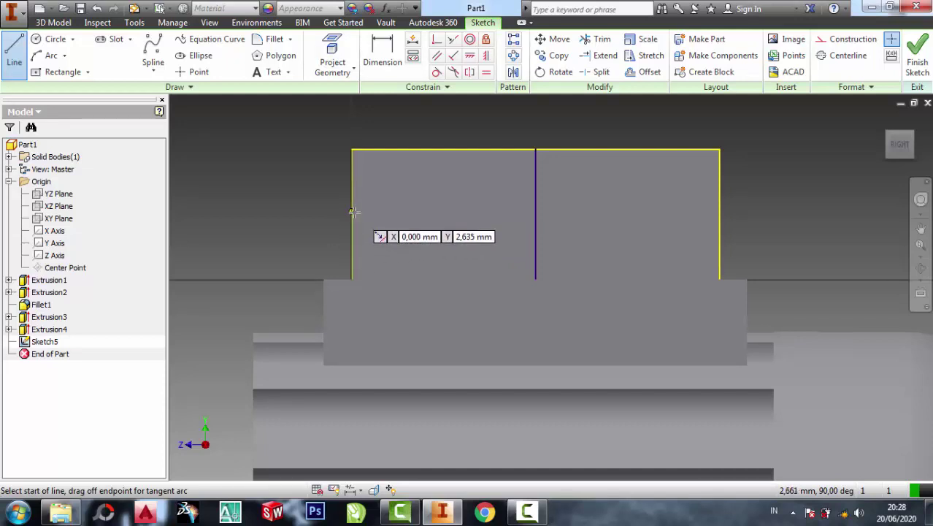
pyautogui.click(352, 213)
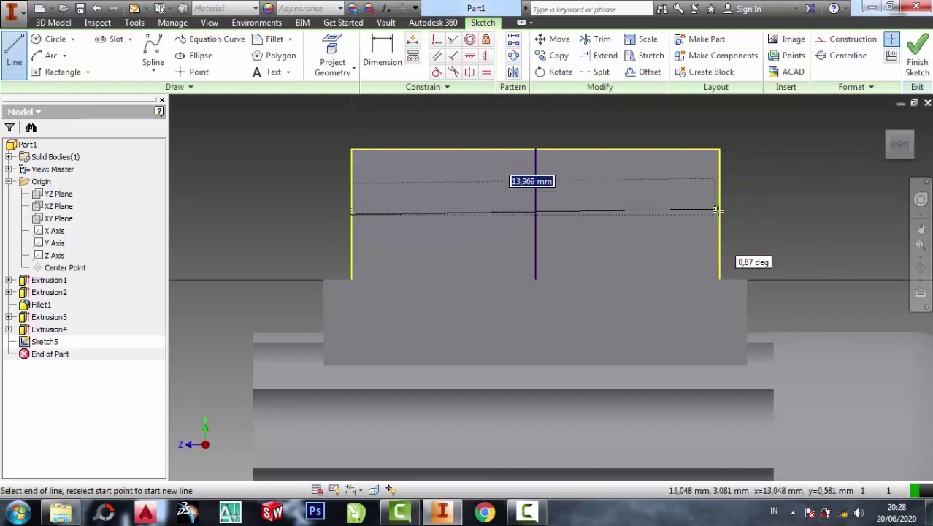
pyautogui.doubleClick(720, 213)
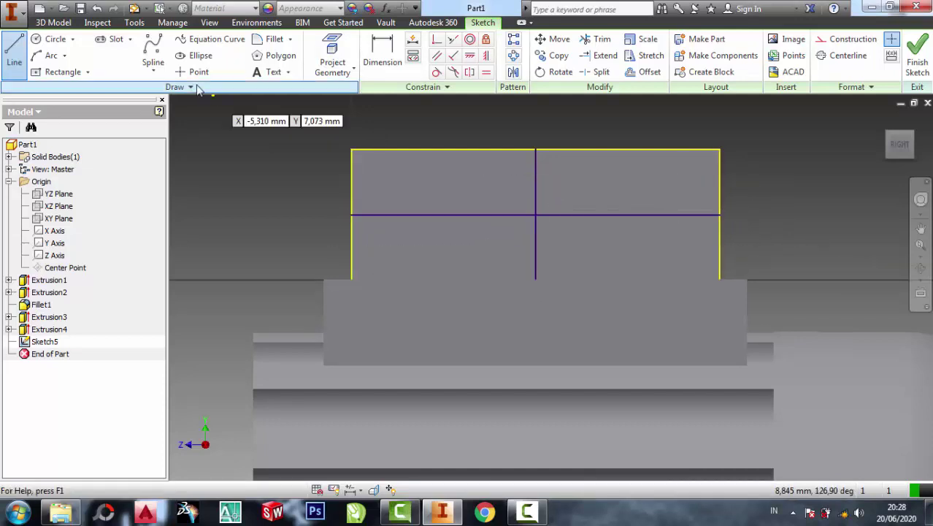
# - Draw a circle on the left of the horizontal line and dimension it to 4 mm diameter
pyautogui.click(46, 40)
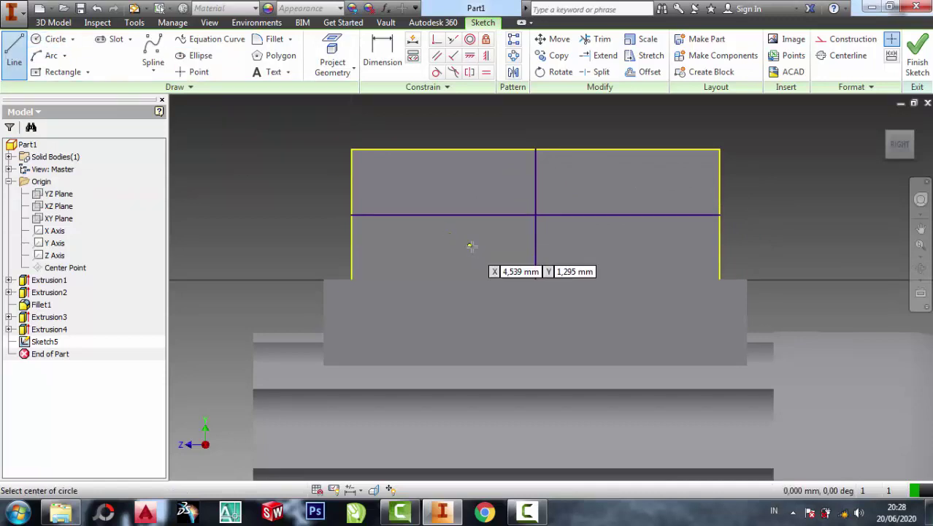
pyautogui.click(421, 214)
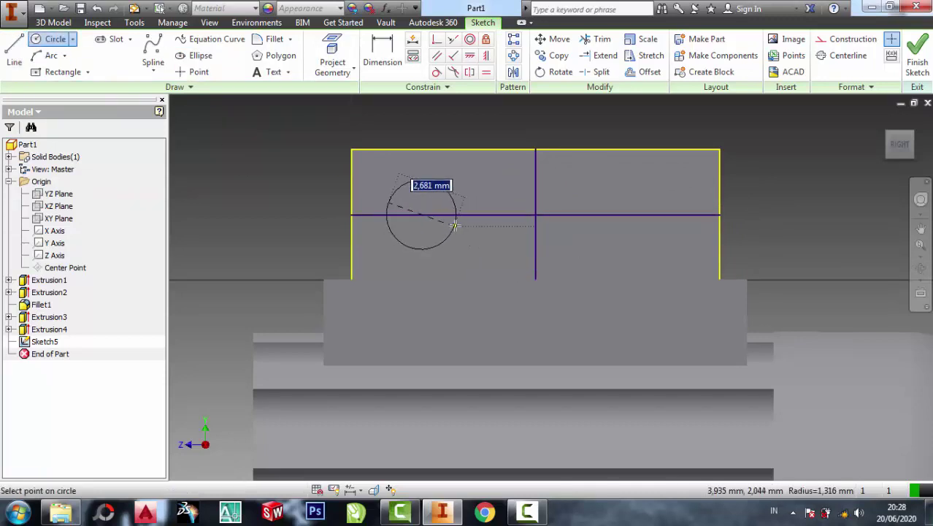
pyautogui.click(455, 225)
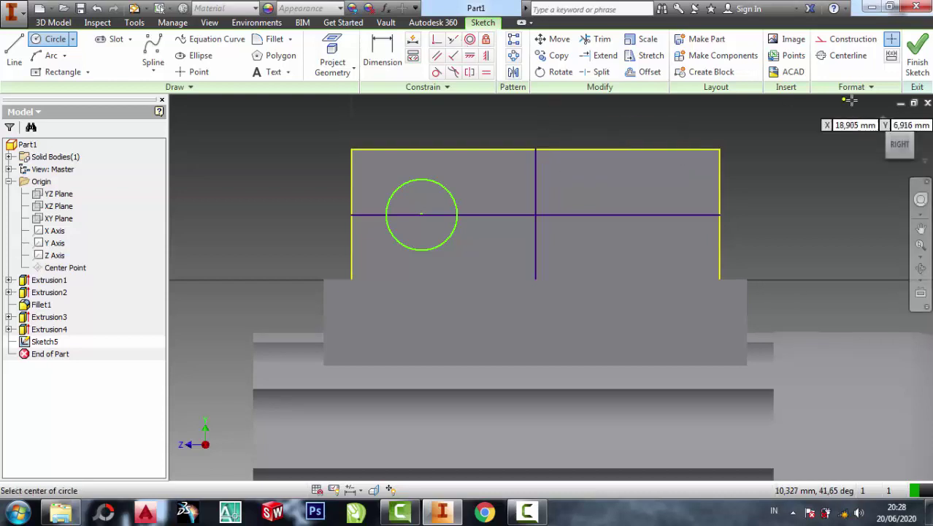
pyautogui.click(382, 55)
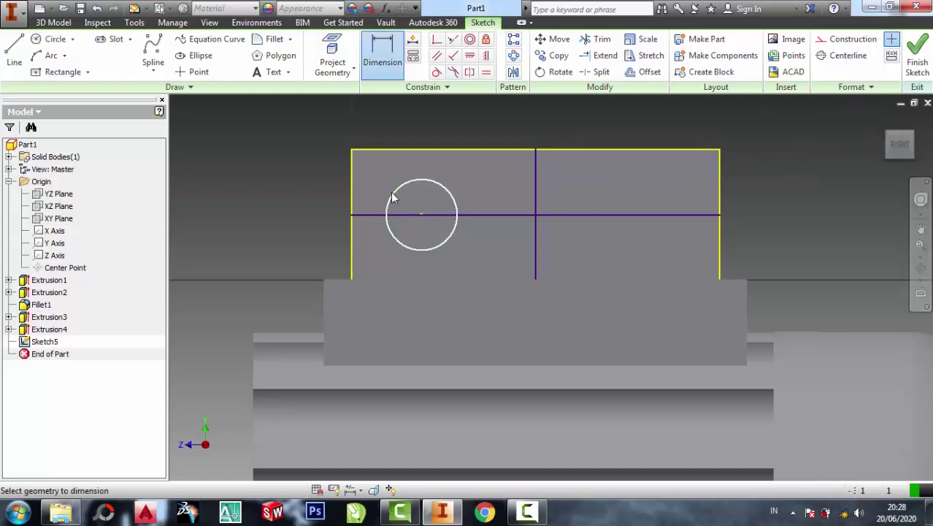
pyautogui.click(397, 190)
pyautogui.click(310, 187)
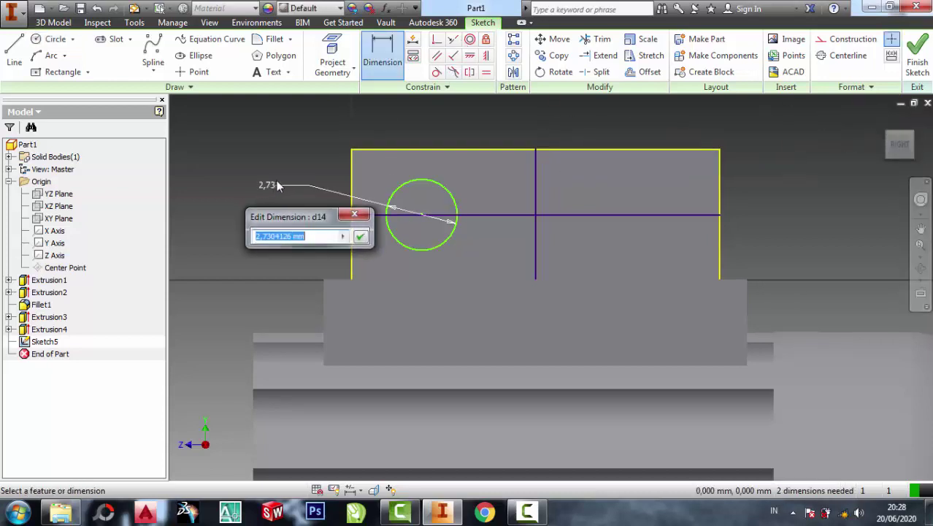
pyautogui.click(366, 242)
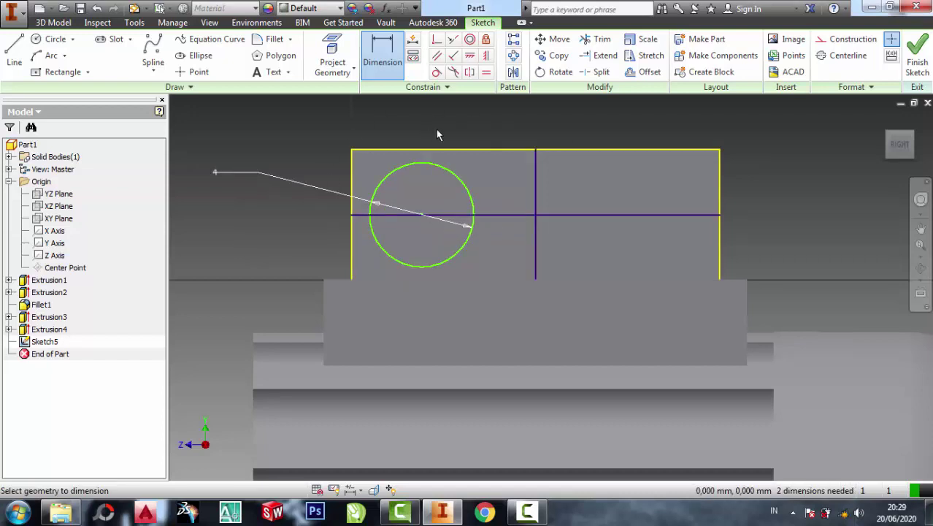
pyautogui.click(513, 76)
# - Mirror the 4 mm circle to the right across the vertical line
pyautogui.click(462, 181)
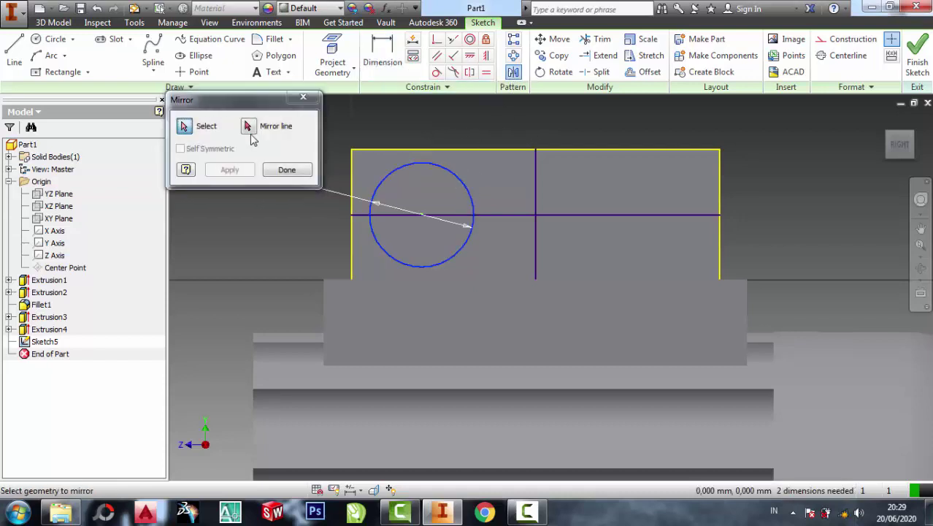
pyautogui.click(248, 130)
pyautogui.click(536, 184)
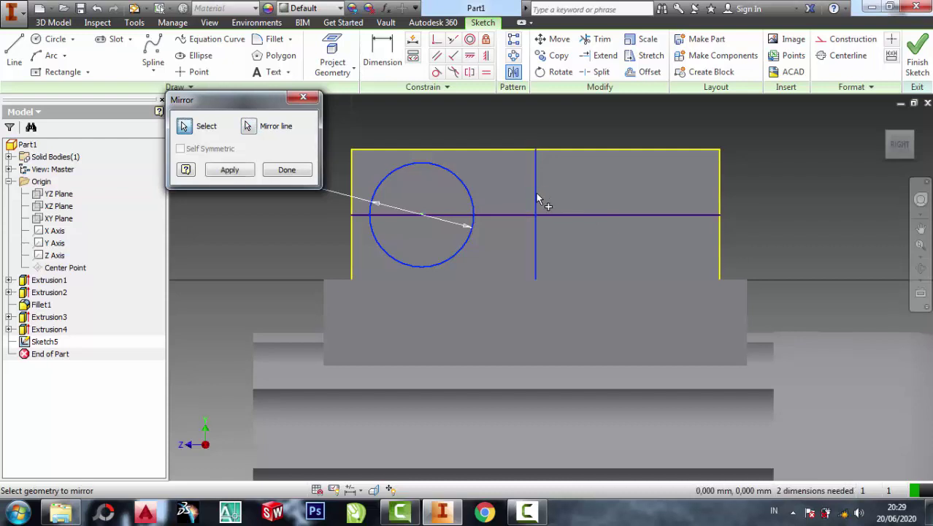
pyautogui.click(227, 170)
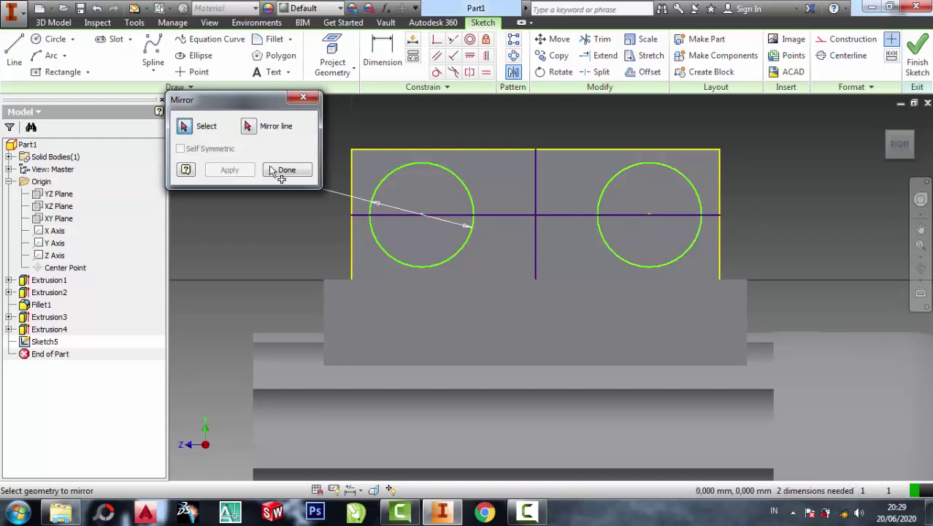
pyautogui.click(293, 173)
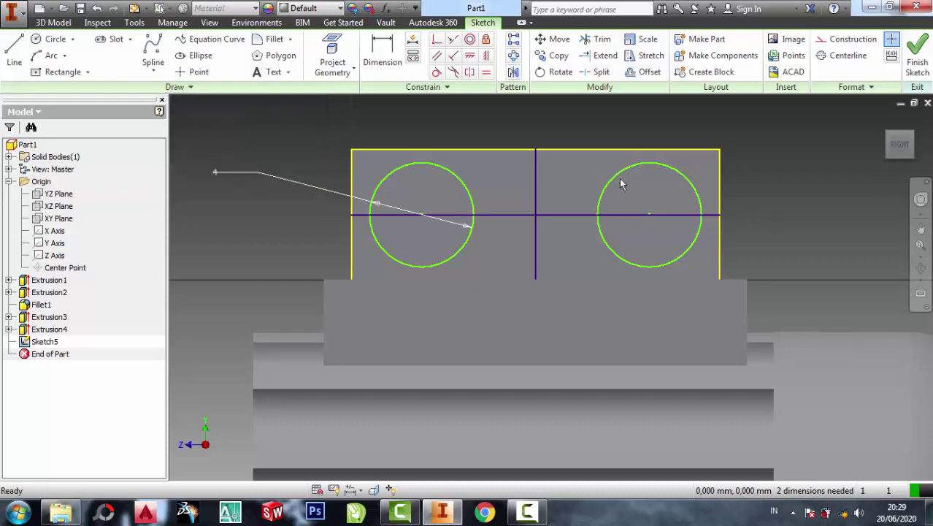
# - Delete the horizontal and vertical guide lines and finish Sketch5
pyautogui.rightClick(539, 219)
pyautogui.click(538, 139)
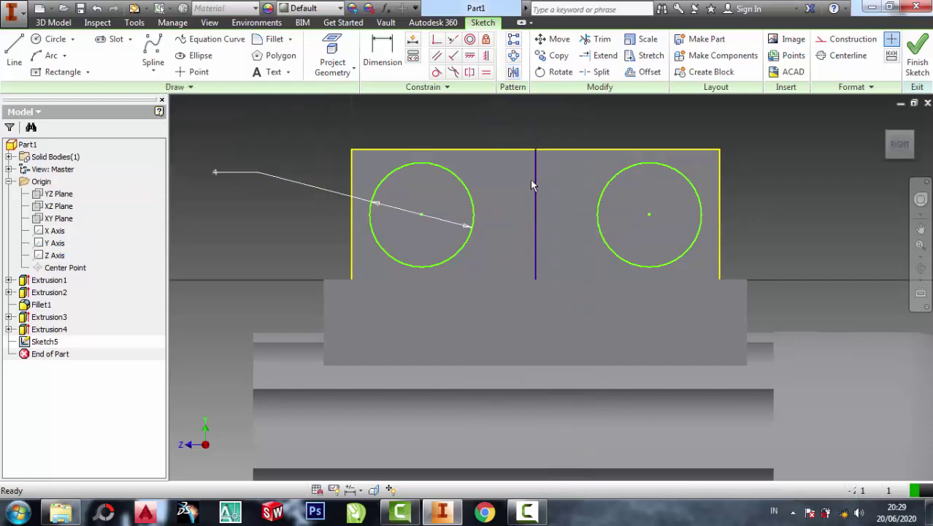
pyautogui.rightClick(534, 180)
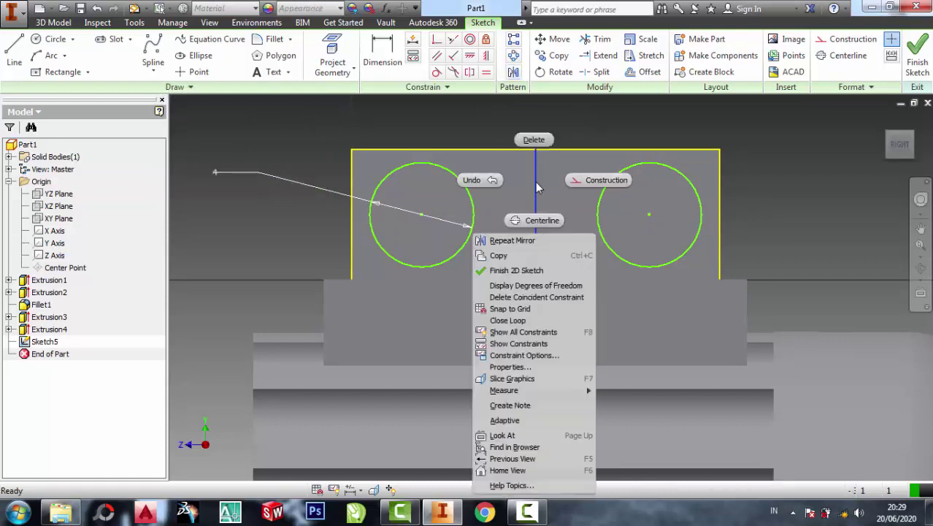
pyautogui.click(534, 139)
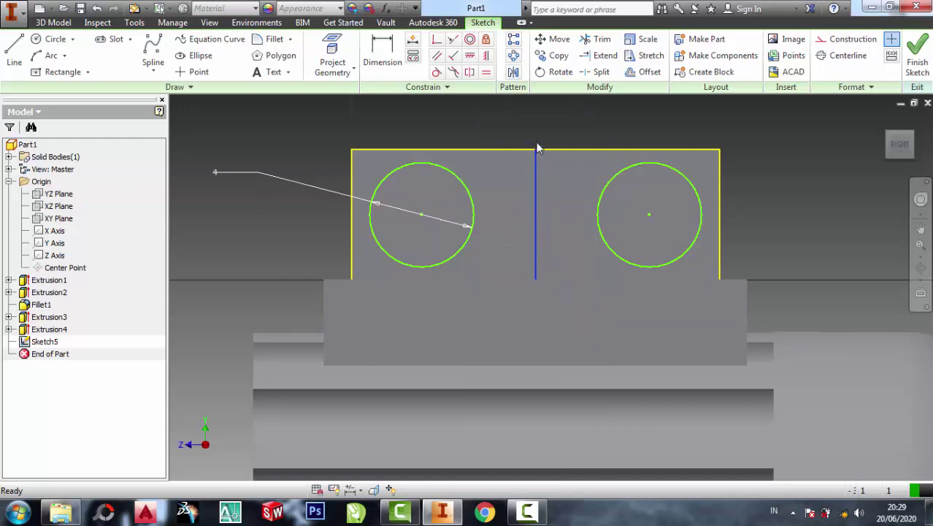
pyautogui.click(916, 68)
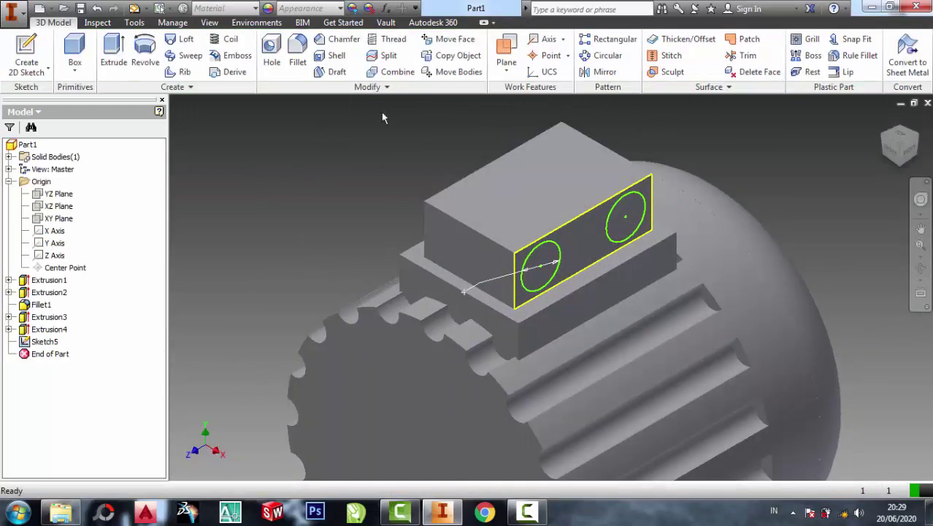
# - Extrude both 4 mm circles 2 mm into pins, then start a sketch on the left pin face
pyautogui.click(114, 55)
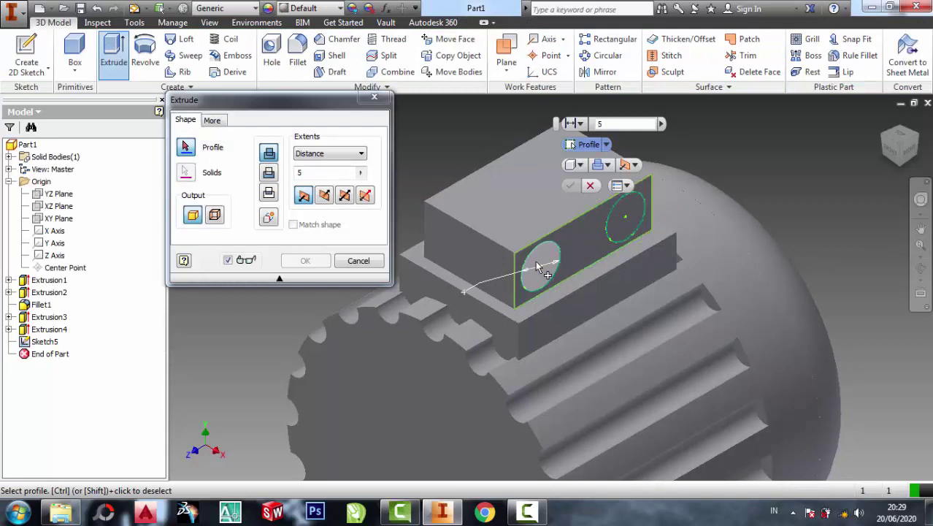
pyautogui.click(540, 269)
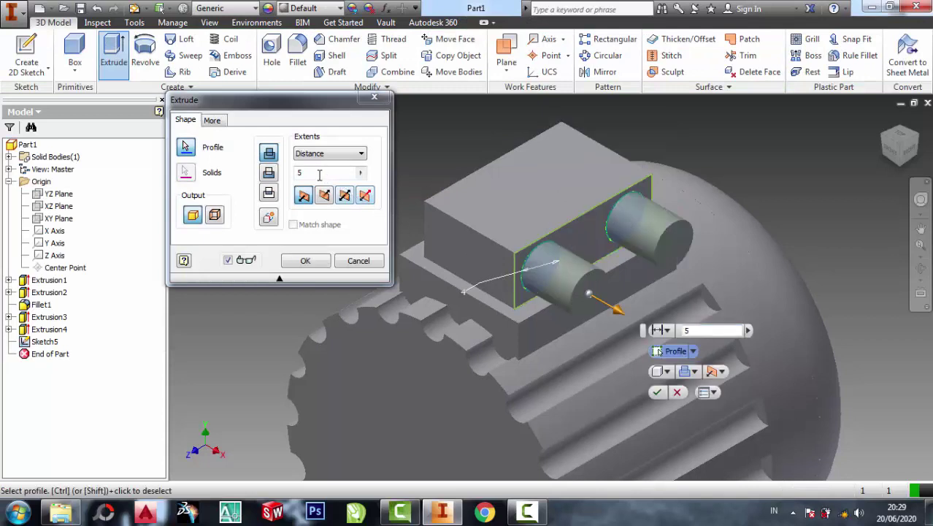
pyautogui.doubleClick(296, 170)
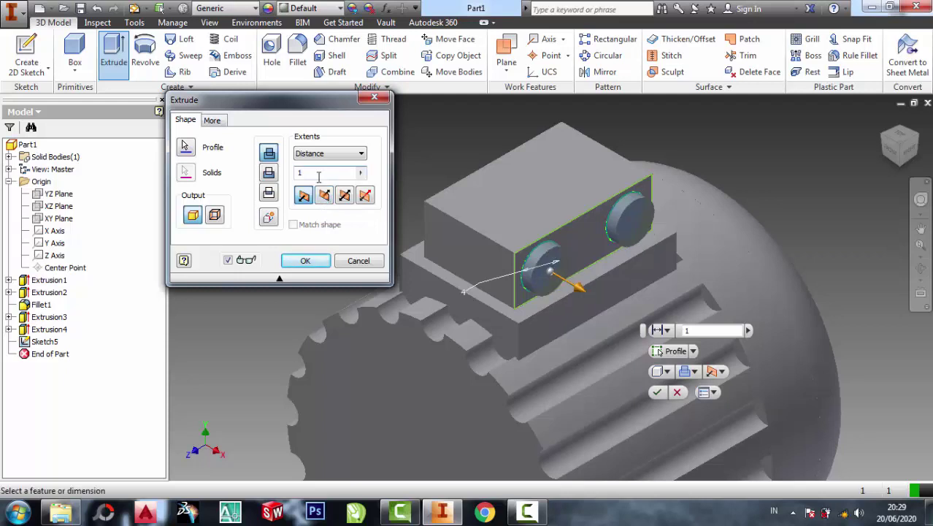
pyautogui.write('2')
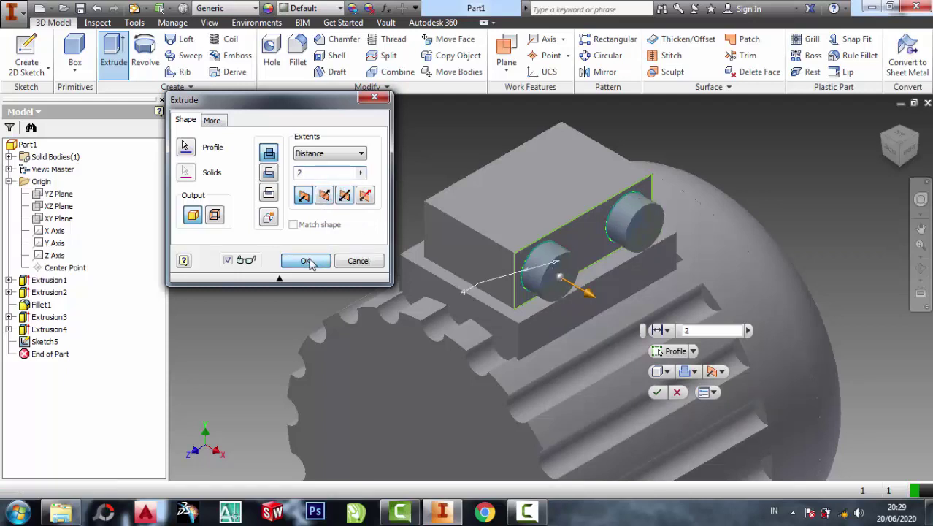
pyautogui.click(306, 261)
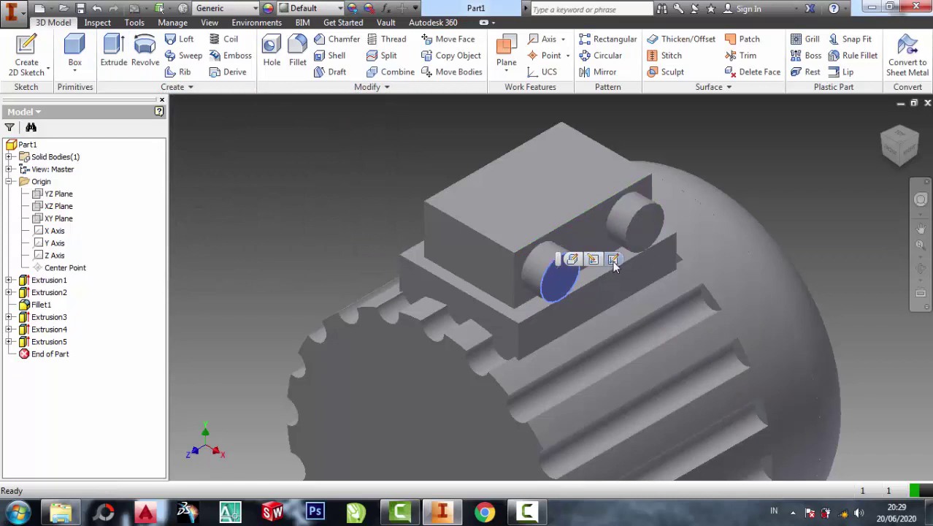
pyautogui.click(600, 259)
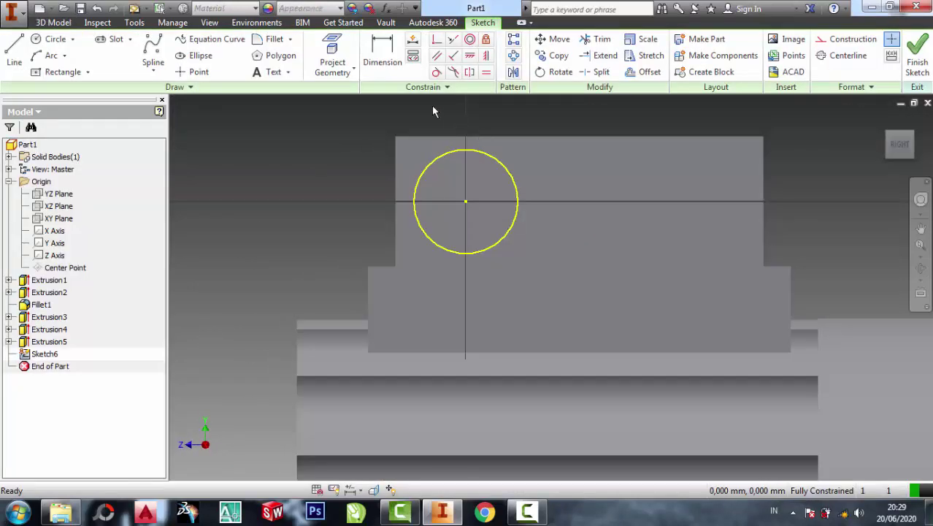
# - Draw a circle on the left pin's face, dimension it to 3 mm diameter, and finish Sketch6
pyautogui.click(55, 38)
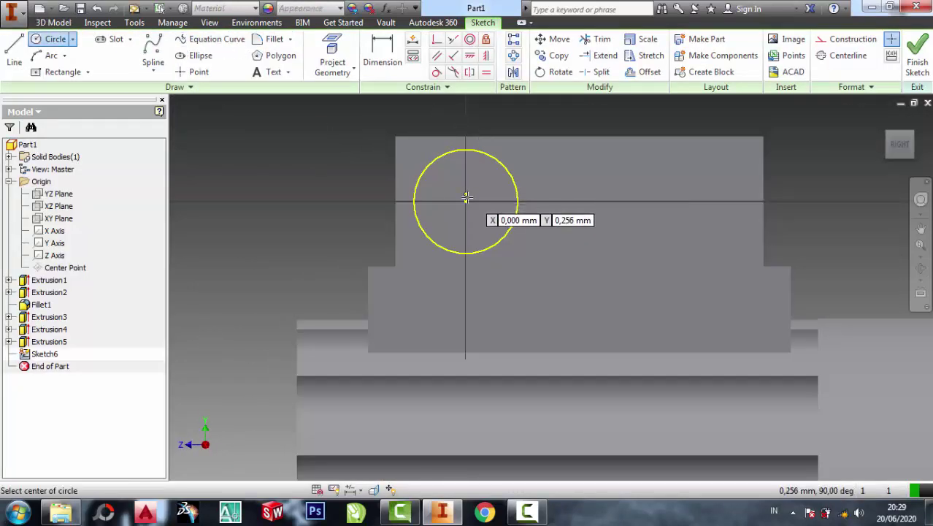
pyautogui.click(467, 157)
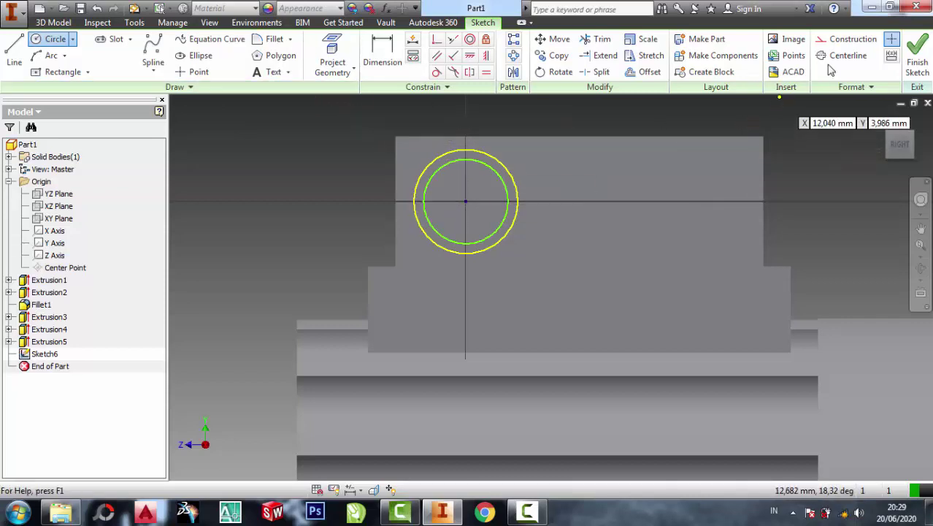
pyautogui.click(383, 57)
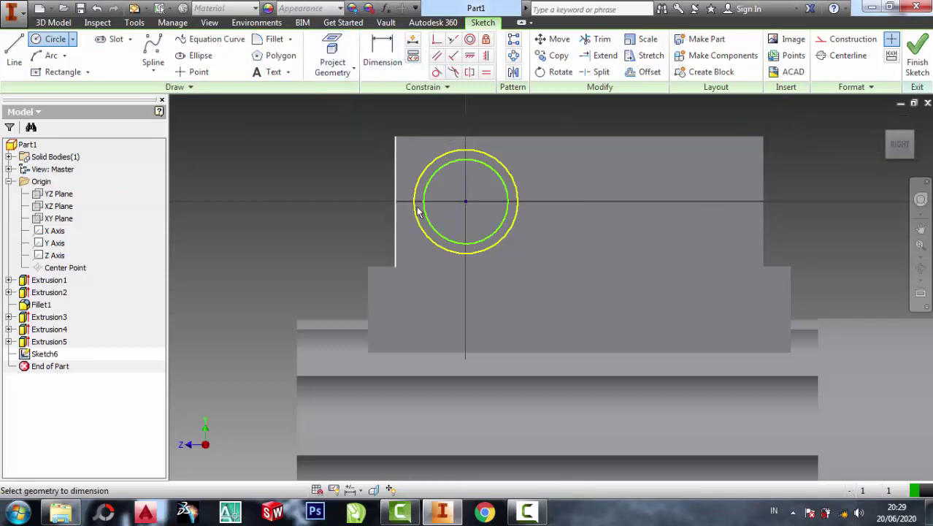
pyautogui.click(423, 194)
pyautogui.click(305, 191)
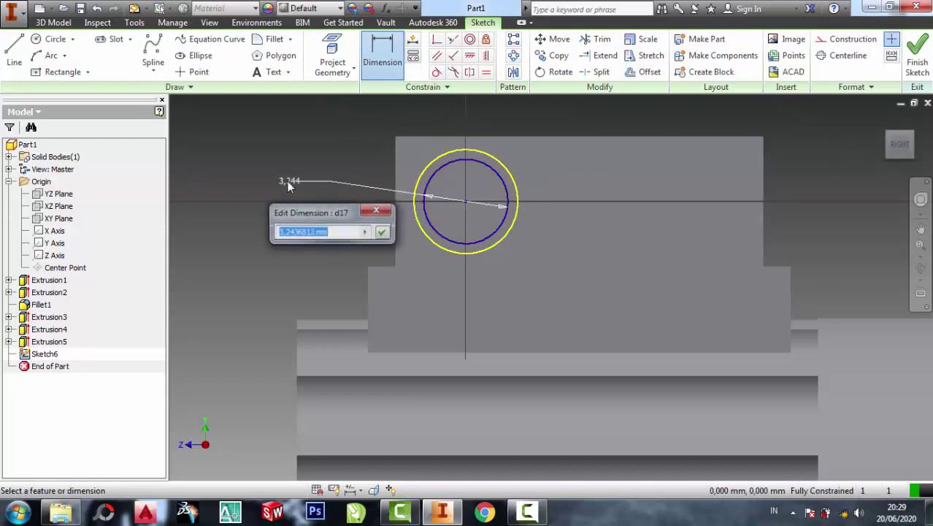
pyautogui.write('3')
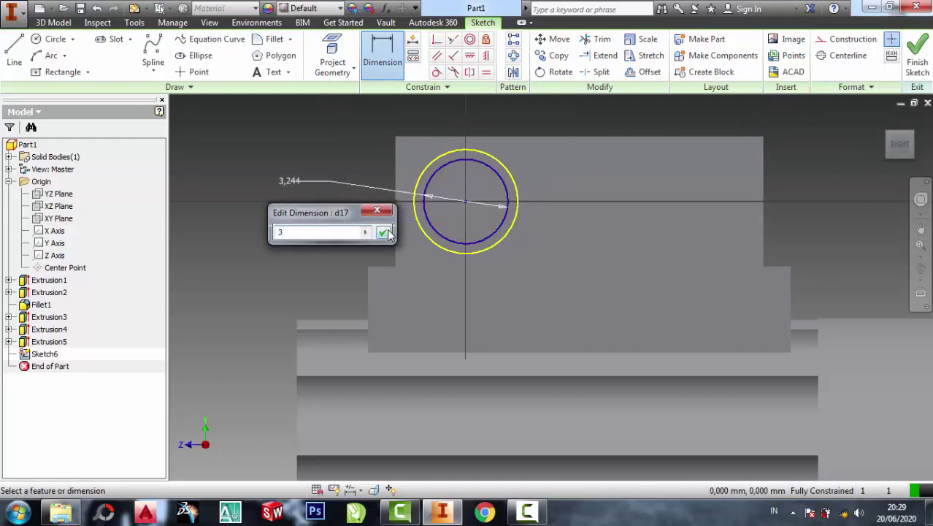
pyautogui.click(384, 232)
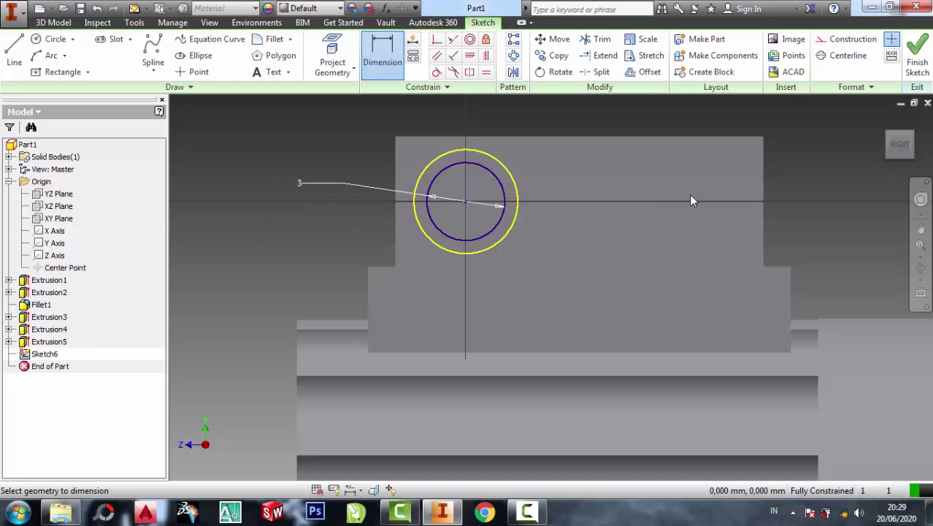
pyautogui.click(54, 39)
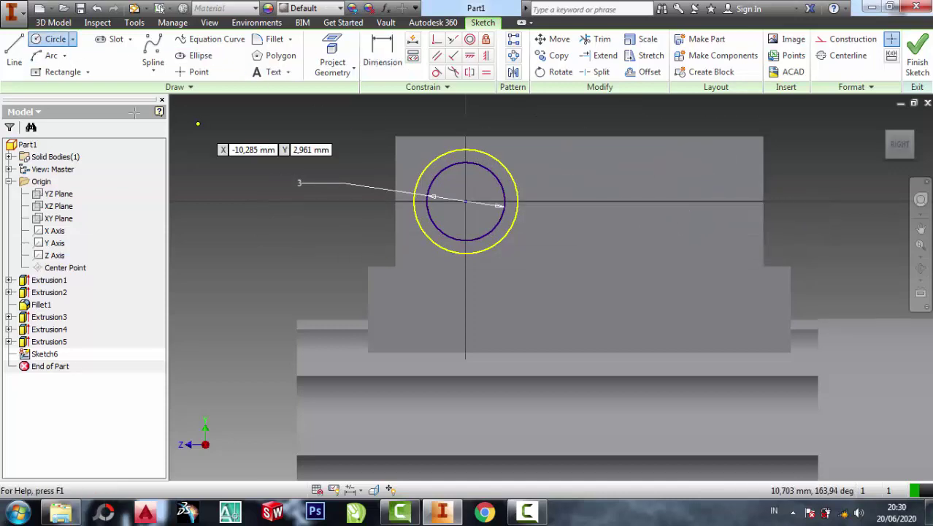
pyautogui.press('Escape')
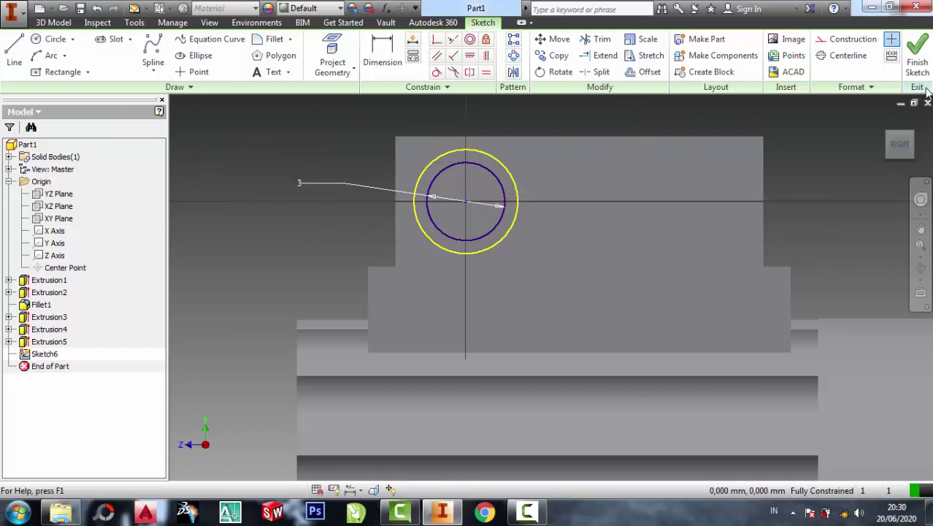
pyautogui.click(917, 61)
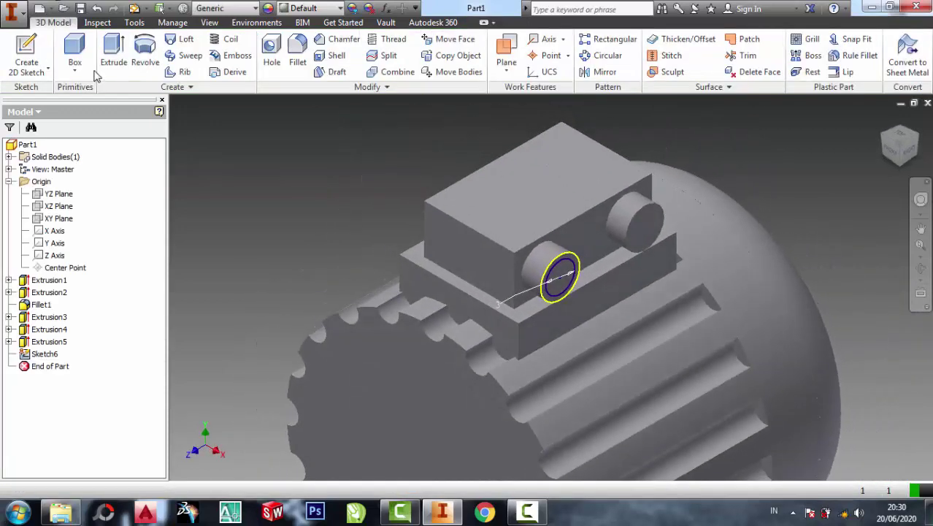
# - Try a cut extrusion of the 3 mm circle, then cancel it when the part doesn't change
pyautogui.click(114, 62)
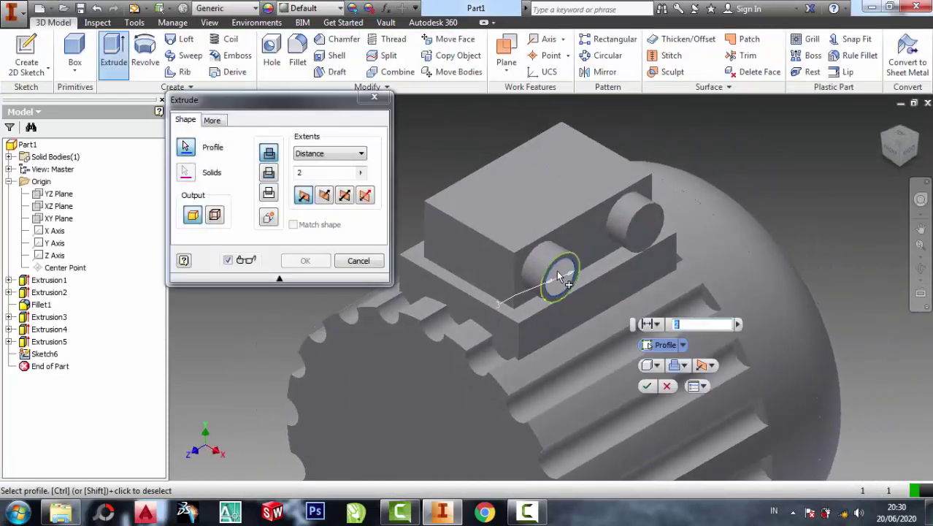
pyautogui.click(558, 276)
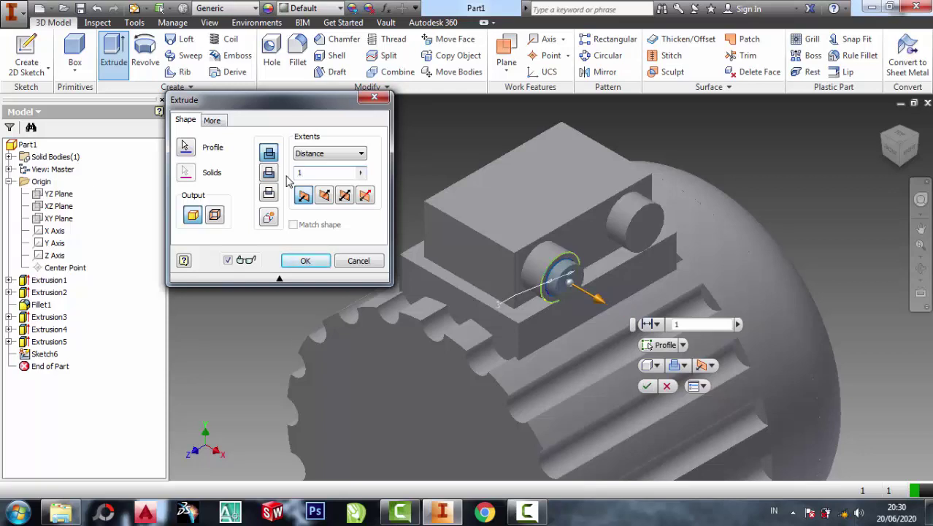
pyautogui.click(269, 173)
pyautogui.write('5')
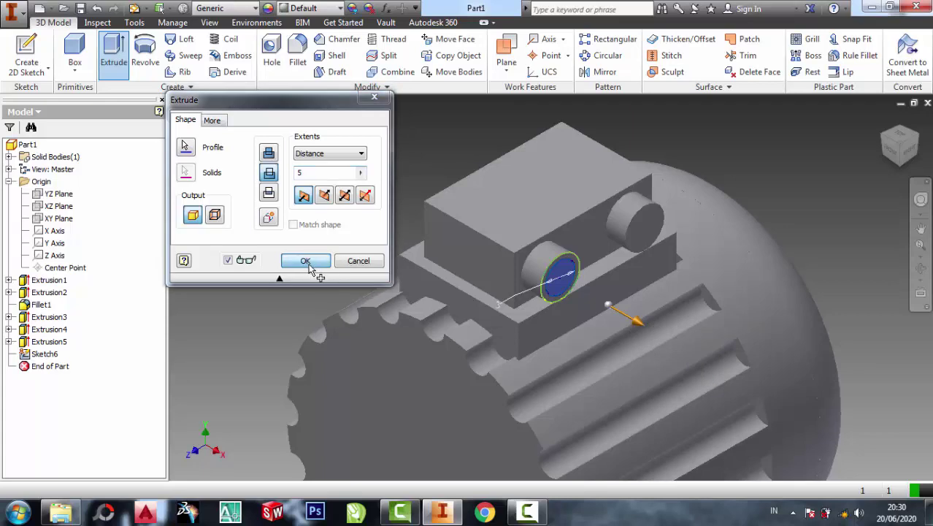
pyautogui.click(305, 260)
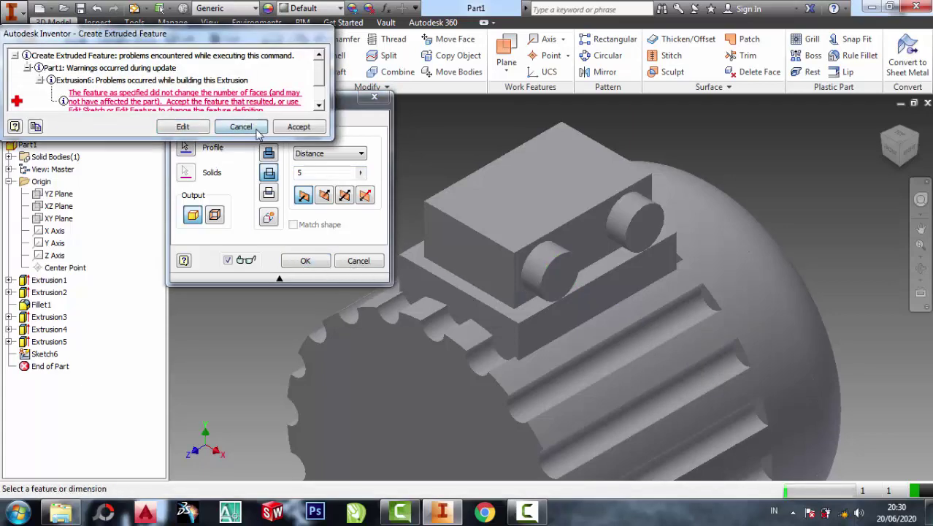
pyautogui.click(239, 125)
pyautogui.scroll(-2, 573, 275)
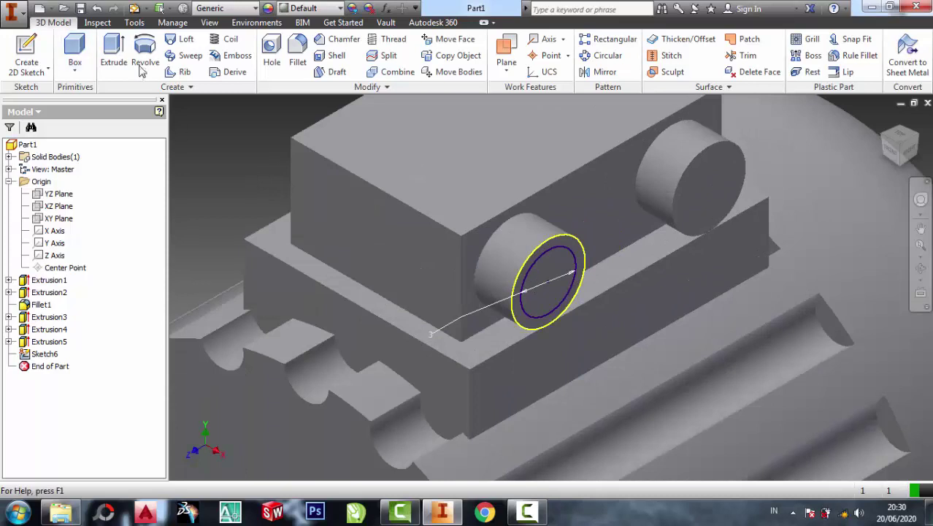
# - Redo the cut extrusion into the front boss, then start a sketch on the rear boss face
pyautogui.click(113, 52)
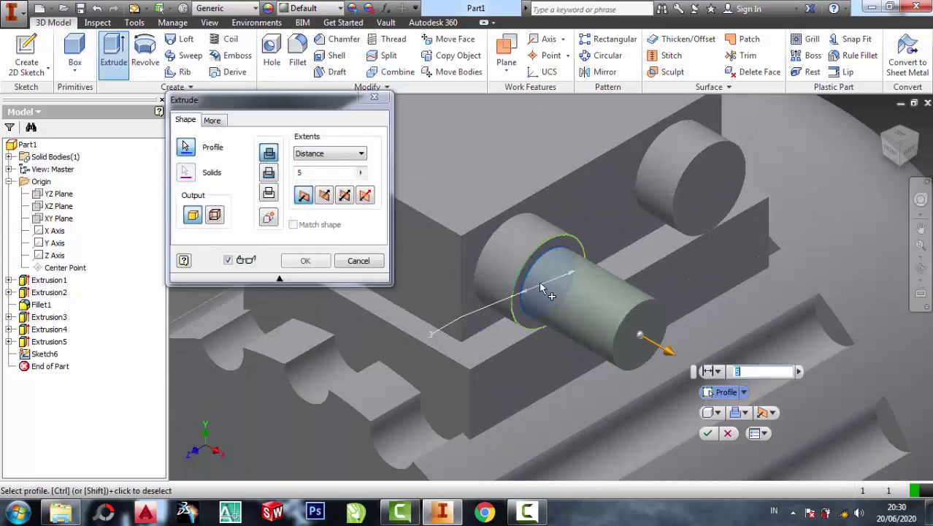
pyautogui.click(269, 172)
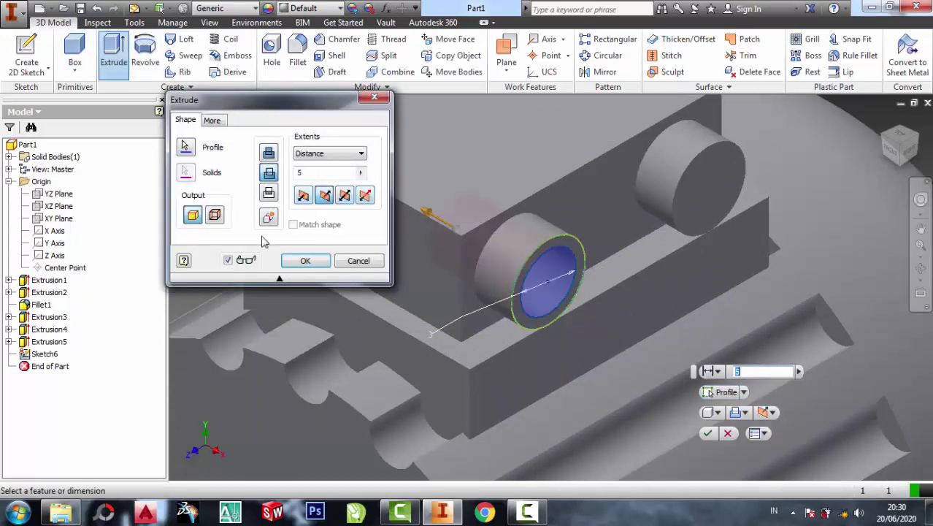
pyautogui.write('5')
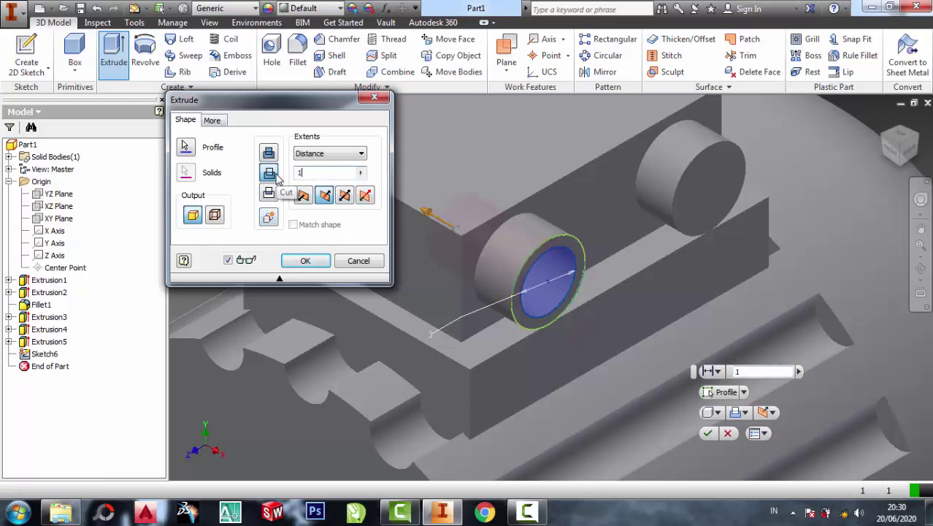
pyautogui.click(308, 260)
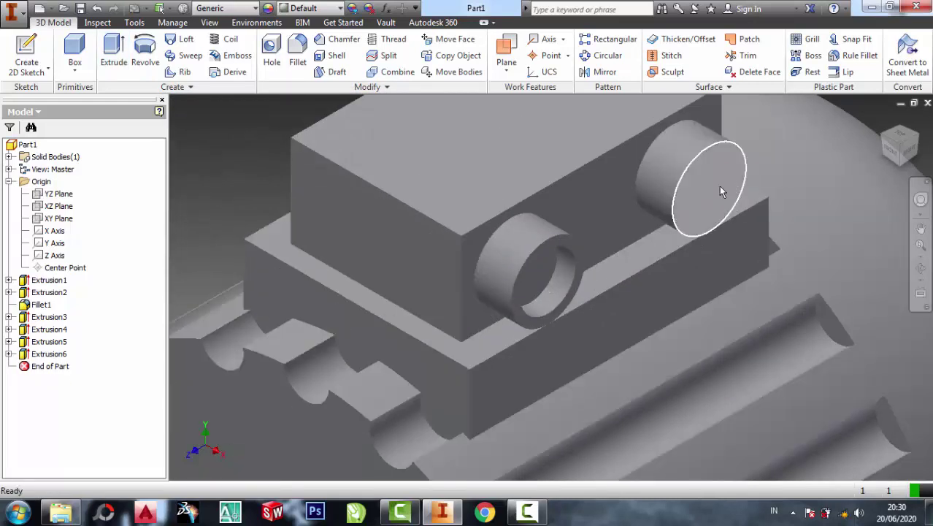
pyautogui.click(718, 185)
pyautogui.click(776, 174)
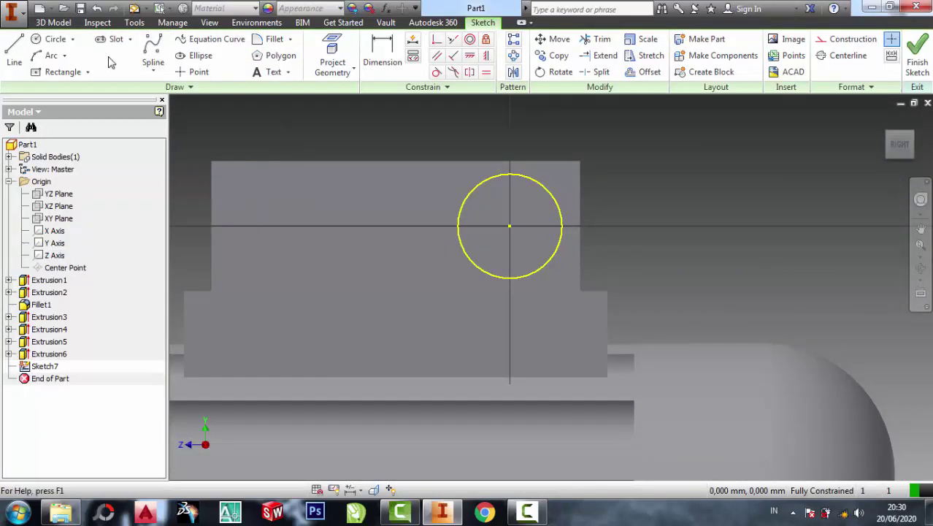
# - Sketch a 3 mm circle centred on the rear boss face and set up a flipped cut extrusion
pyautogui.click(51, 38)
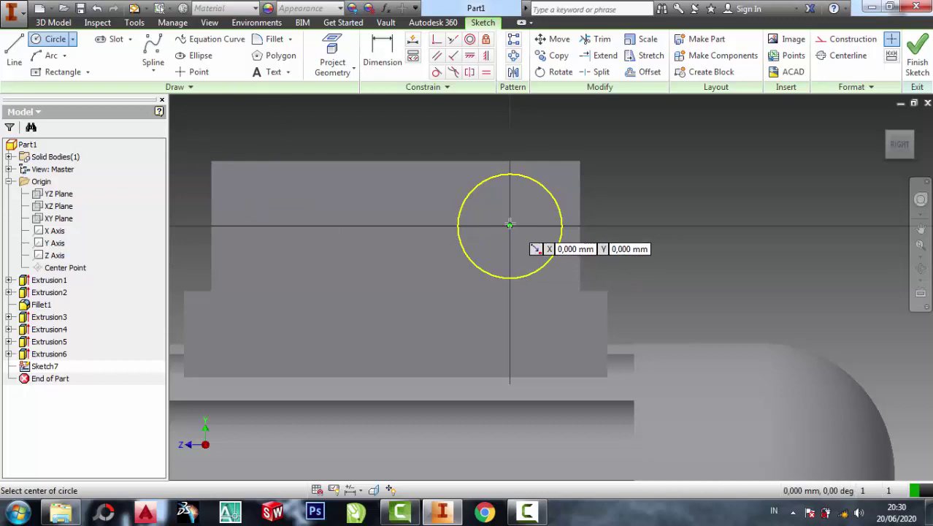
pyautogui.click(510, 224)
pyautogui.click(510, 198)
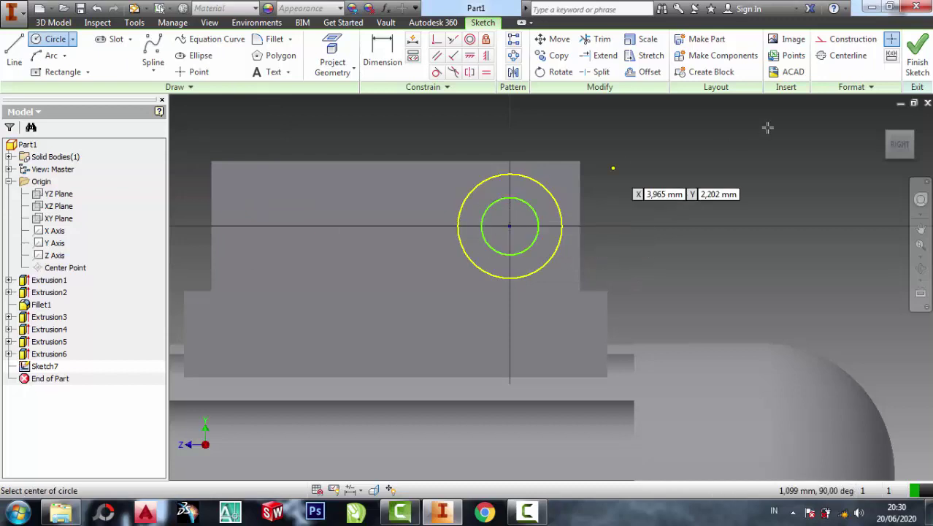
pyautogui.click(381, 50)
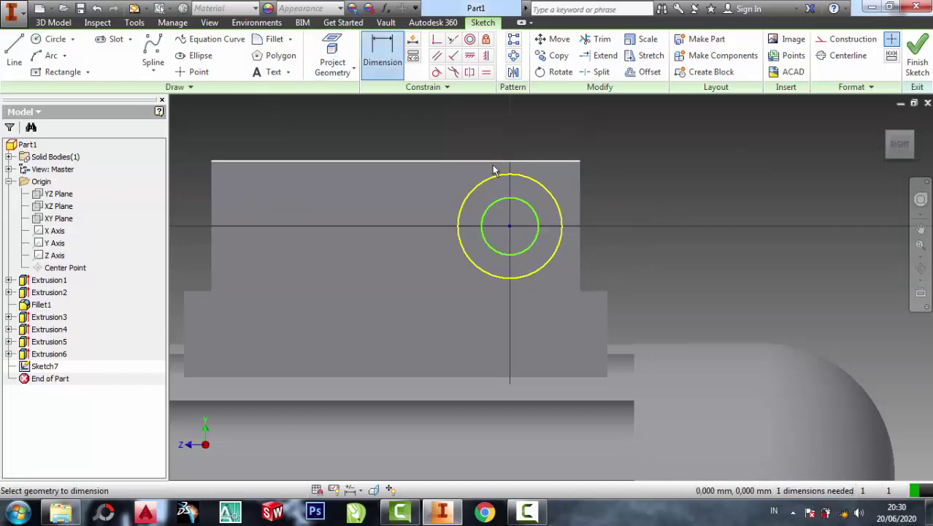
pyautogui.click(533, 208)
pyautogui.click(682, 181)
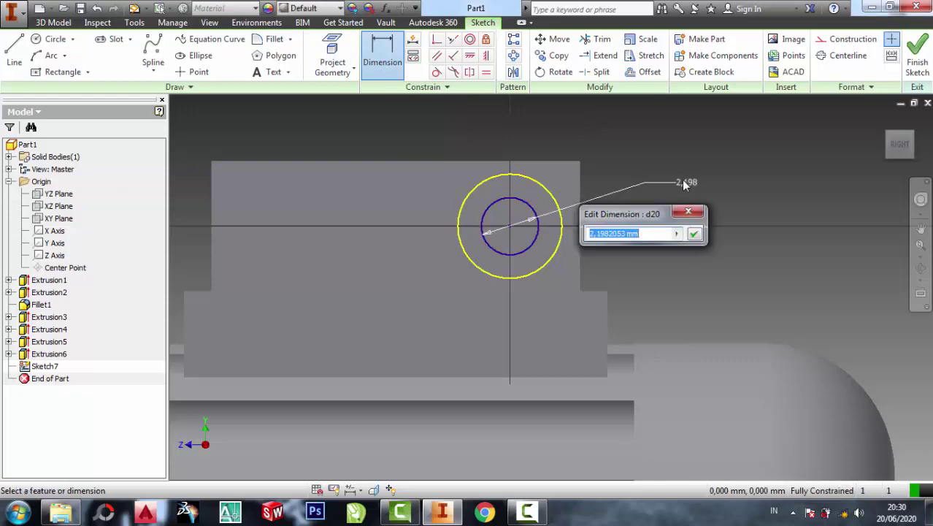
pyautogui.write('3')
pyautogui.click(694, 233)
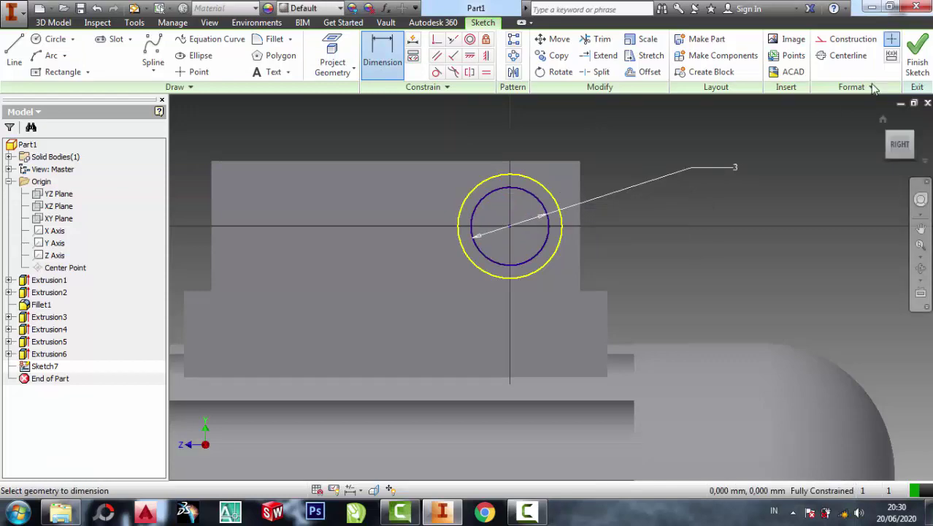
pyautogui.click(910, 66)
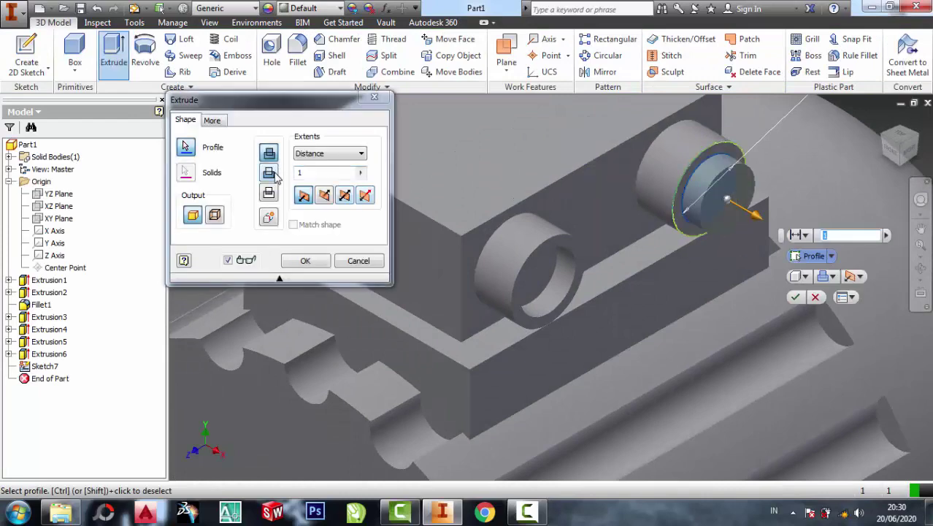
pyautogui.click(274, 176)
# - Apply the rear hole cut, then fillet both hole rims with a 0.5 mm radius
pyautogui.click(307, 261)
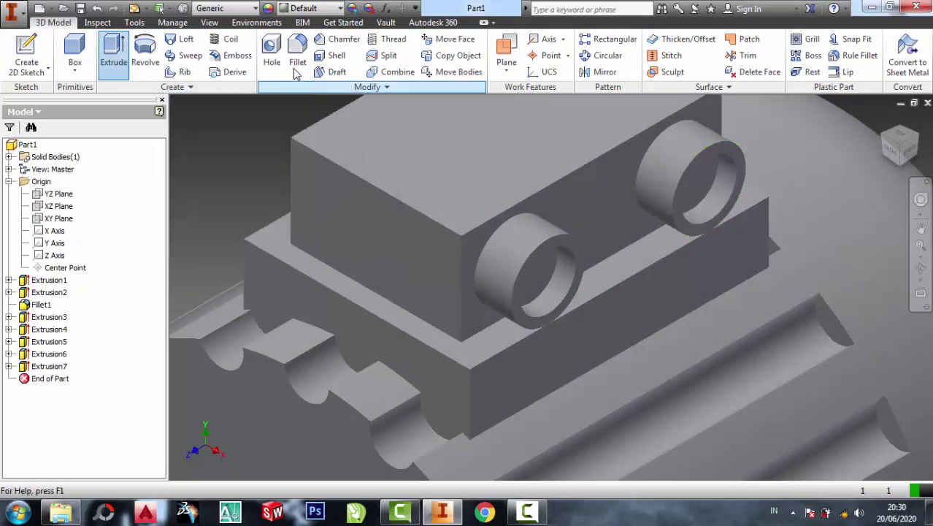
pyautogui.click(297, 63)
pyautogui.click(640, 123)
pyautogui.write('.5')
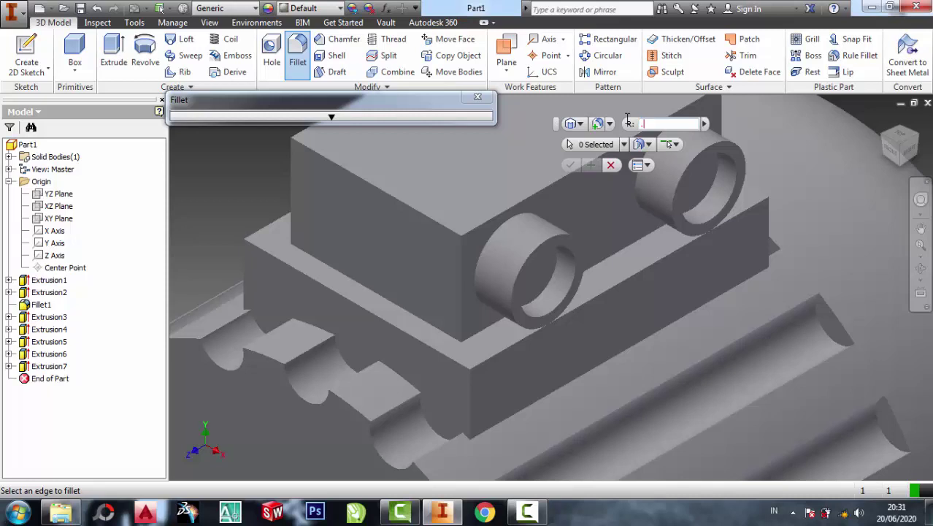
pyautogui.click(534, 263)
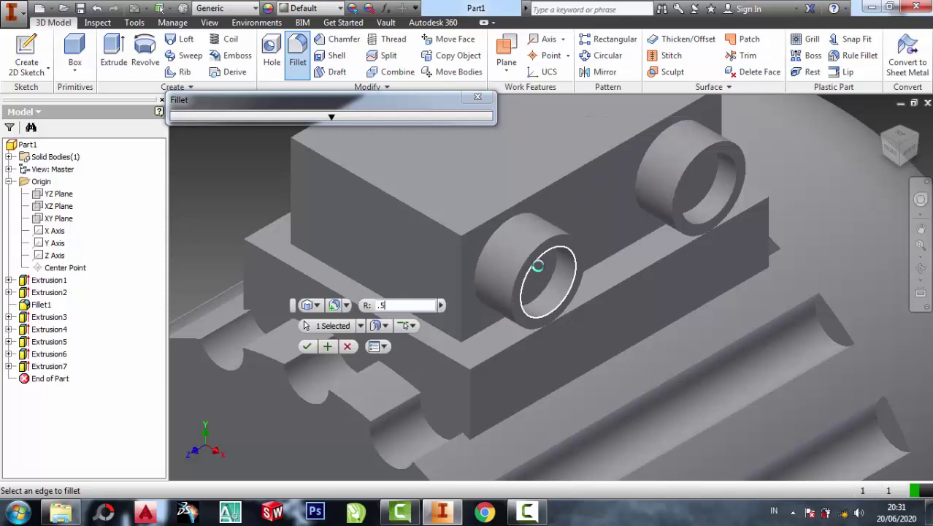
pyautogui.click(683, 210)
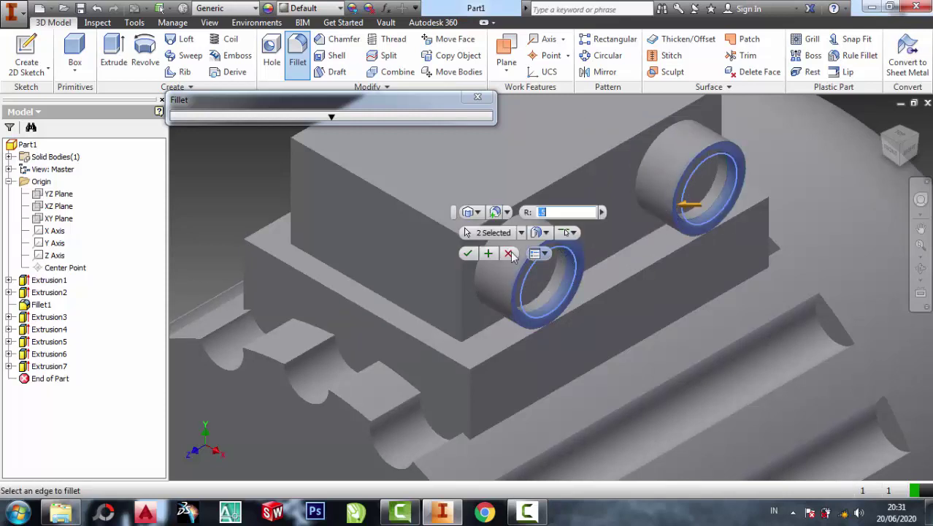
pyautogui.click(467, 256)
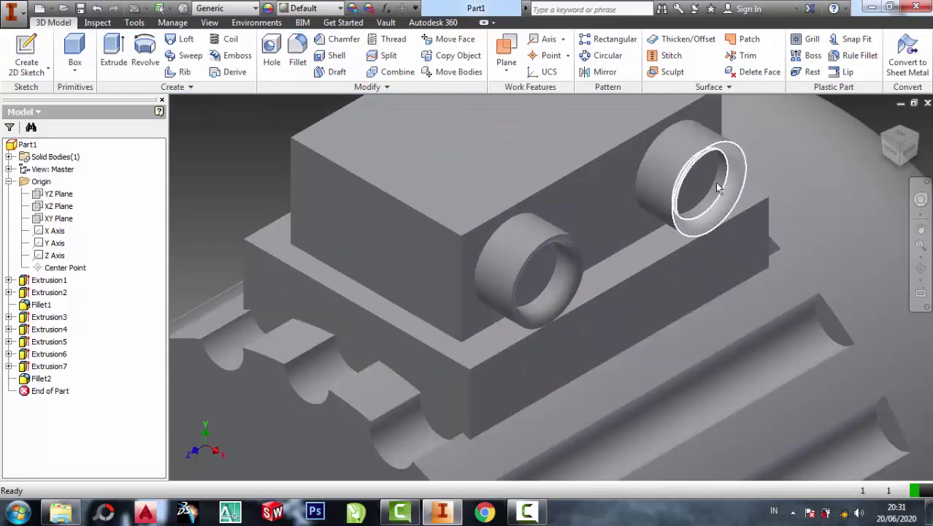
pyautogui.scroll(3, 745, 172)
pyautogui.scroll(-3, 745, 171)
pyautogui.scroll(-3, 694, 163)
pyautogui.scroll(-2, 438, 292)
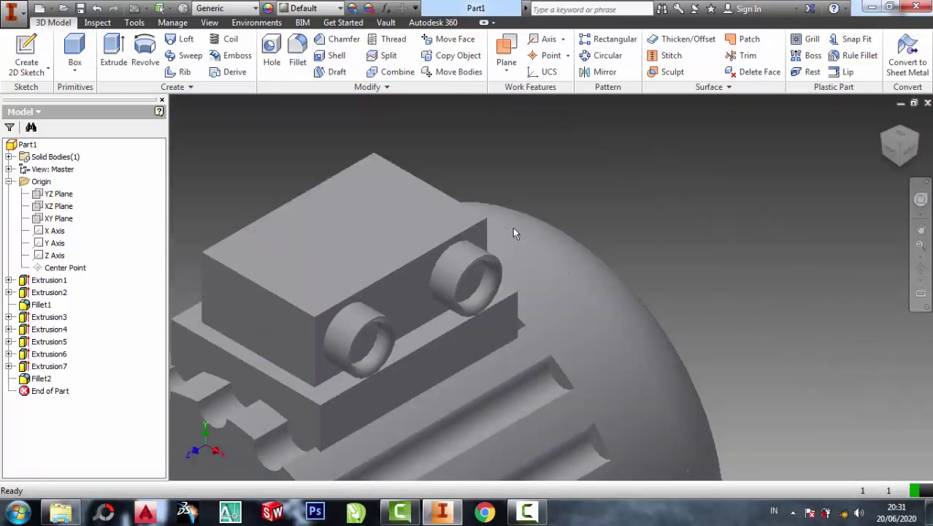
pyautogui.scroll(1, 316, 217)
# - Start a sketch on the block's top face and draw a horizontal line across the rectangle's middle
pyautogui.click(293, 241)
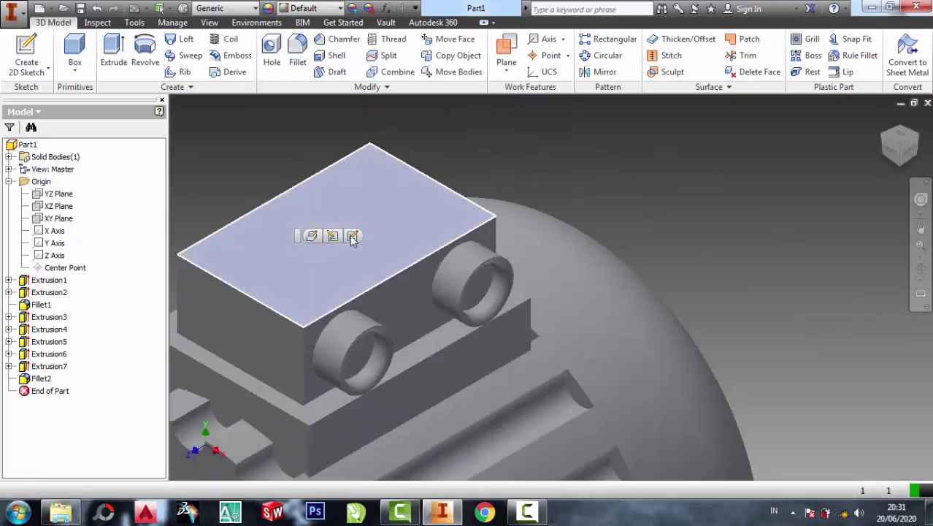
pyautogui.click(354, 236)
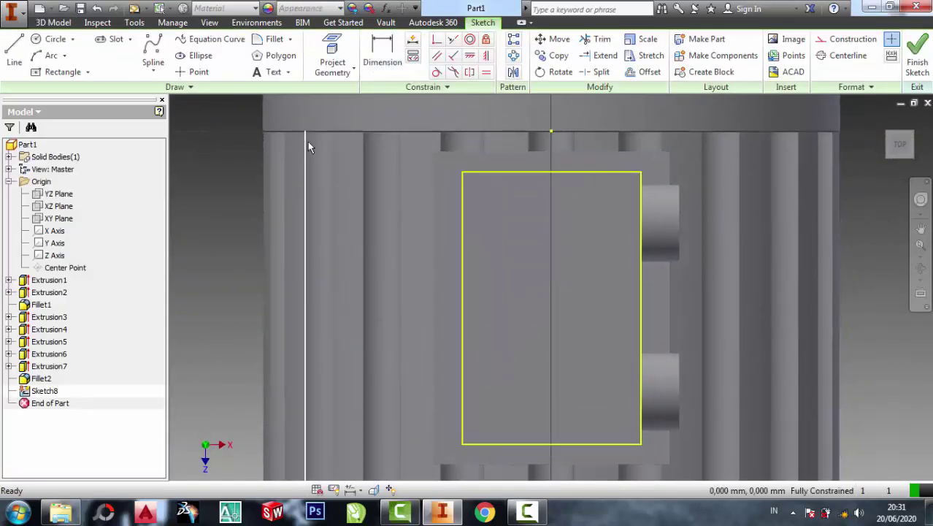
pyautogui.click(14, 51)
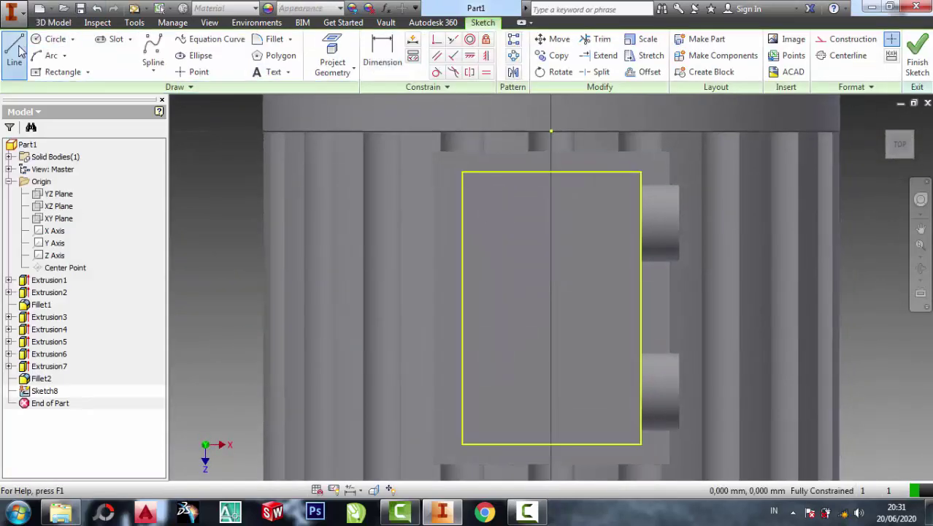
pyautogui.click(462, 307)
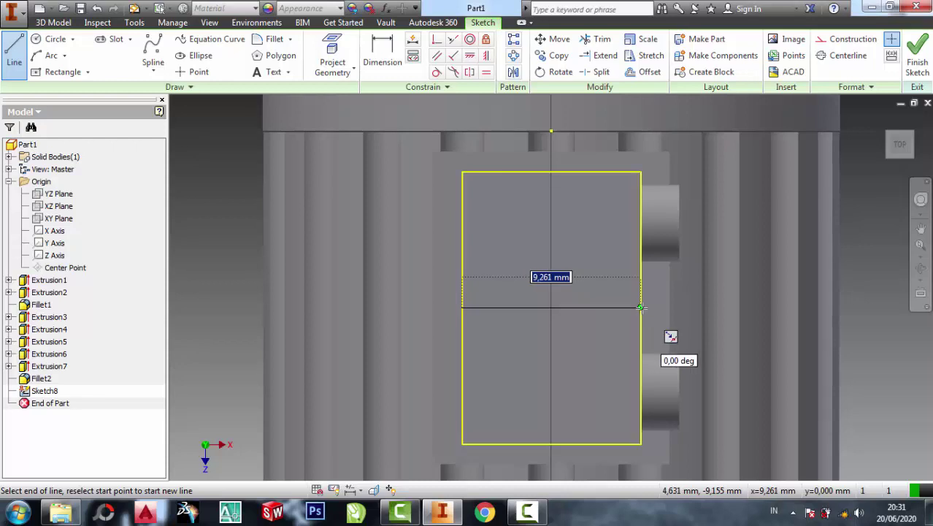
pyautogui.doubleClick(641, 308)
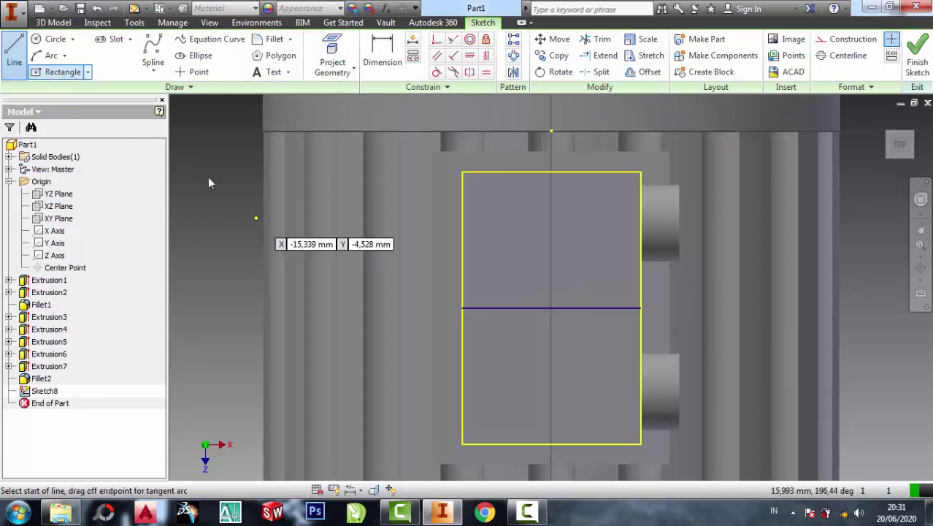
pyautogui.click(551, 307)
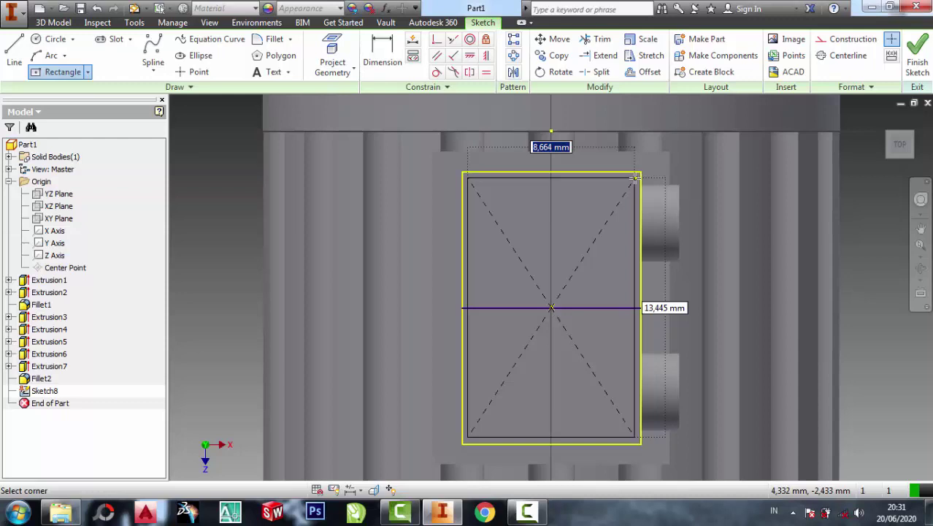
pyautogui.press('Escape')
# - Draw a circle centred on the rectangle's top-right corner
pyautogui.click(51, 39)
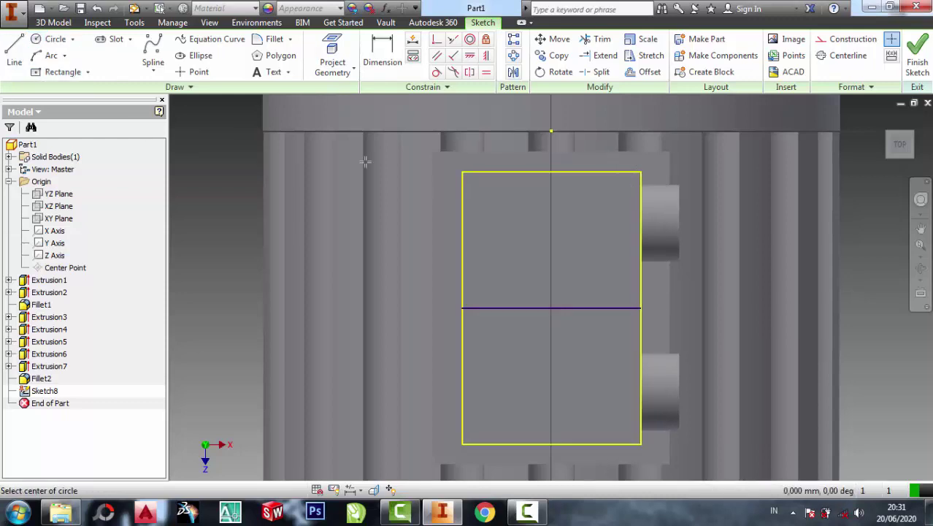
pyautogui.click(640, 173)
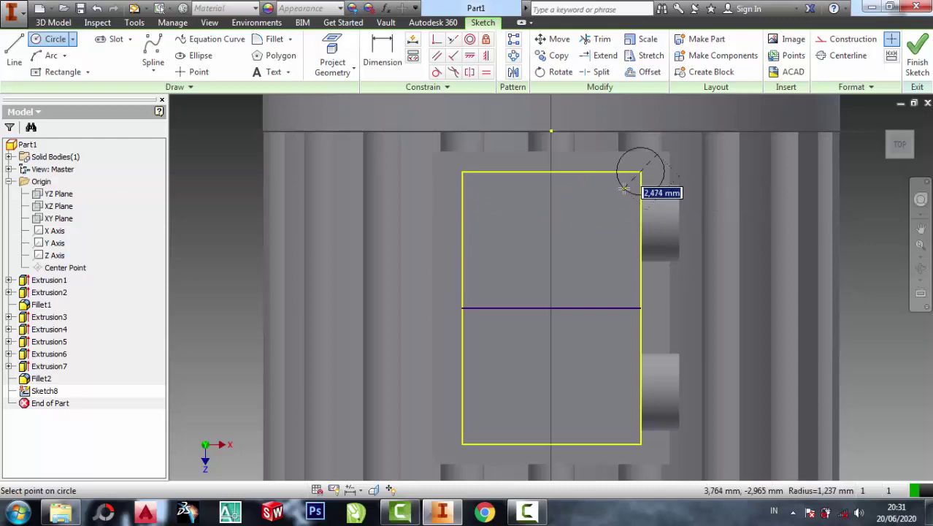
pyautogui.click(611, 209)
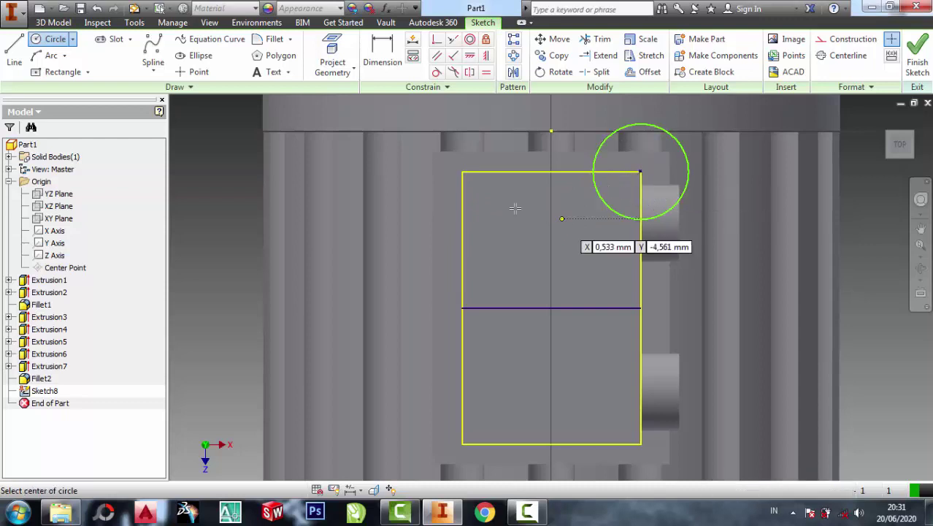
pyautogui.press('Escape')
# - Dimension the top-right circle to the vertical edge, accept it as driven, and recentre the view
pyautogui.click(379, 47)
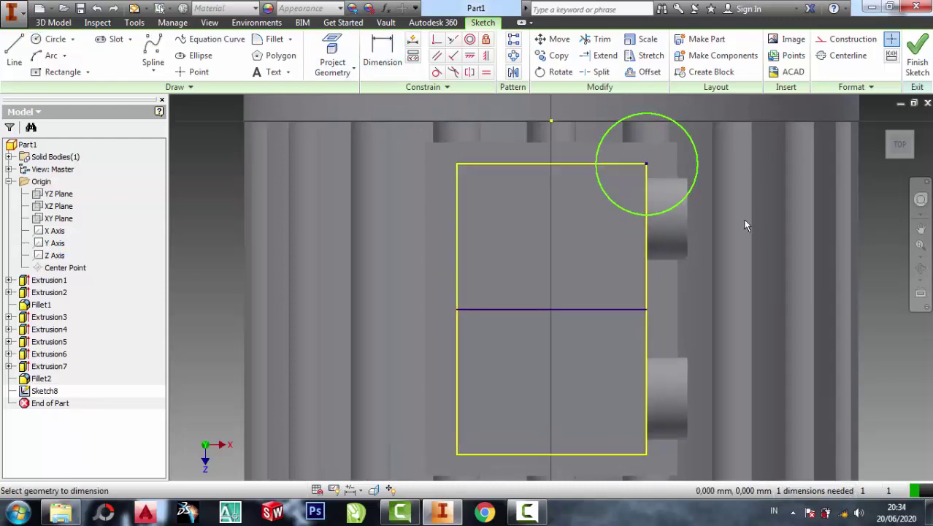
pyautogui.click(683, 199)
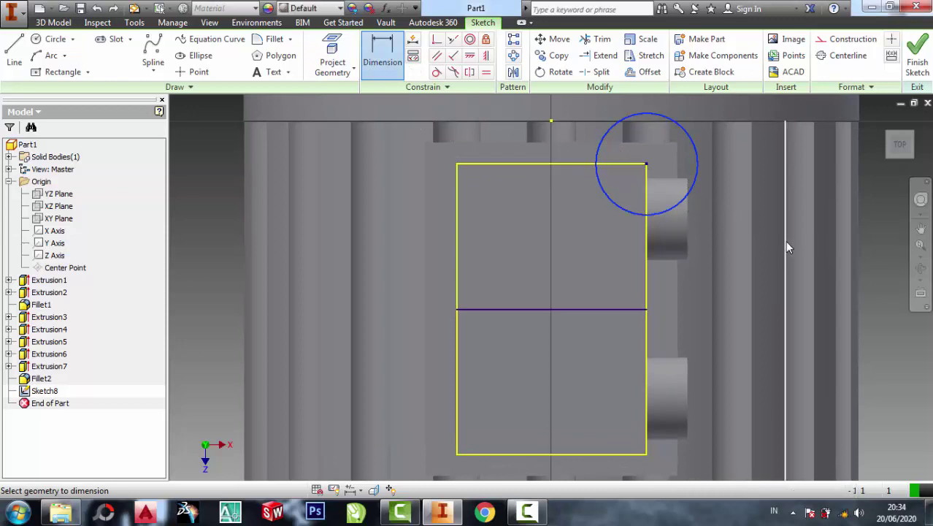
pyautogui.click(785, 240)
pyautogui.click(886, 216)
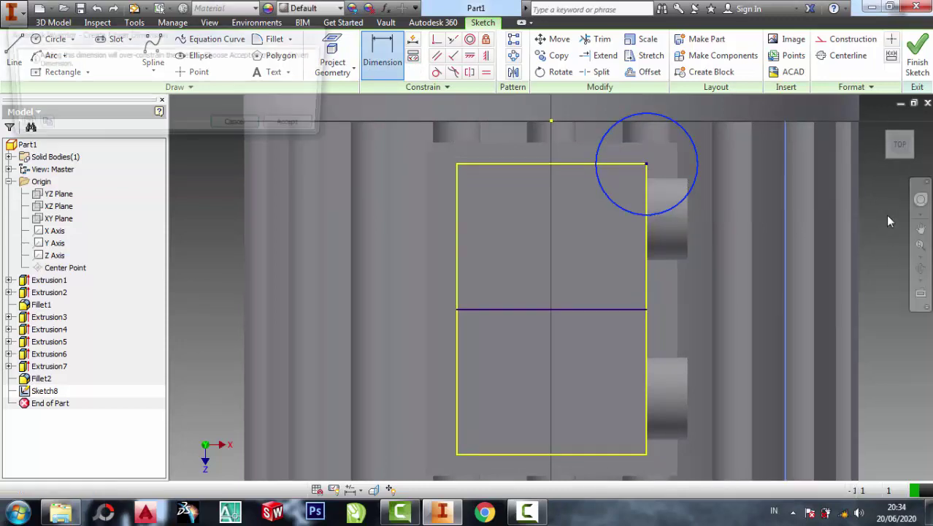
pyautogui.click(318, 130)
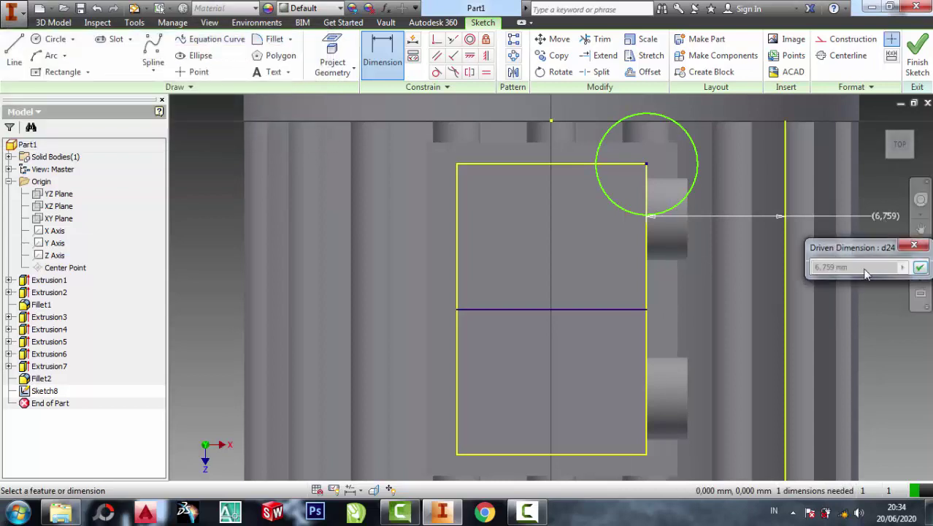
pyautogui.click(922, 248)
pyautogui.scroll(3, 869, 248)
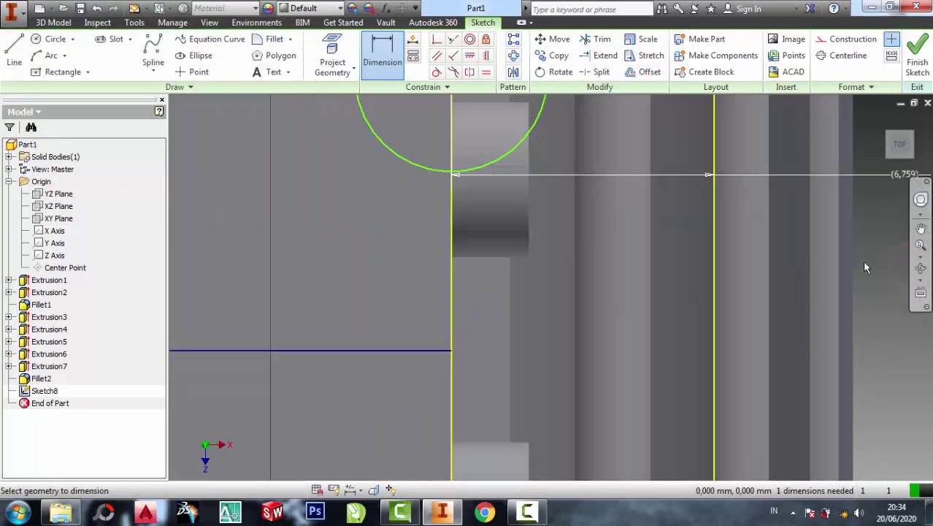
pyautogui.scroll(-2, 862, 260)
pyautogui.press('Escape')
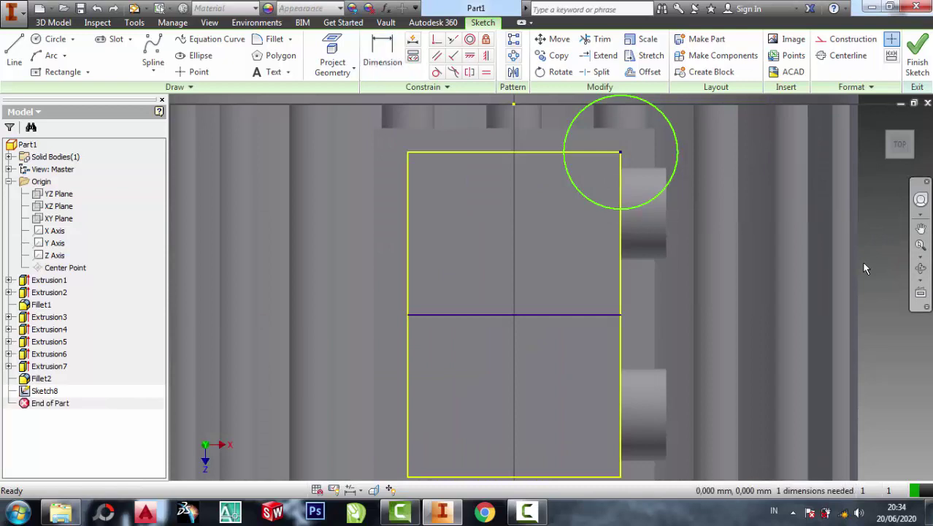
pyautogui.click(921, 228)
pyautogui.moveTo(787, 234); pyautogui.dragTo(699, 293)
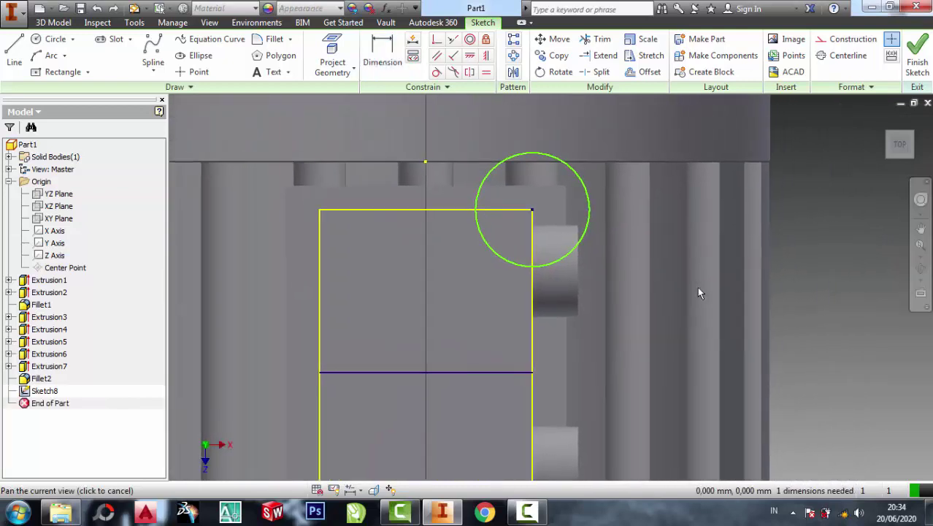
# - Set the top-right circle's diameter to 5
pyautogui.click(383, 55)
pyautogui.click(562, 185)
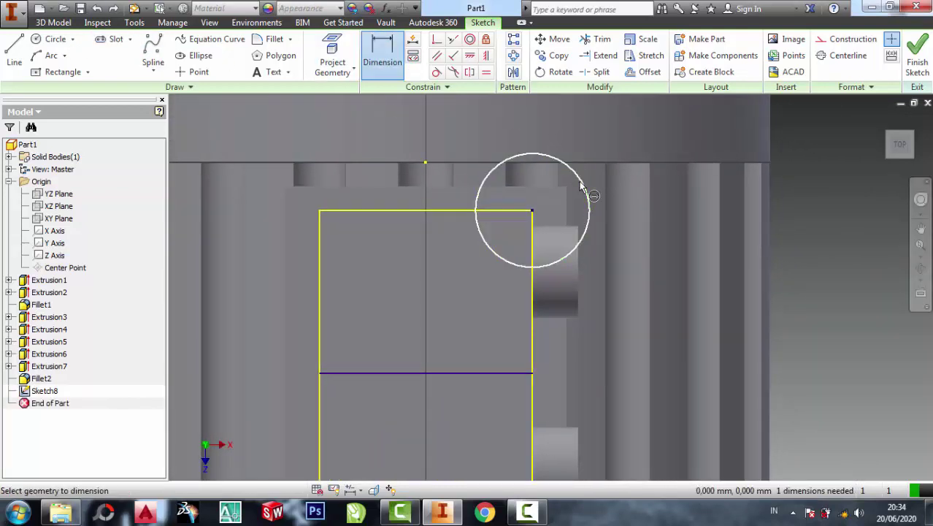
pyautogui.click(816, 235)
pyautogui.write('5')
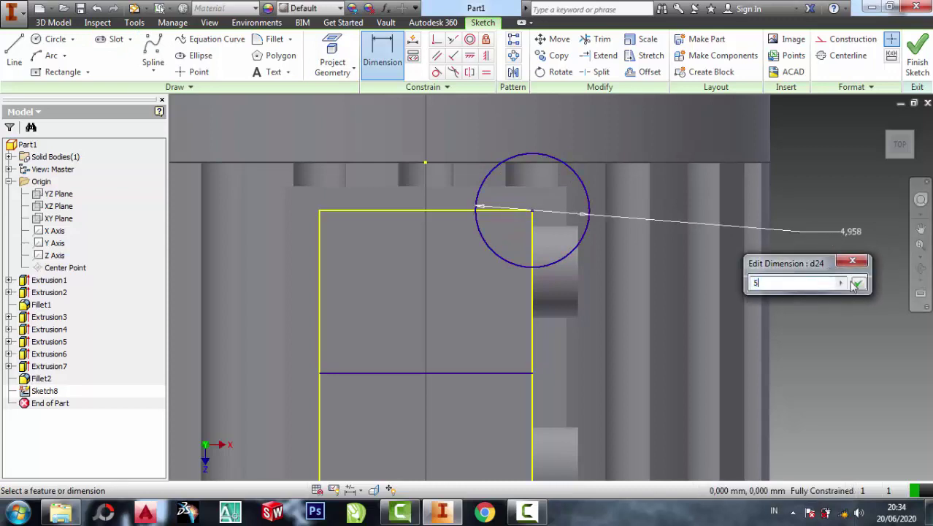
pyautogui.click(858, 282)
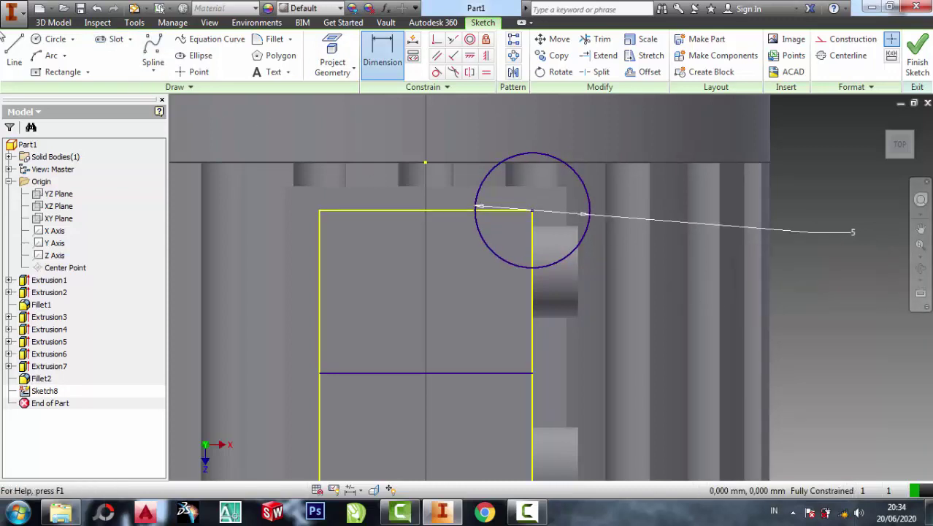
# - Draw circles centred on the top-left, bottom-right and bottom-left rectangle corners
pyautogui.click(49, 38)
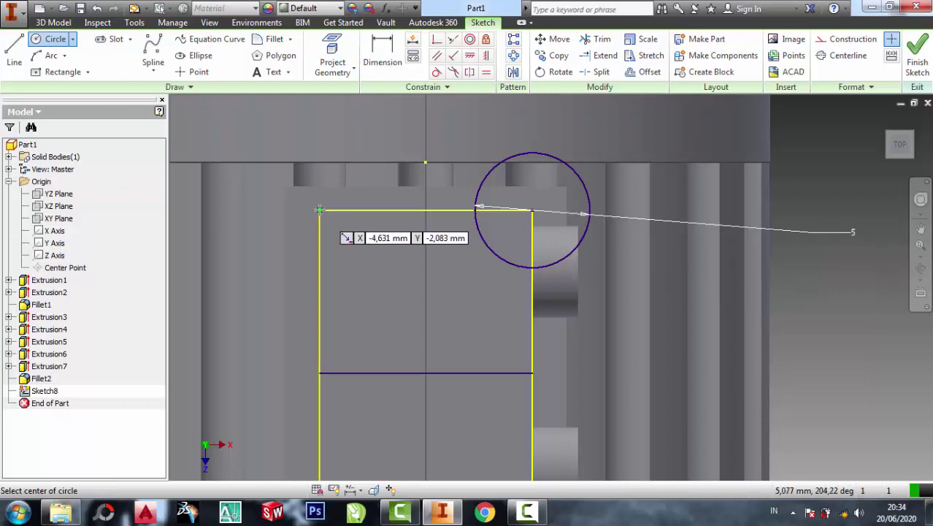
pyautogui.click(319, 211)
pyautogui.click(358, 254)
pyautogui.scroll(2, 503, 314)
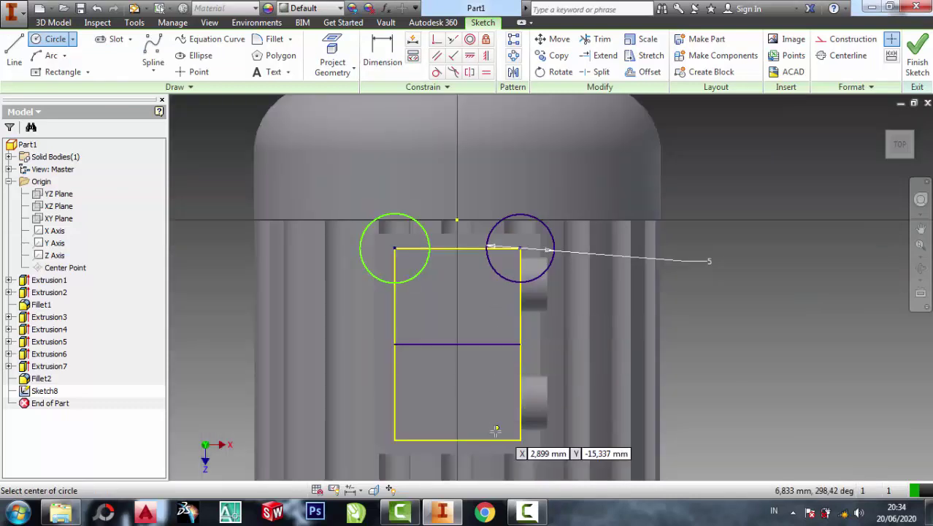
pyautogui.scroll(2, 511, 462)
pyautogui.scroll(-4, 523, 465)
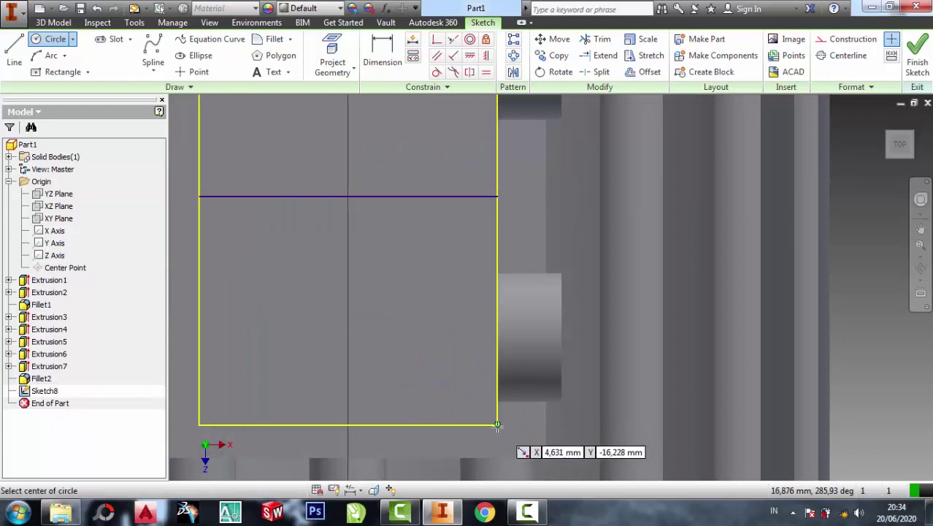
pyautogui.click(498, 425)
pyautogui.click(447, 433)
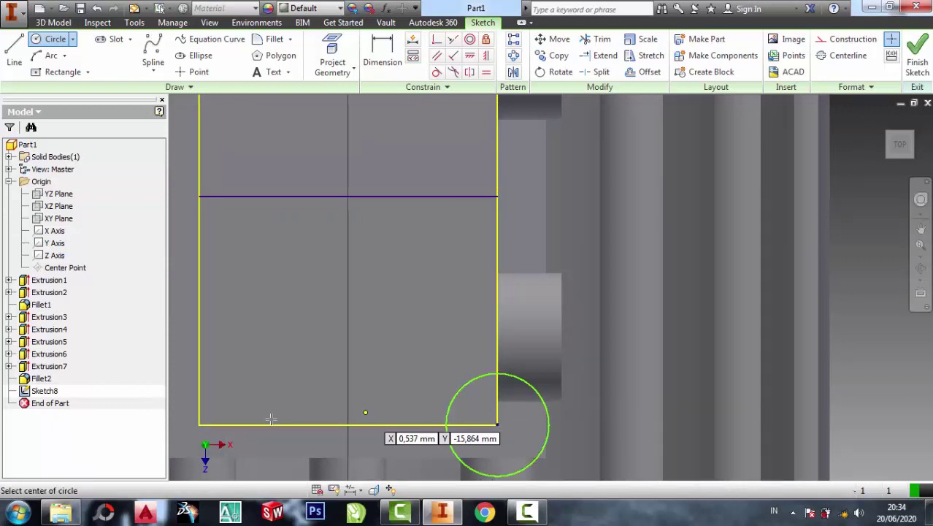
pyautogui.click(200, 425)
pyautogui.click(239, 373)
pyautogui.scroll(2, 390, 292)
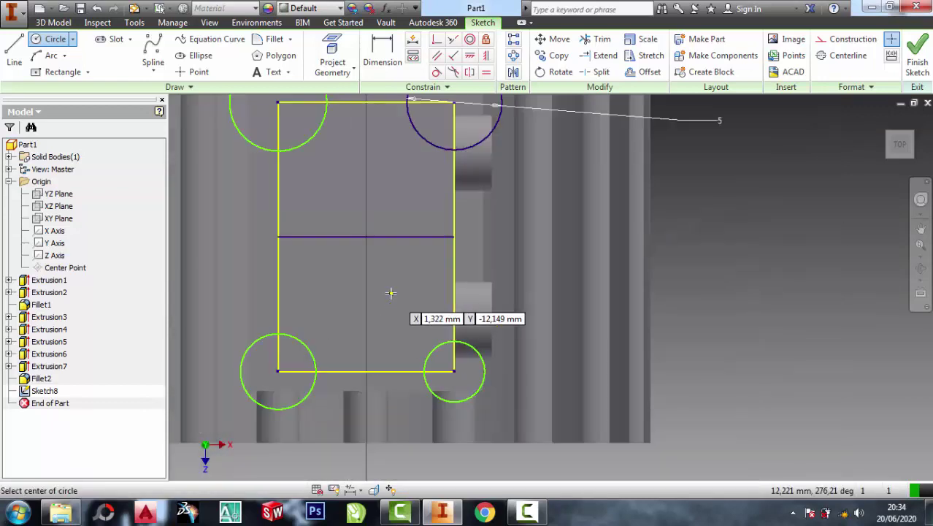
pyautogui.scroll(2, 390, 292)
# - Give the top-left, bottom-left and bottom-right circles diameters of 5
pyautogui.click(381, 53)
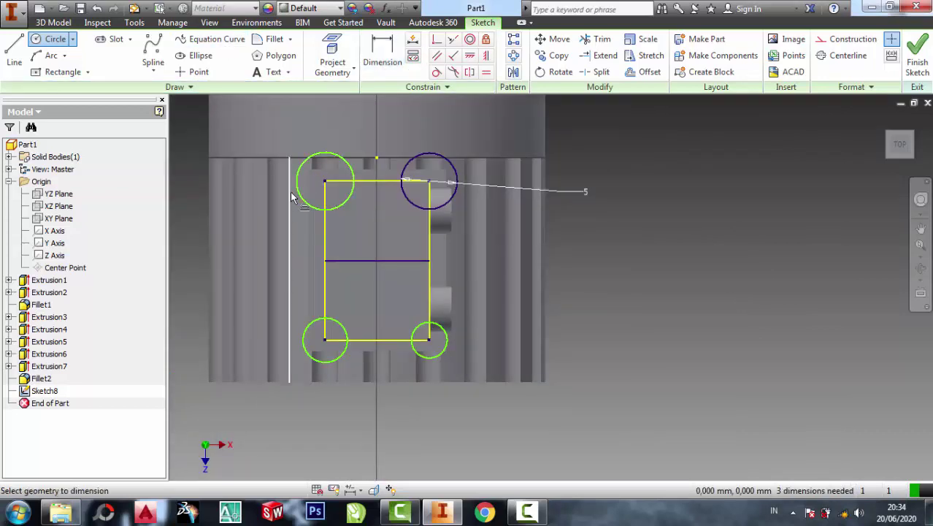
pyautogui.click(298, 191)
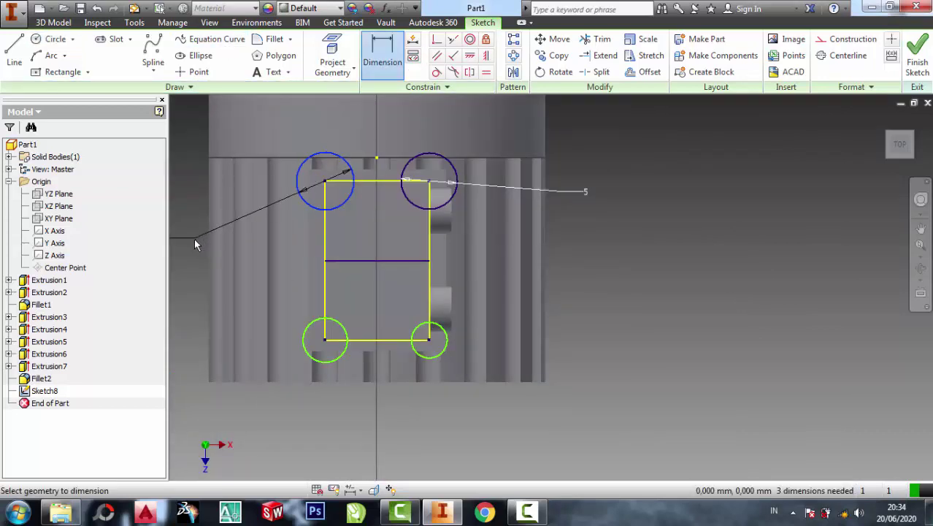
pyautogui.click(195, 240)
pyautogui.write('5')
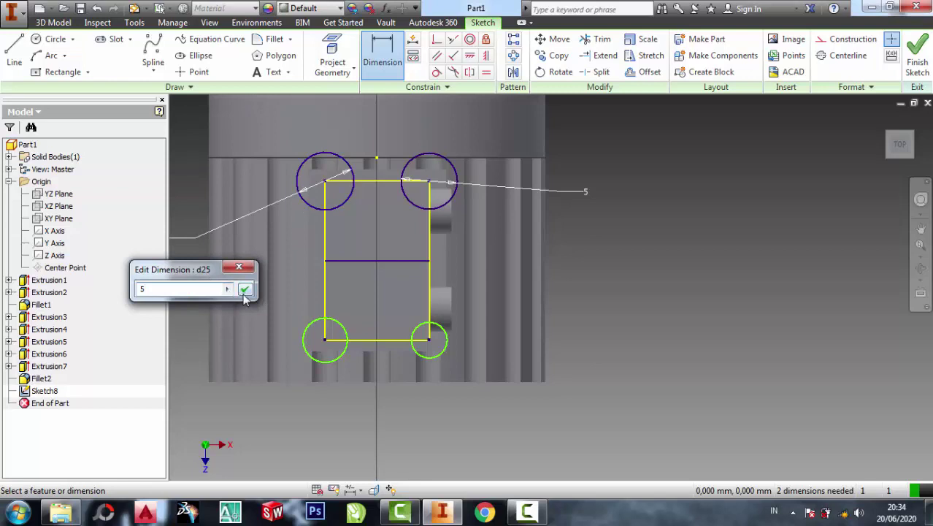
pyautogui.click(245, 290)
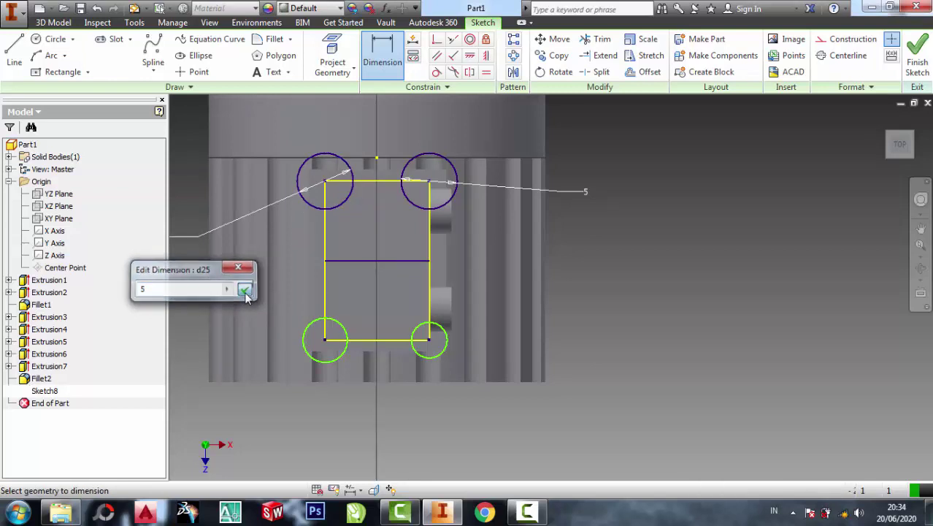
pyautogui.click(305, 354)
pyautogui.click(269, 433)
pyautogui.write('5')
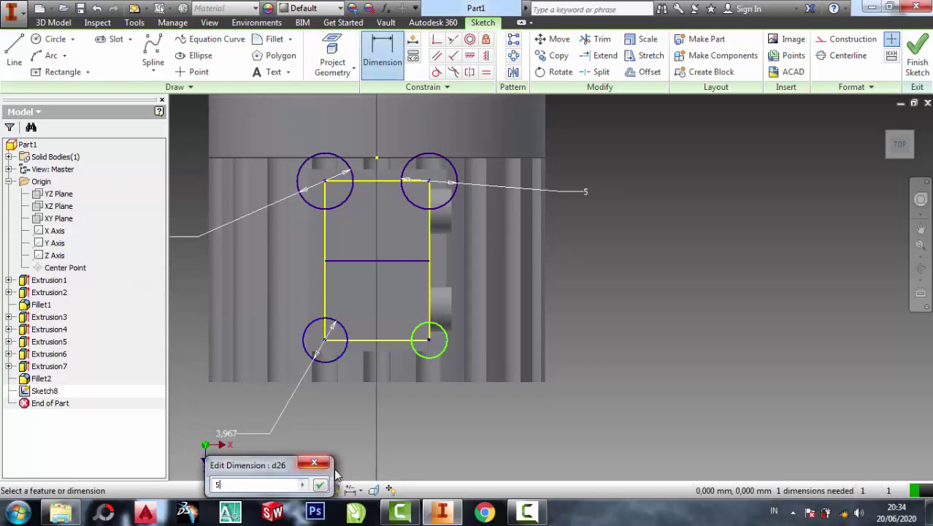
pyautogui.click(320, 485)
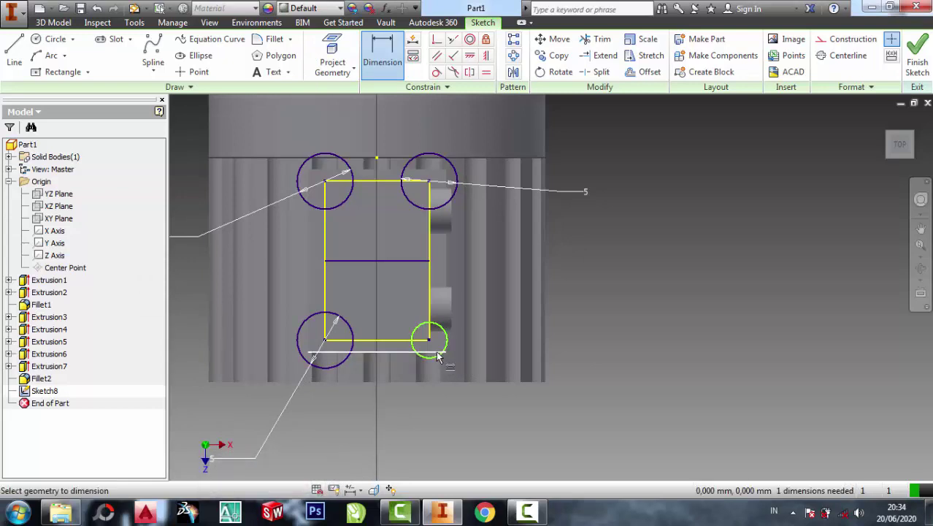
pyautogui.click(439, 356)
pyautogui.click(433, 433)
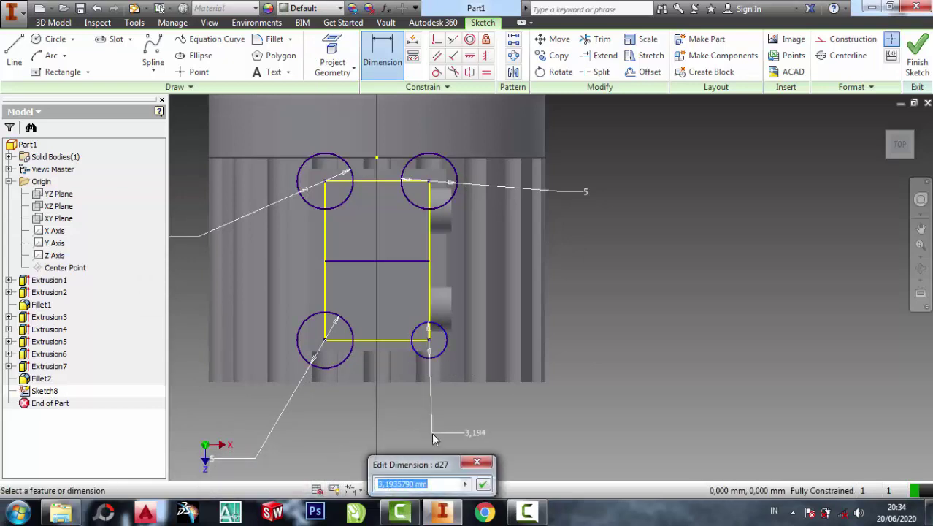
pyautogui.write('5')
pyautogui.click(484, 483)
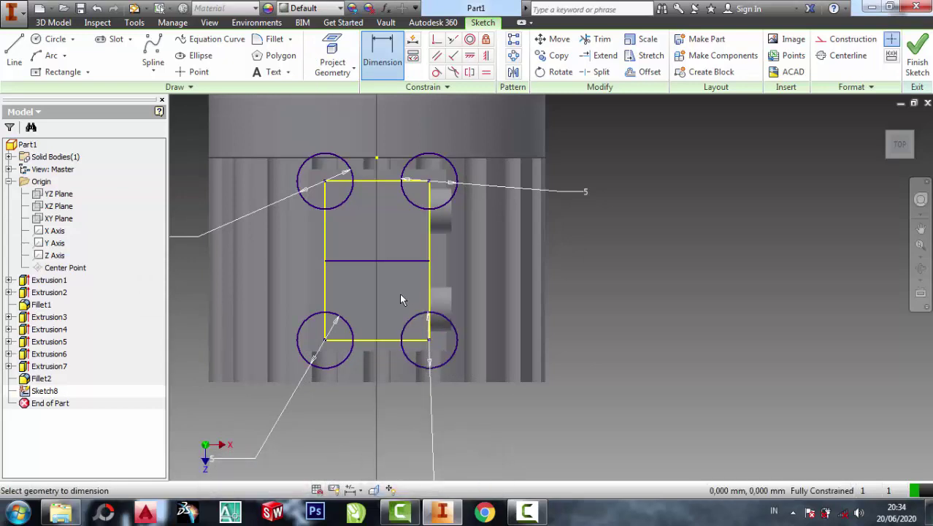
pyautogui.scroll(3, 303, 151)
# - Trim away the outer arcs of all four corner circles
pyautogui.click(597, 39)
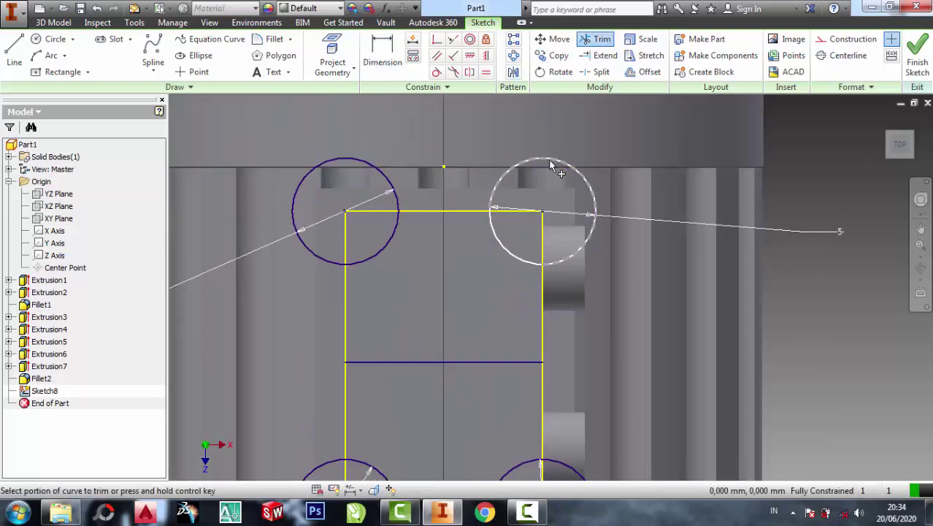
pyautogui.click(555, 165)
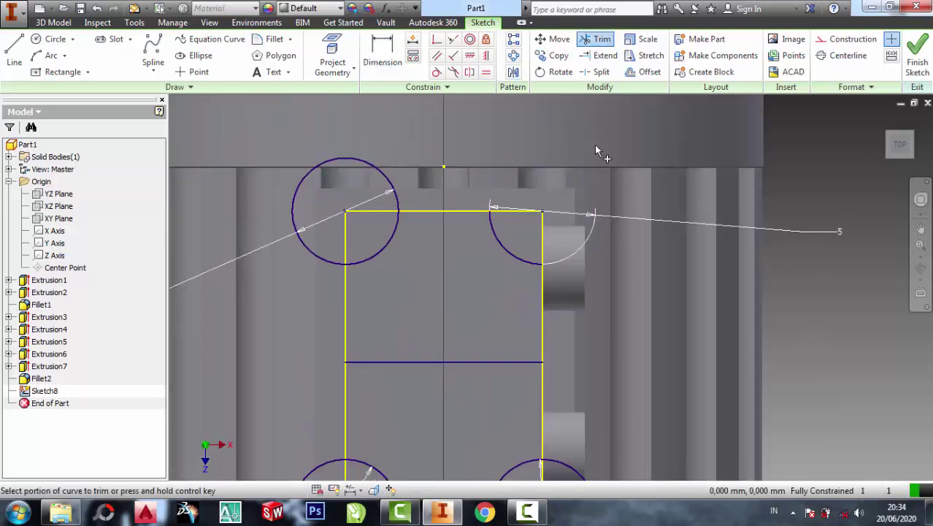
pyautogui.click(311, 165)
pyautogui.scroll(-4, 441, 305)
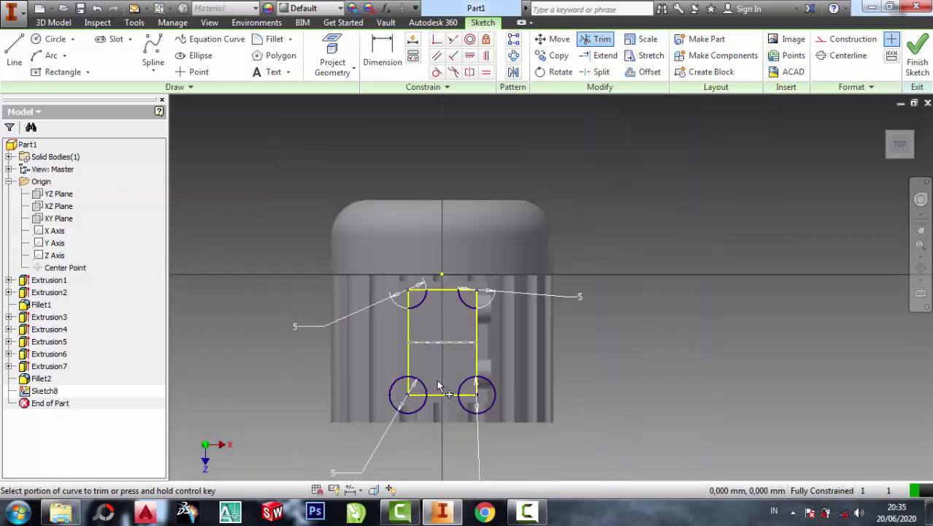
pyautogui.scroll(2, 407, 416)
pyautogui.click(408, 406)
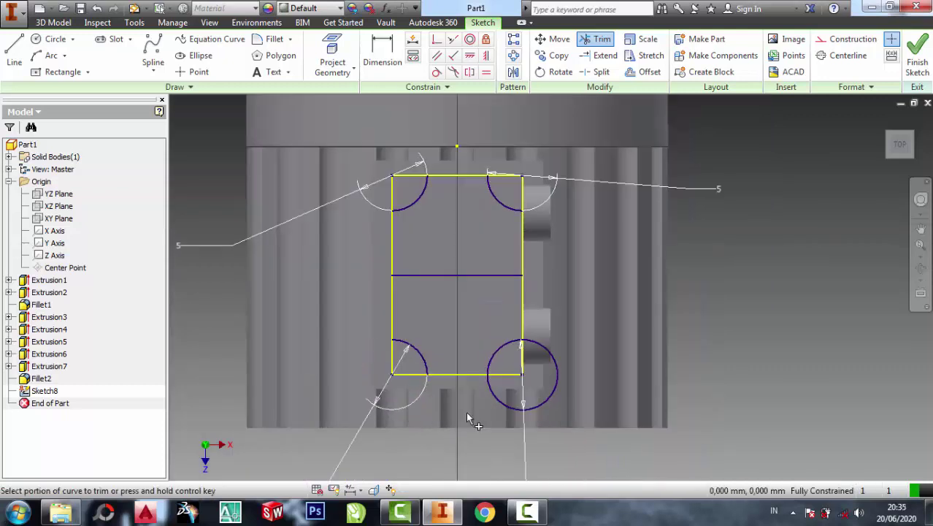
pyautogui.click(550, 400)
pyautogui.rightClick(467, 276)
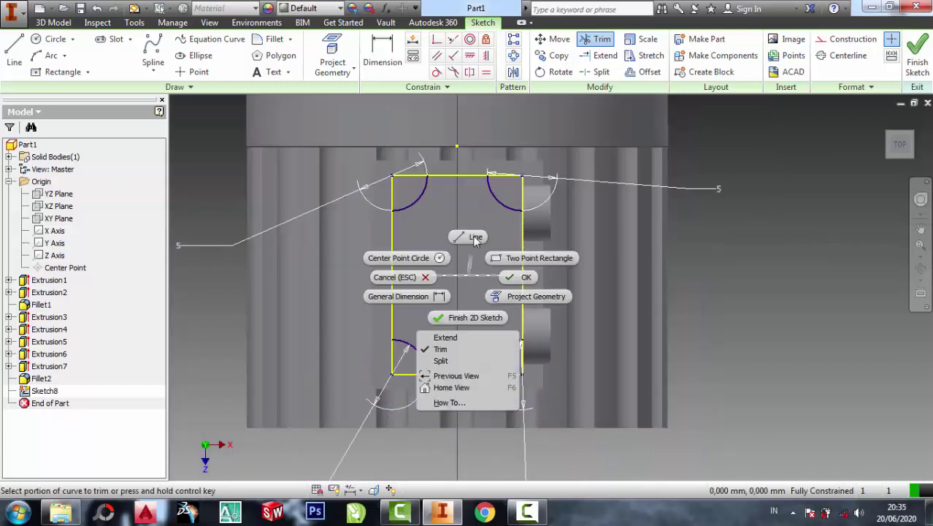
pyautogui.click(761, 274)
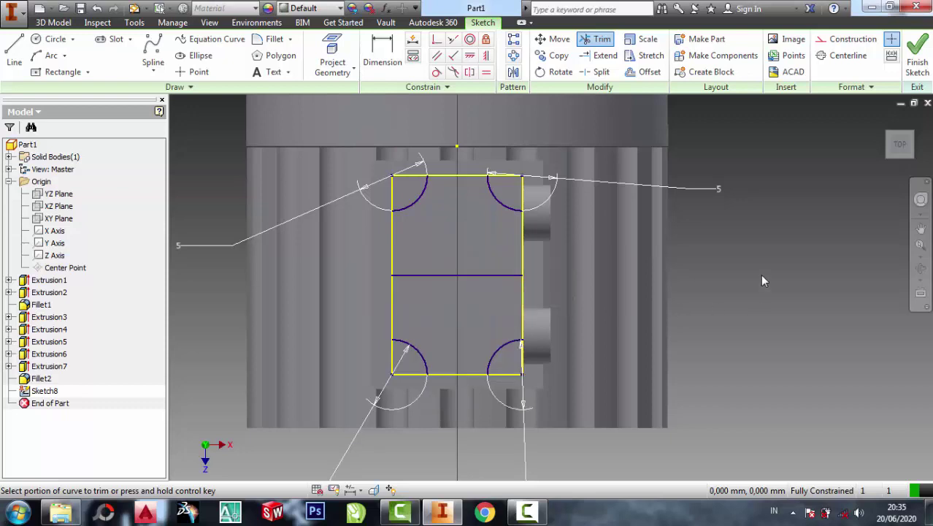
pyautogui.press('Escape')
# - Delete the middle horizontal line and finish Sketch8
pyautogui.rightClick(501, 272)
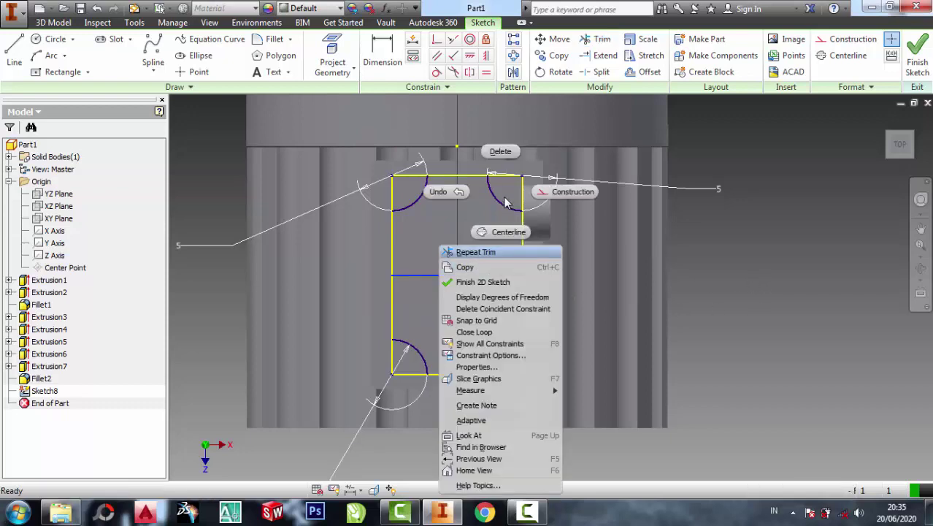
pyautogui.click(491, 152)
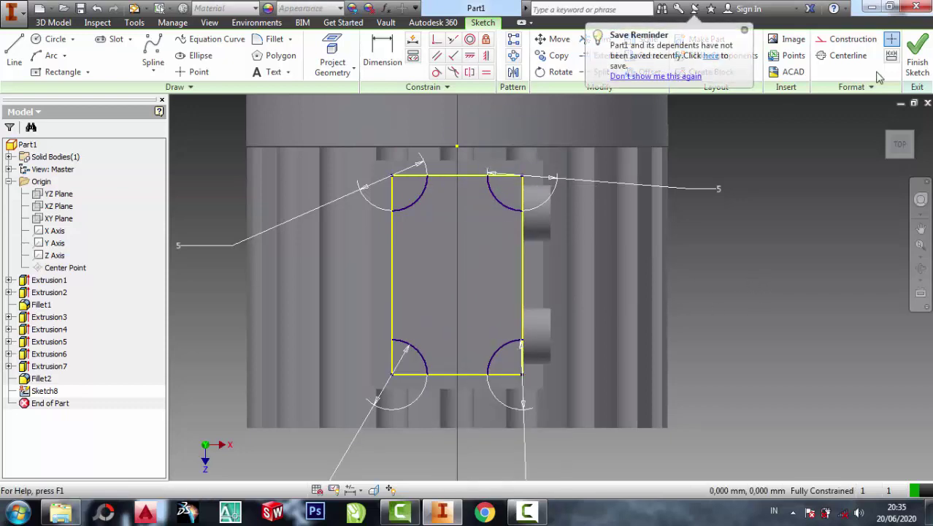
pyautogui.click(917, 58)
# - Extrude the notched rectangle profile 2 mm to create Extrusion8
pyautogui.press('e')
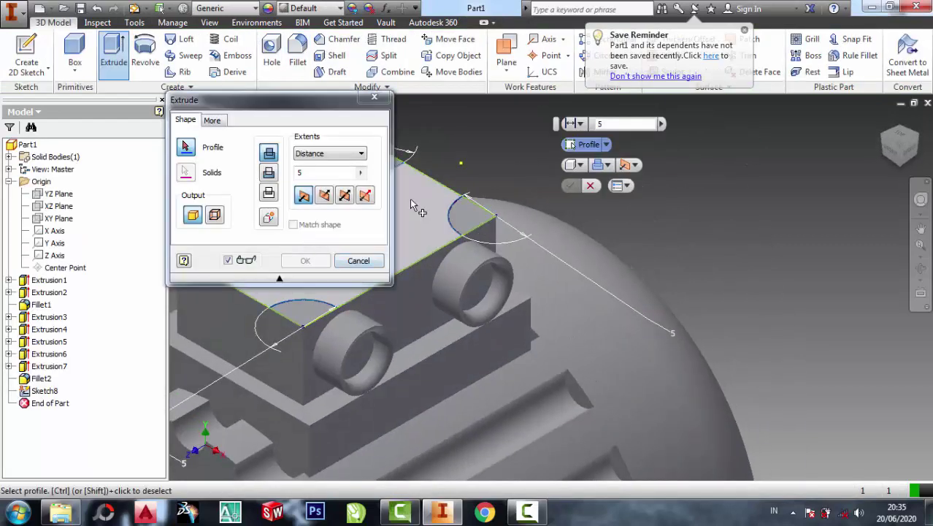
pyautogui.click(410, 198)
pyautogui.moveTo(566, 228)
pyautogui.mouseDown(button='middle')
pyautogui.moveTo(802, 307)
pyautogui.moveTo(836, 330)
pyautogui.mouseUp(button='middle')
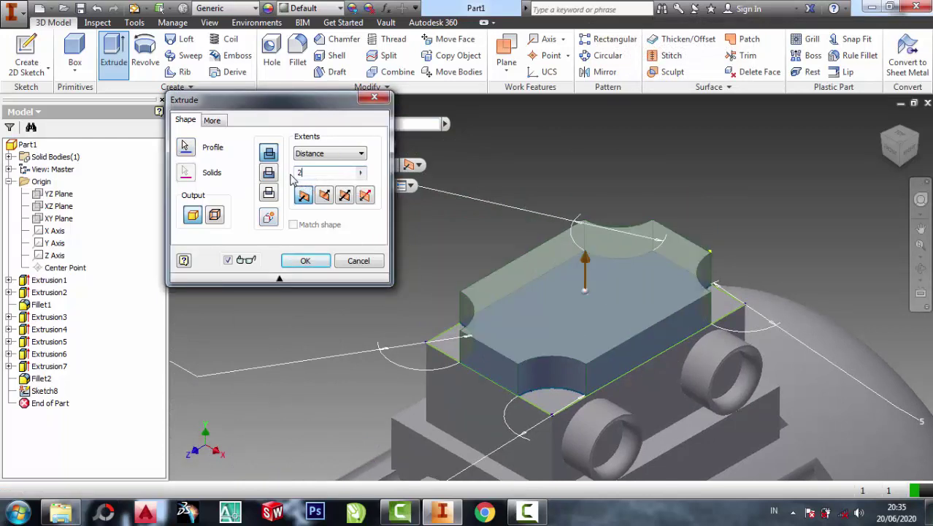
pyautogui.click(305, 260)
pyautogui.keyDown('shift'); pyautogui.moveTo(735, 406); pyautogui.dragTo(680, 448, button='middle'); pyautogui.keyUp('shift')
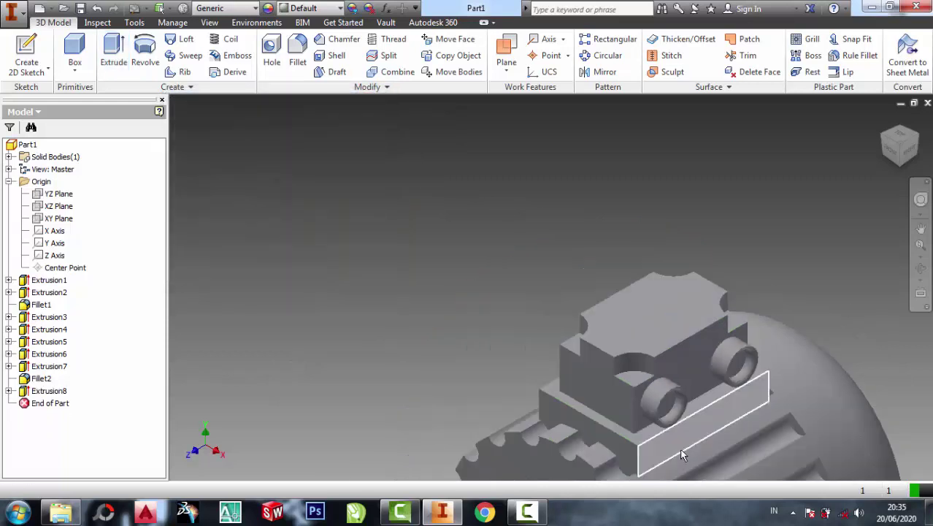
# - Zoom around the model, then select the cylinder housing's grooved end face
pyautogui.scroll(5, 684, 449)
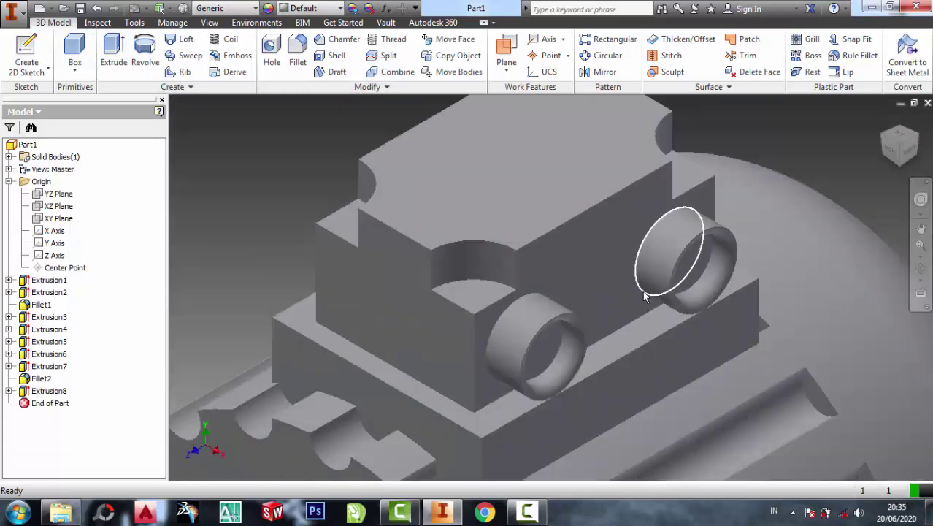
pyautogui.scroll(-5, 642, 290)
pyautogui.scroll(4, 785, 418)
pyautogui.scroll(-3, 688, 336)
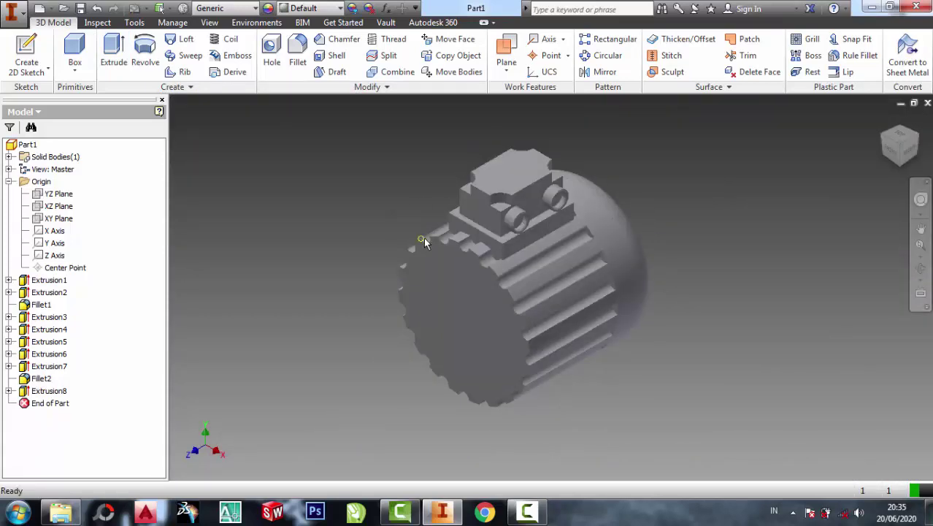
pyautogui.scroll(4, 603, 95)
pyautogui.scroll(2, 569, 105)
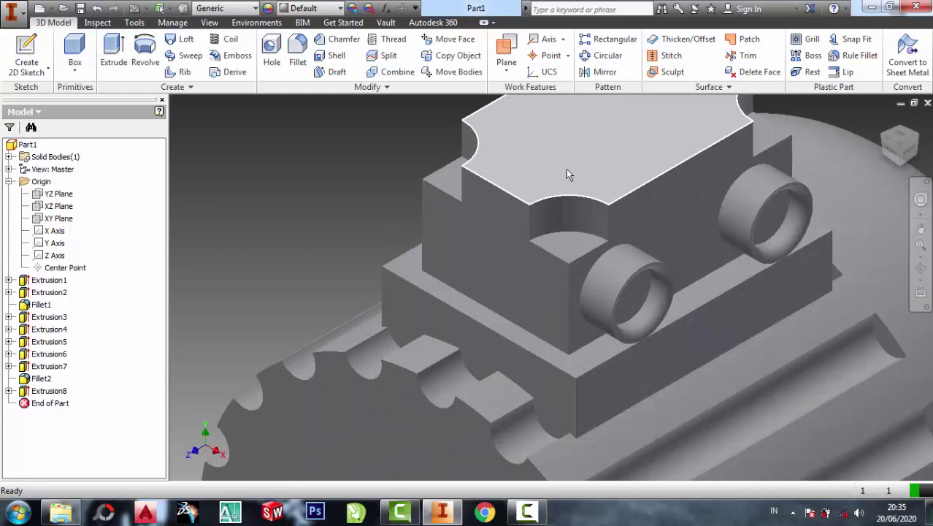
pyautogui.scroll(-3, 559, 146)
pyautogui.scroll(-2, 544, 109)
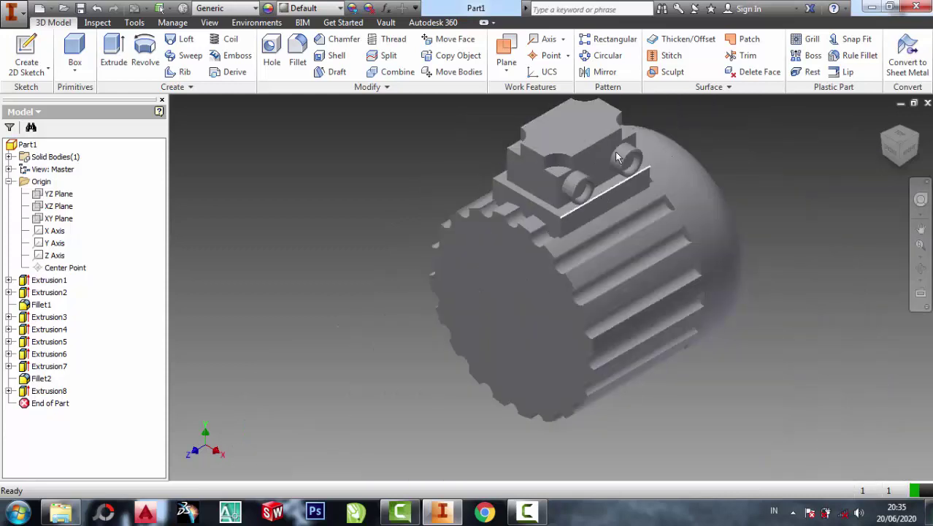
pyautogui.click(527, 260)
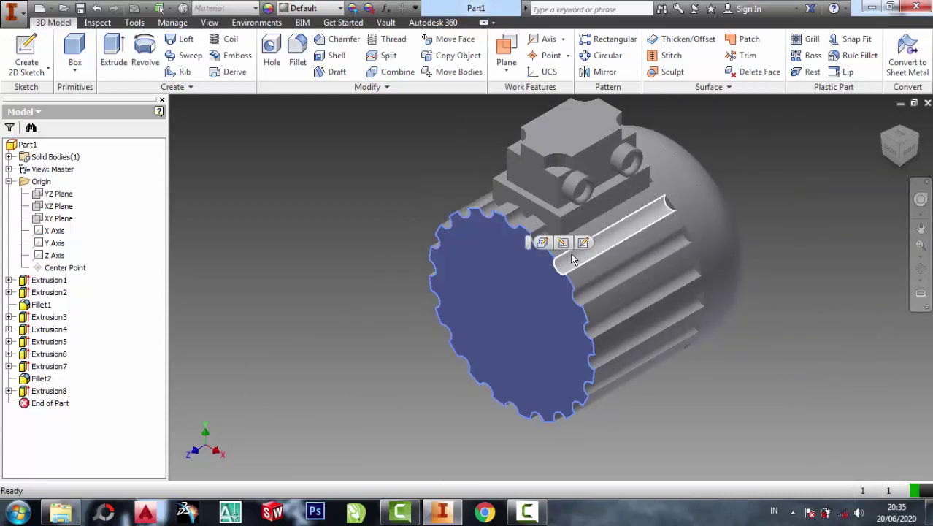
# - On the end face, sketch an origin-centred circle reaching the top groove bottom (about 27.6 mm diameter), then finish
pyautogui.press('s')
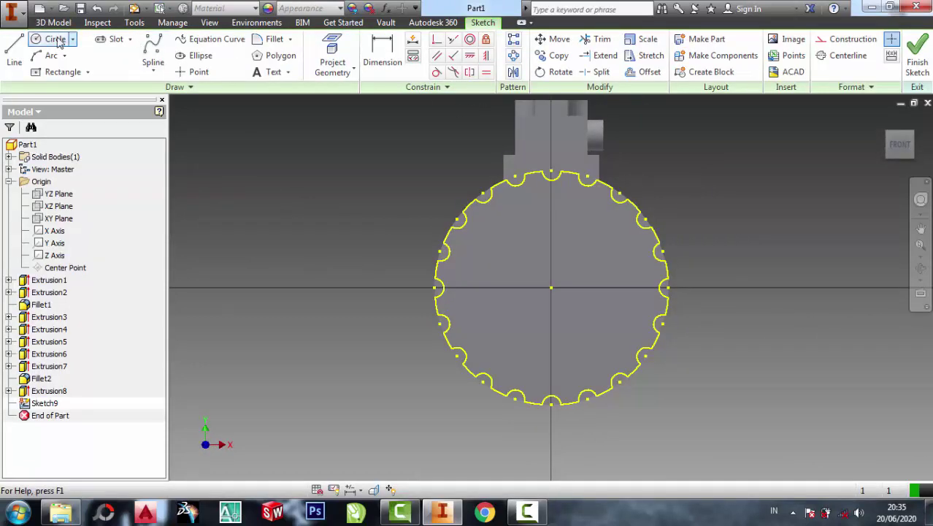
pyautogui.click(551, 287)
pyautogui.scroll(5, 558, 188)
pyautogui.scroll(-5, 548, 186)
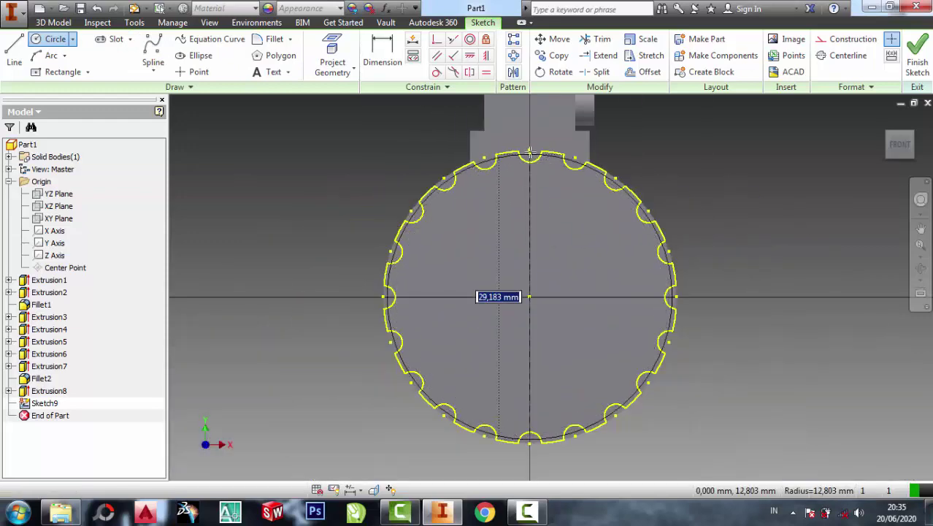
pyautogui.scroll(5, 530, 183)
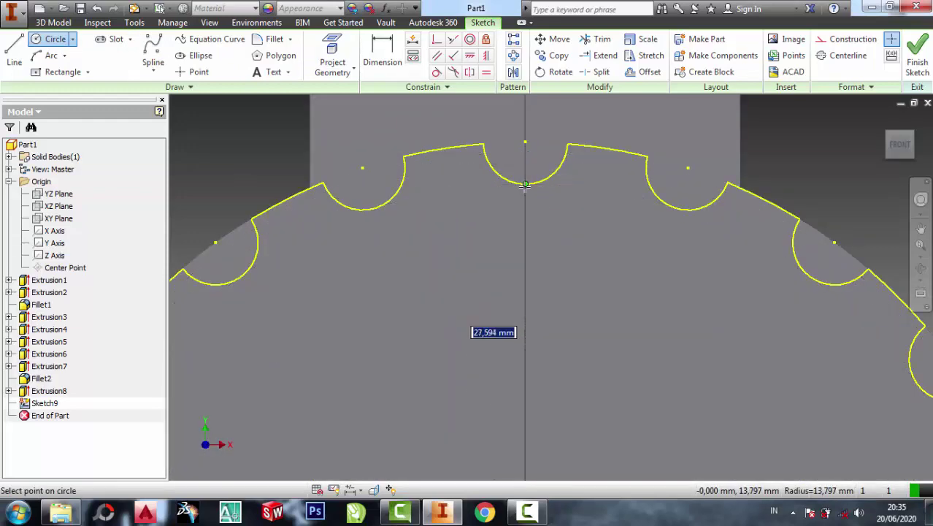
pyautogui.click(525, 186)
pyautogui.click(913, 58)
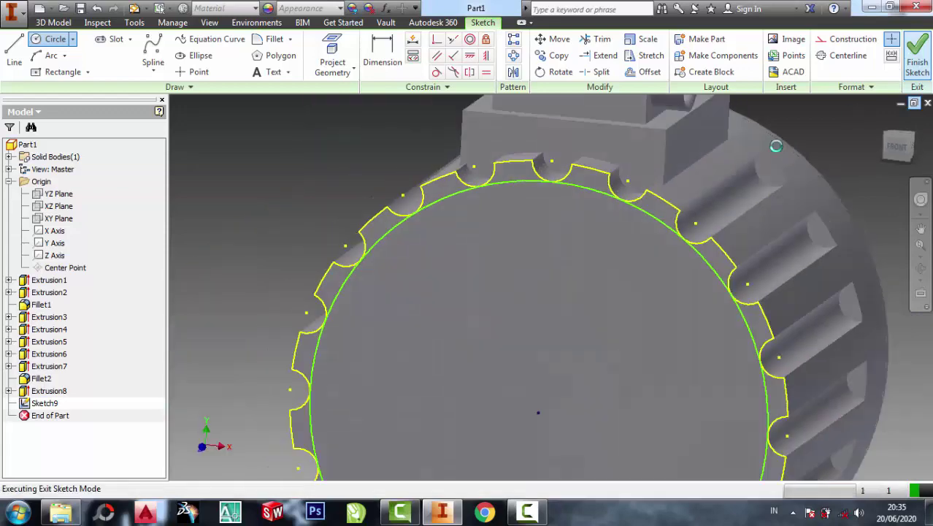
# - Extrude Sketch9's circle 1 mm as a thin disc on the end face
pyautogui.click(114, 59)
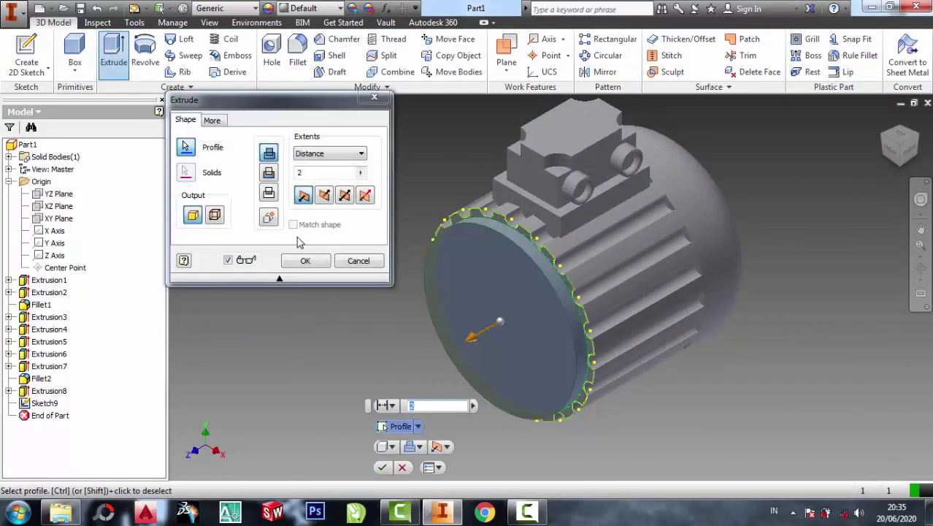
pyautogui.click(306, 175)
pyautogui.write('1')
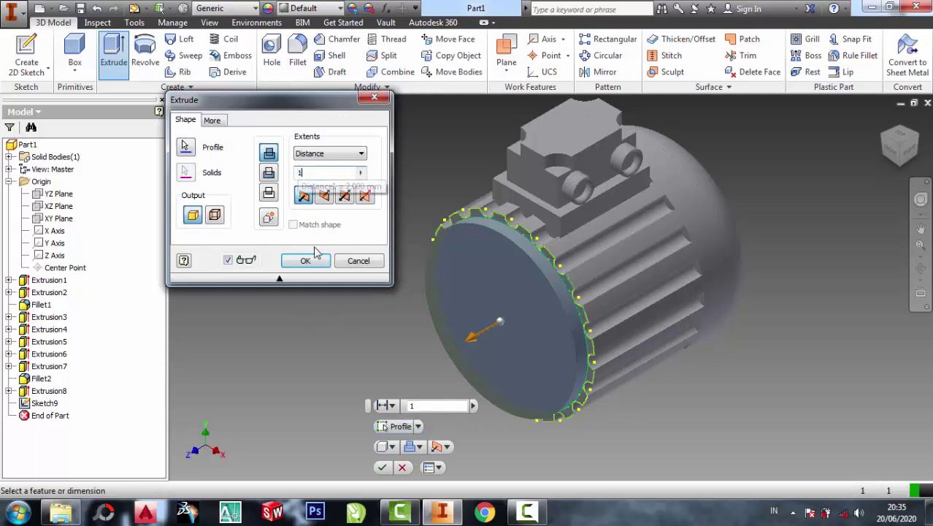
pyautogui.click(305, 261)
pyautogui.scroll(5, 534, 253)
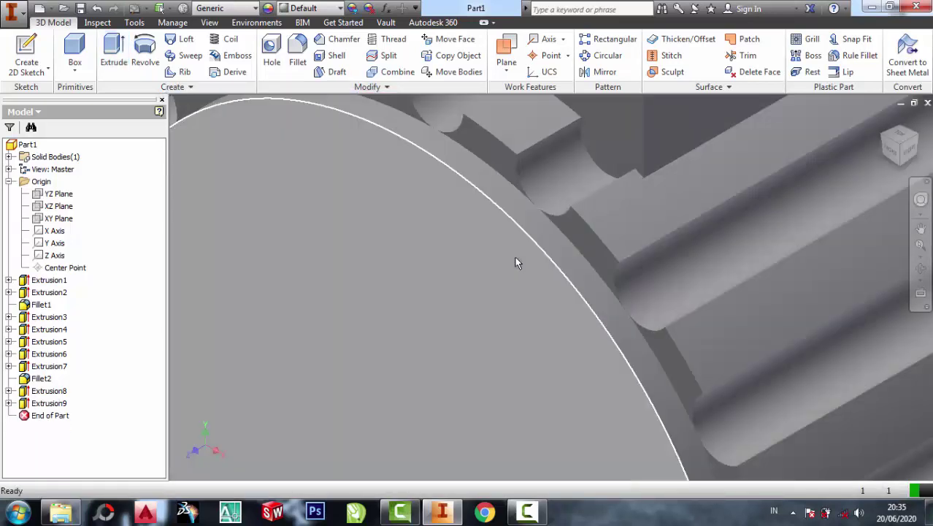
pyautogui.scroll(-2, 515, 257)
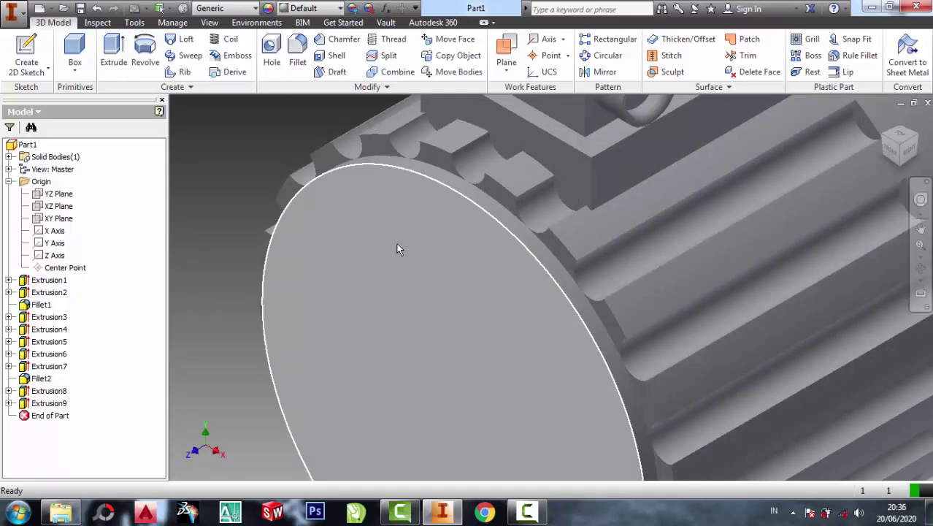
pyautogui.click(455, 231)
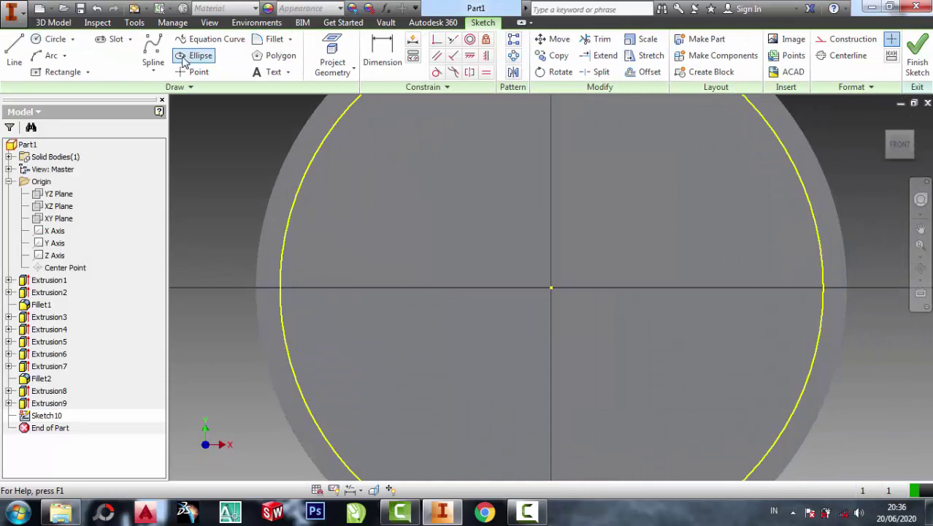
pyautogui.click(47, 40)
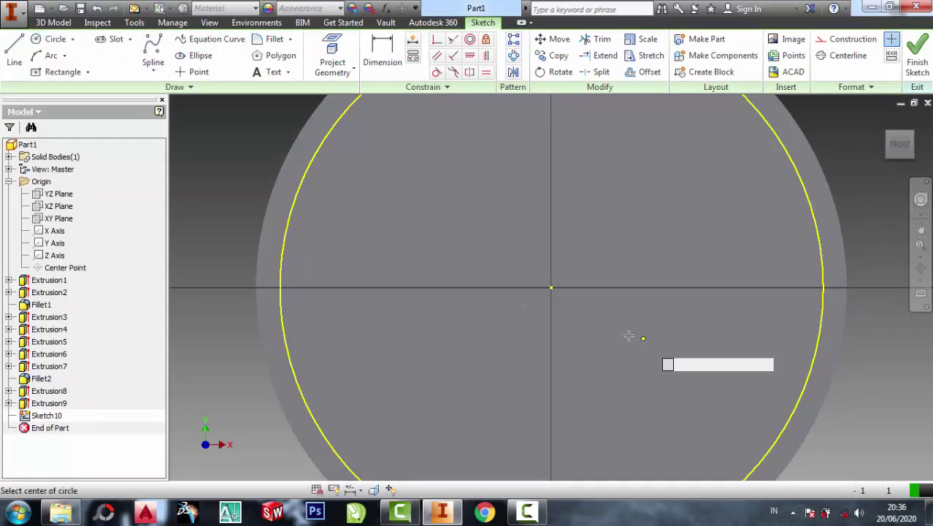
pyautogui.click(551, 287)
pyautogui.scroll(-2, 551, 287)
pyautogui.scroll(3, 551, 287)
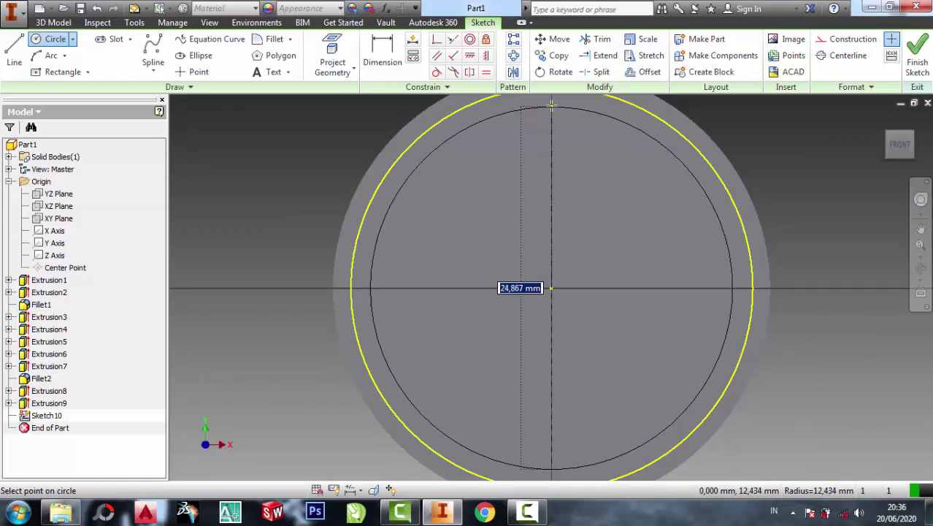
pyautogui.moveTo(551, 106); pyautogui.dragTo(553, 138, button='middle')
pyautogui.click(552, 139)
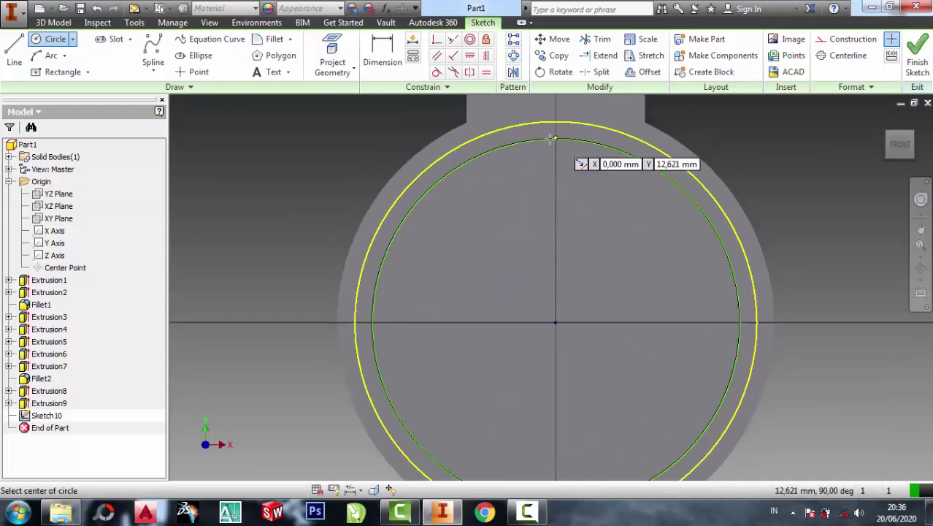
pyautogui.click(384, 57)
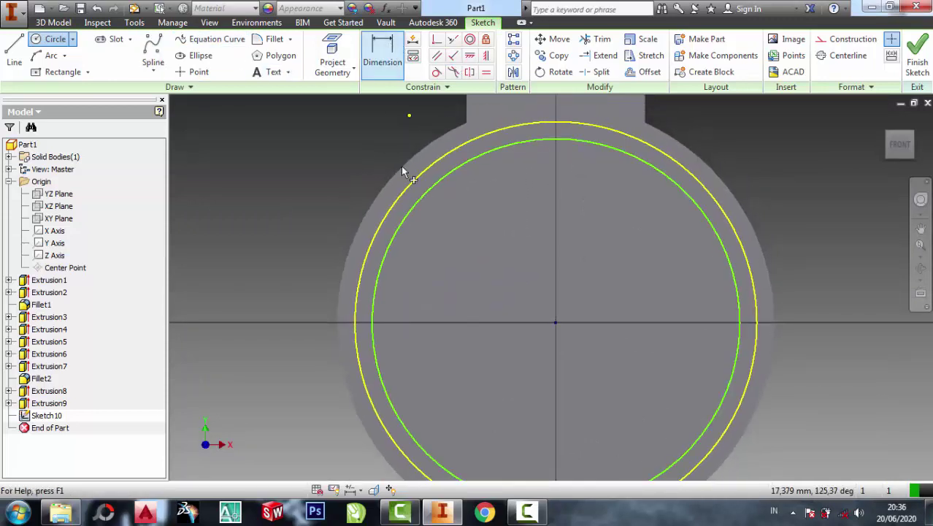
pyautogui.click(408, 207)
pyautogui.click(308, 184)
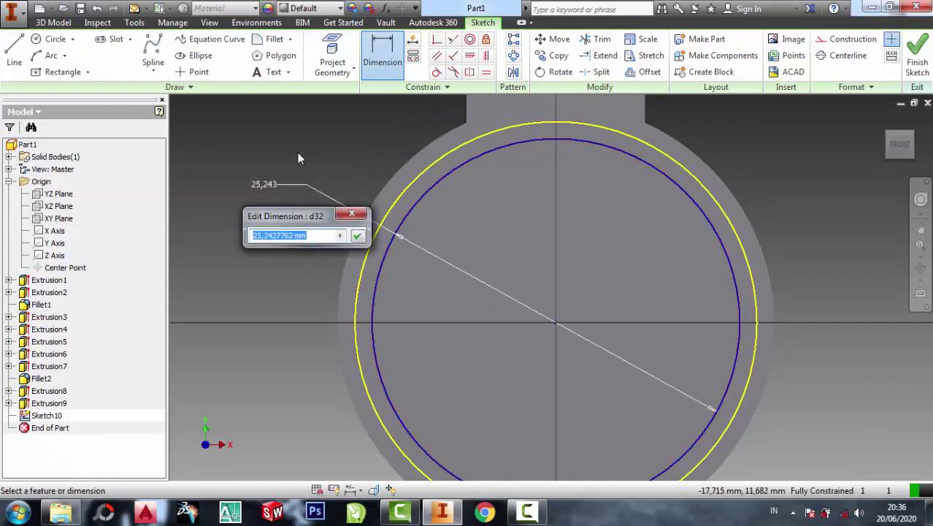
pyautogui.write('25')
pyautogui.click(358, 237)
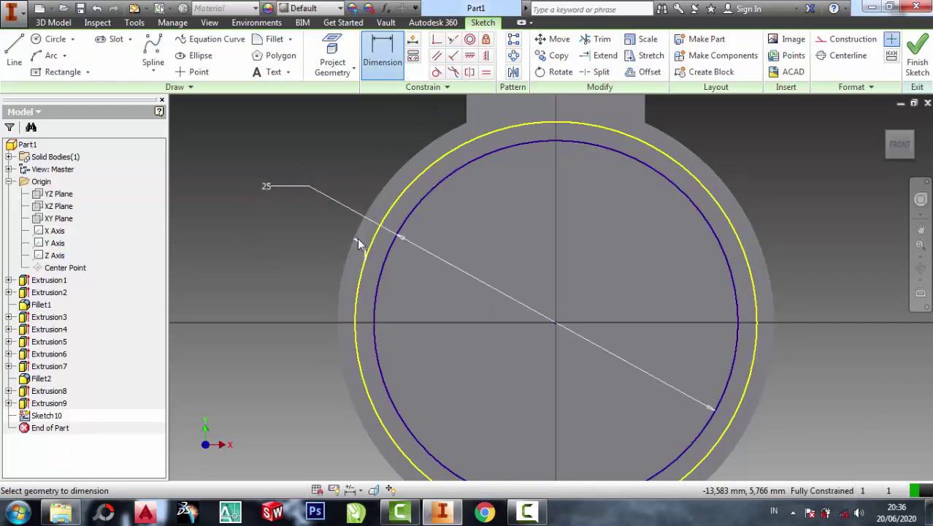
pyautogui.click(16, 44)
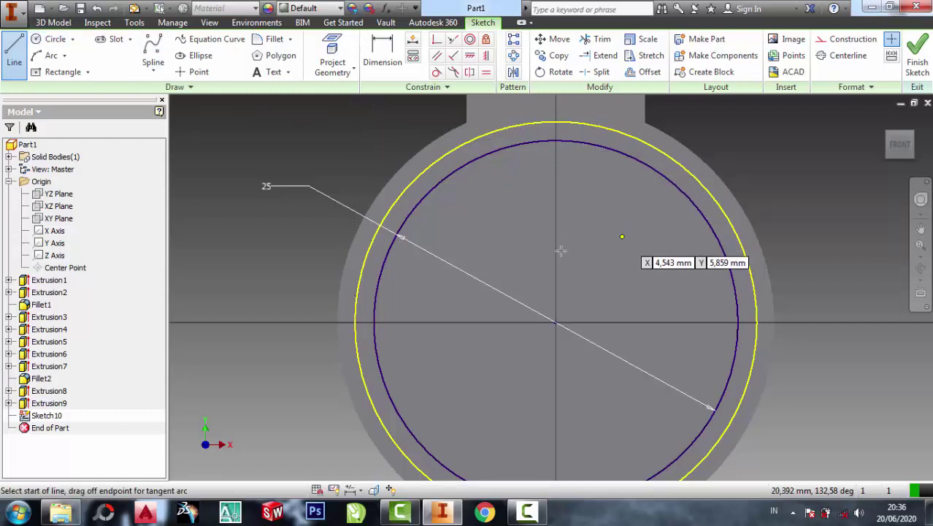
pyautogui.click(555, 139)
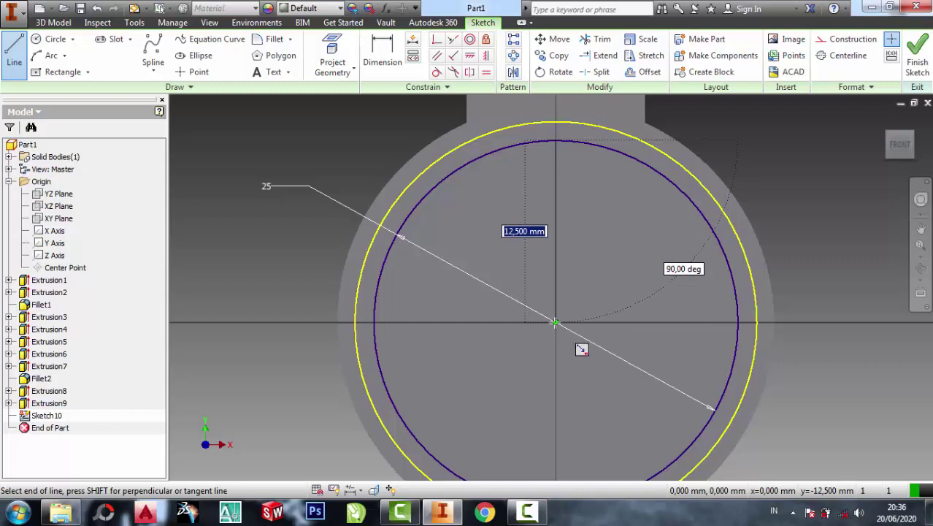
# - Draw slot lines from the circle's top down to the centre, a short horizontal segment, and back up
pyautogui.press('Escape')
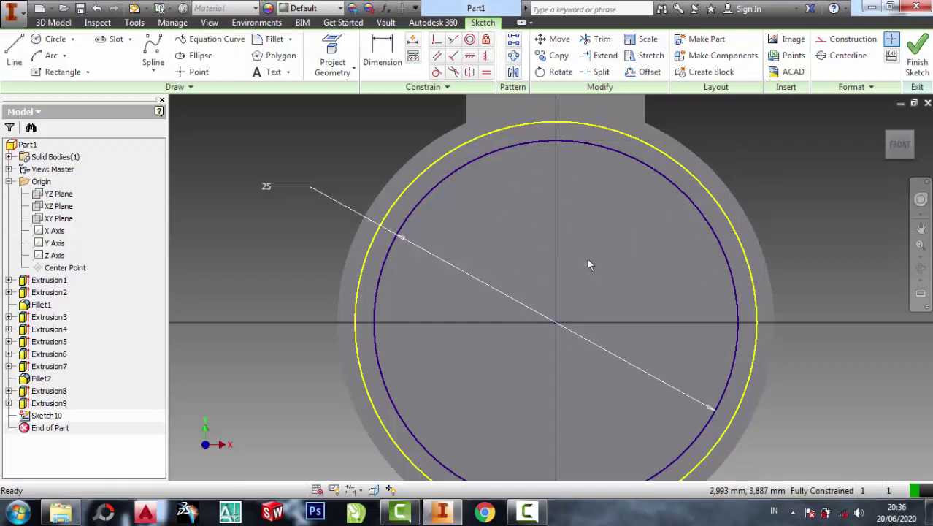
pyautogui.click(14, 51)
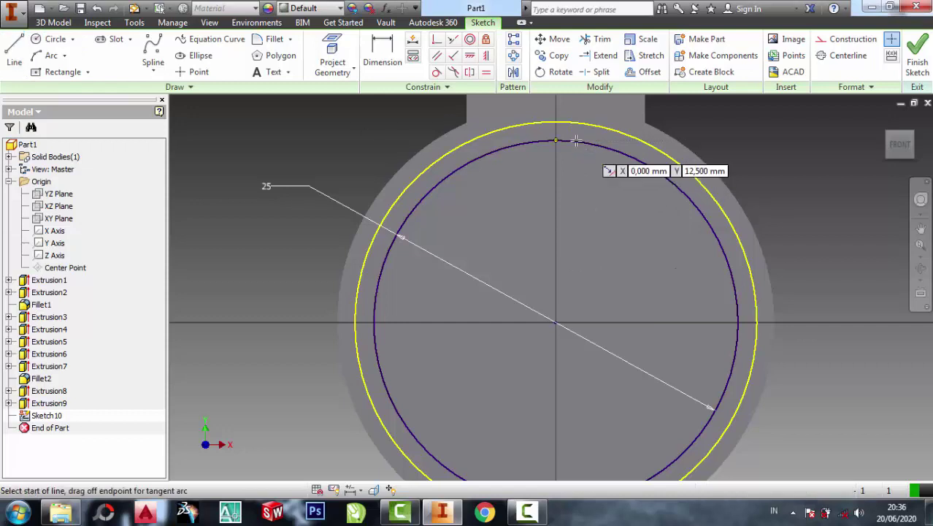
pyautogui.click(567, 140)
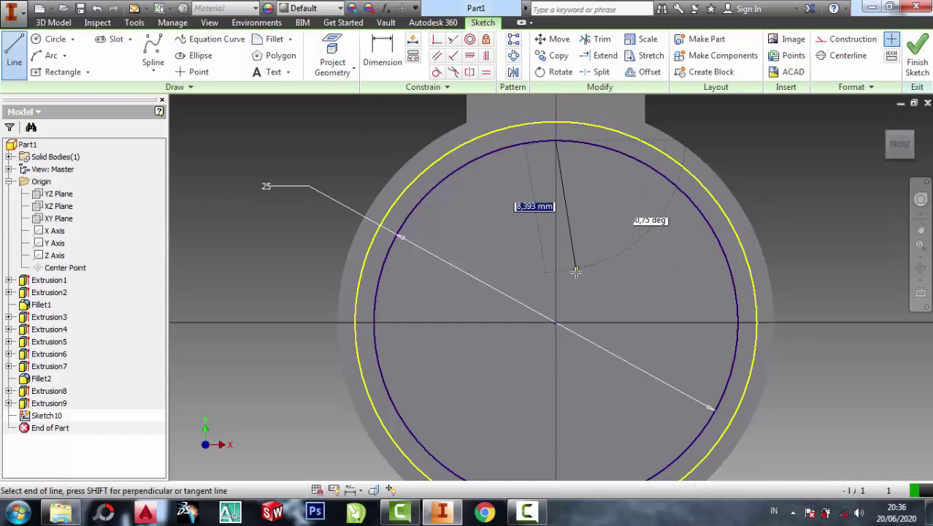
pyautogui.click(589, 337)
pyautogui.click(590, 322)
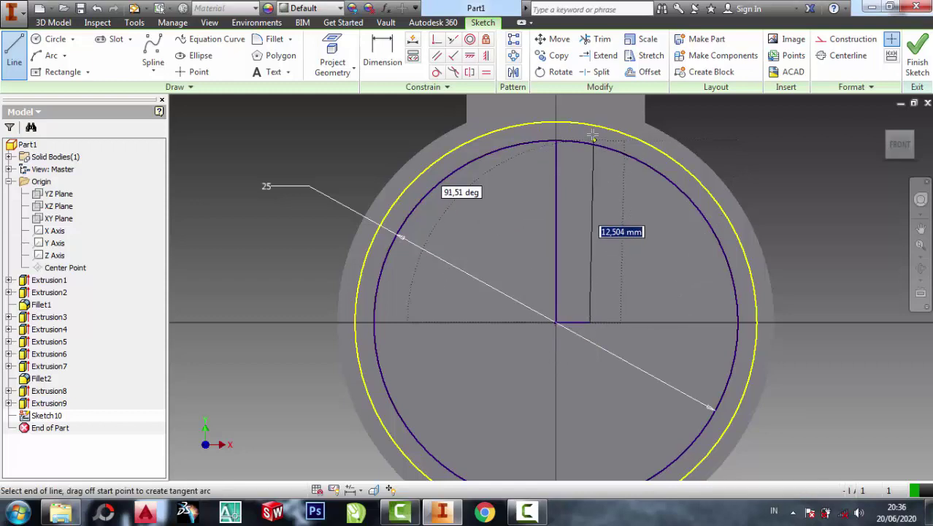
pyautogui.click(592, 135)
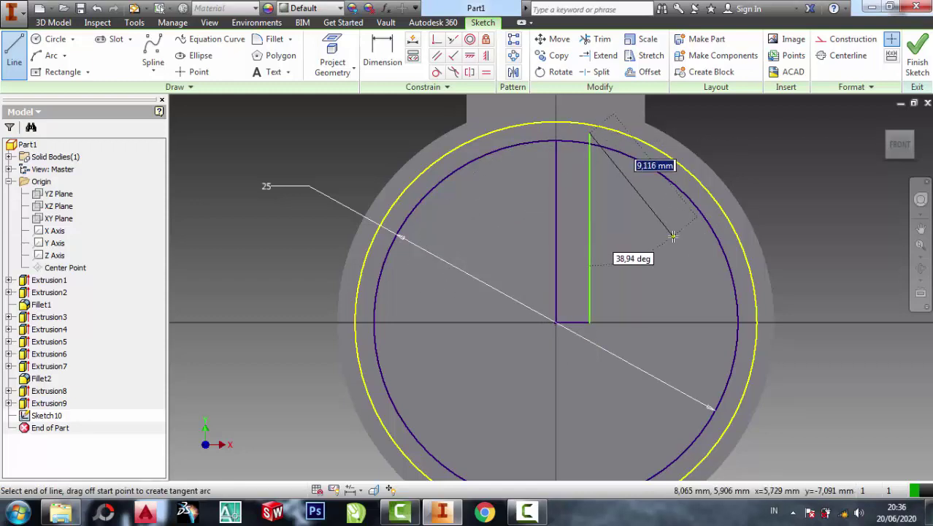
pyautogui.press('Escape')
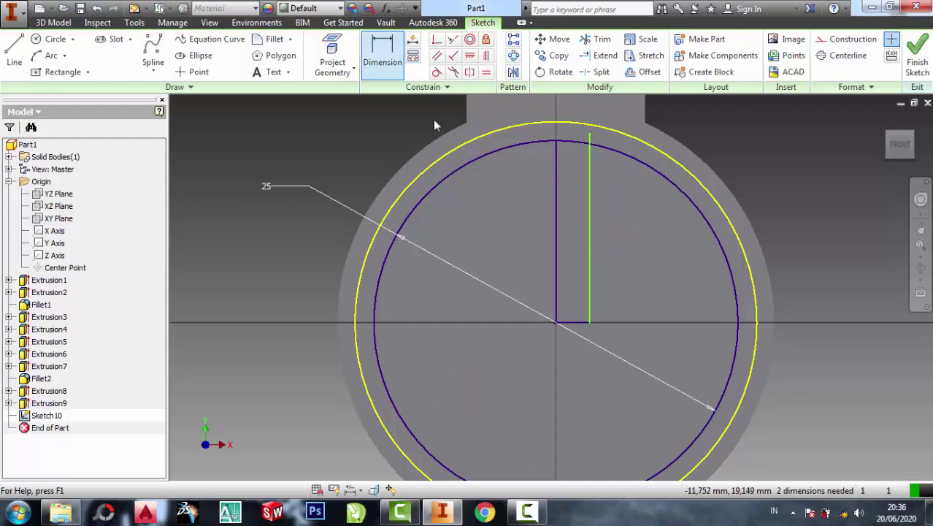
# - Dimension the slot's short horizontal segment to a 1 mm width
pyautogui.click(387, 51)
pyautogui.click(582, 328)
pyautogui.click(576, 383)
pyautogui.write('1')
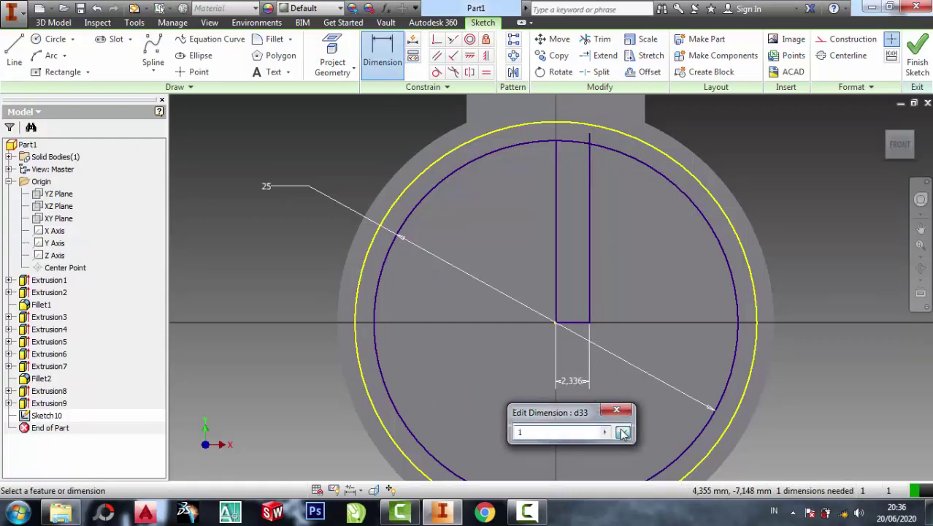
pyautogui.click(622, 433)
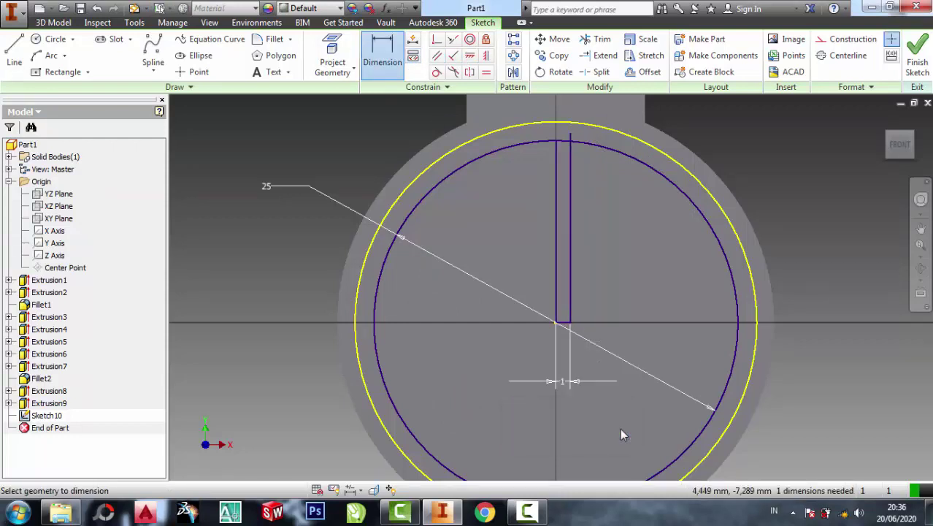
pyautogui.click(515, 72)
# - Mirror the slot's right line across the vertical centreline
pyautogui.click(571, 195)
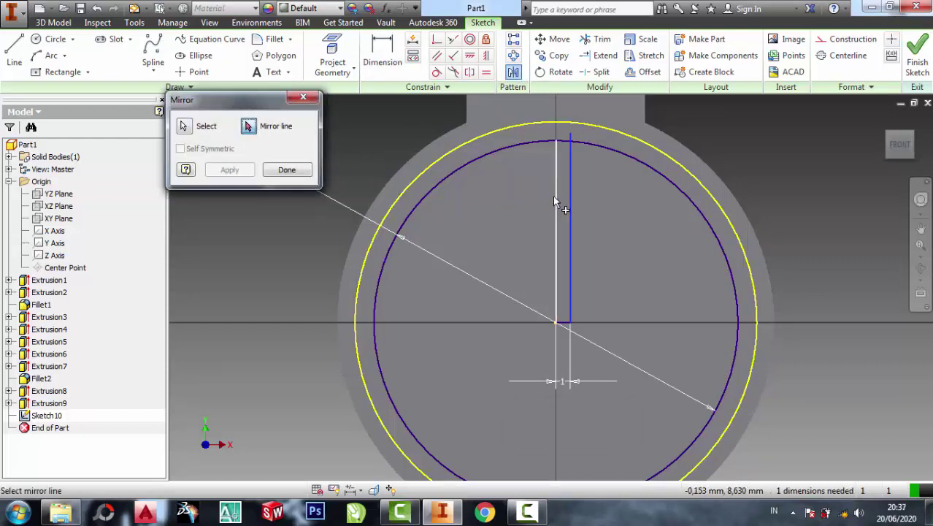
pyautogui.click(553, 195)
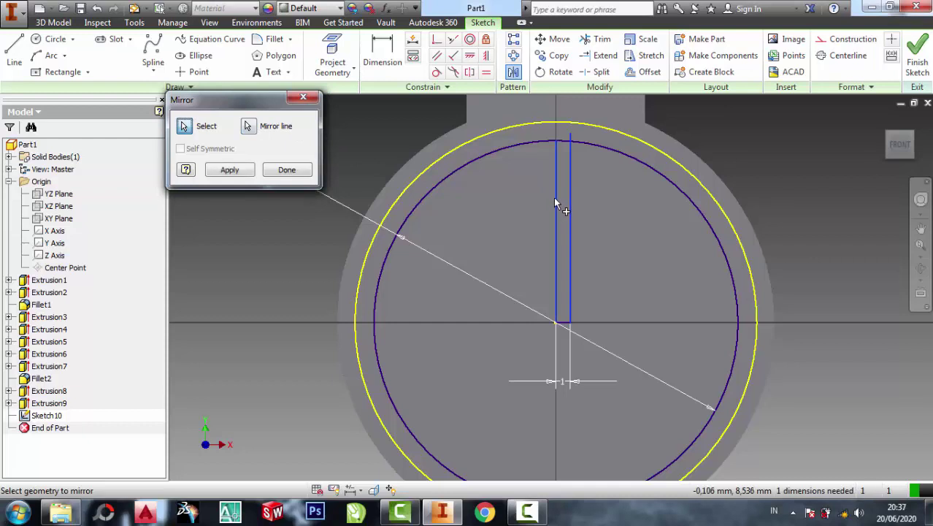
pyautogui.click(230, 172)
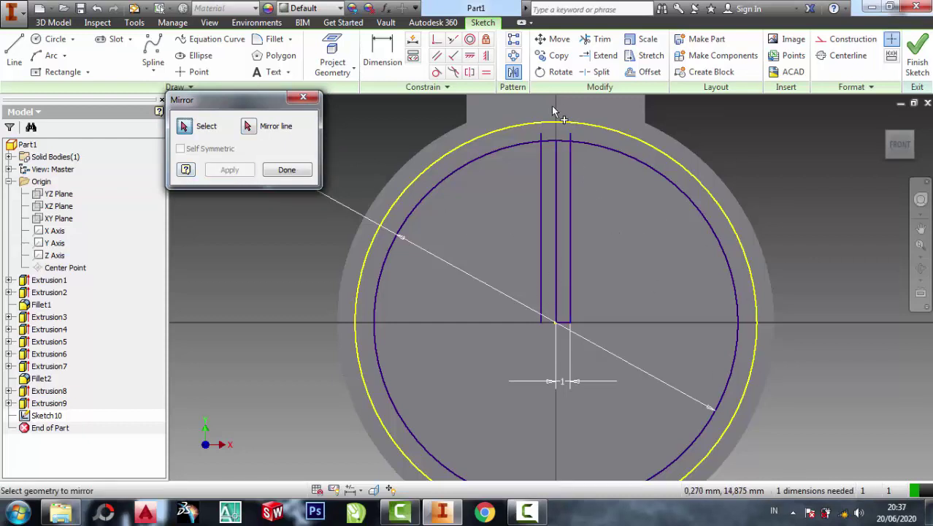
pyautogui.scroll(-2, 552, 111)
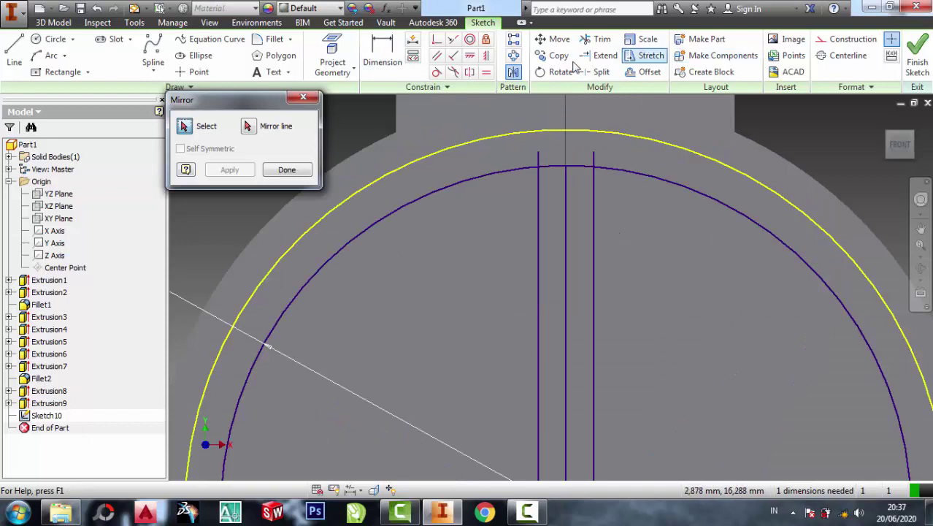
pyautogui.click(601, 41)
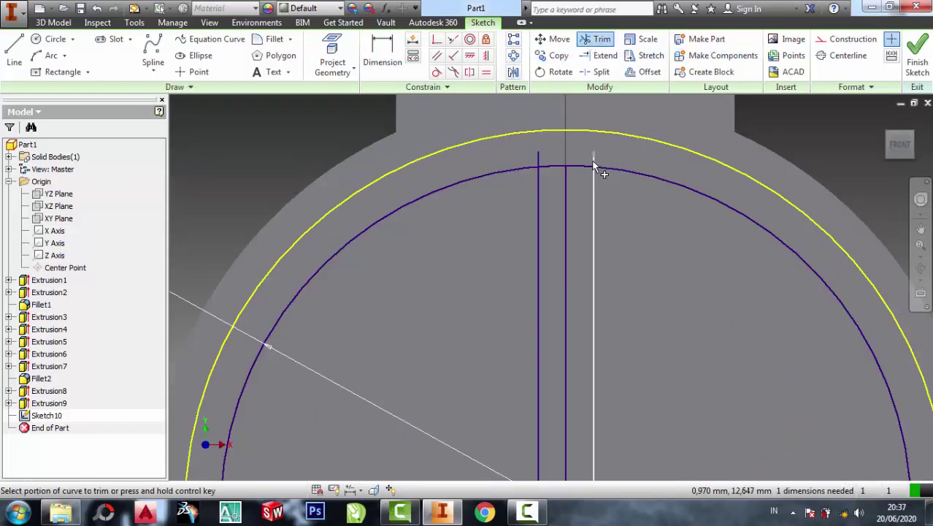
# - Trim the two slot line ends protruding above the circle's arc
pyautogui.click(593, 161)
pyautogui.click(538, 157)
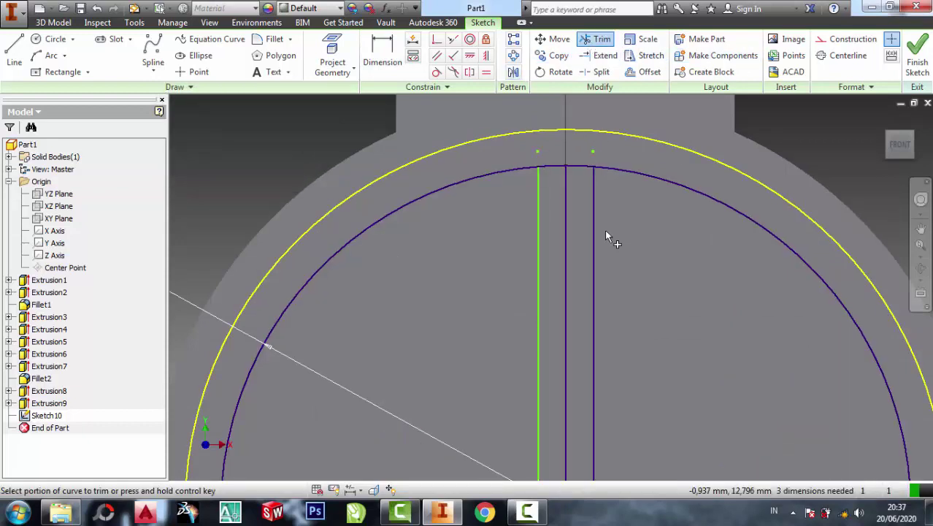
pyautogui.scroll(2, 606, 231)
pyautogui.scroll(2, 618, 286)
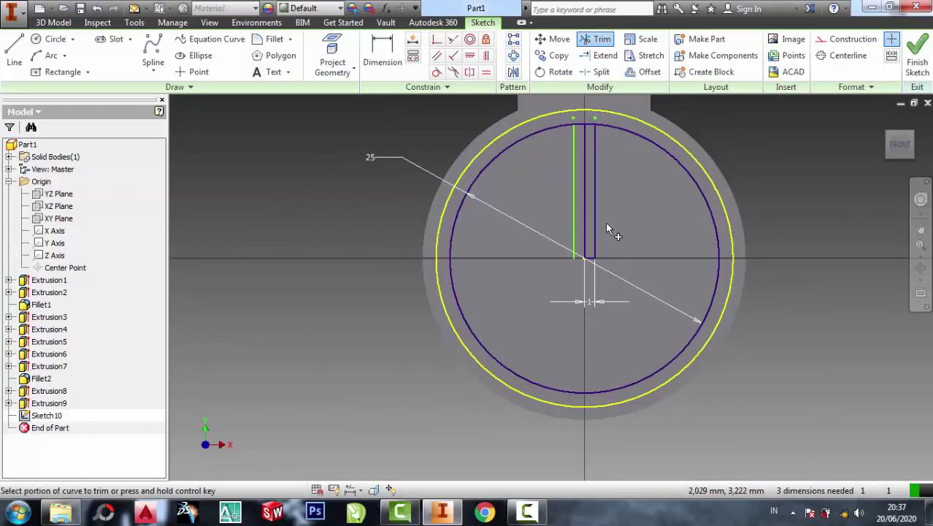
pyautogui.scroll(-3, 593, 353)
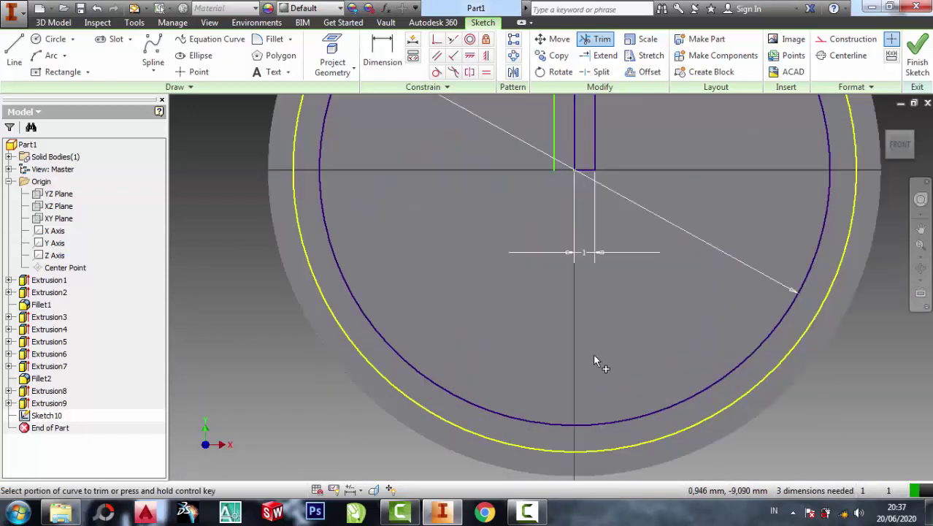
pyautogui.scroll(1, 593, 158)
pyautogui.scroll(-2, 593, 152)
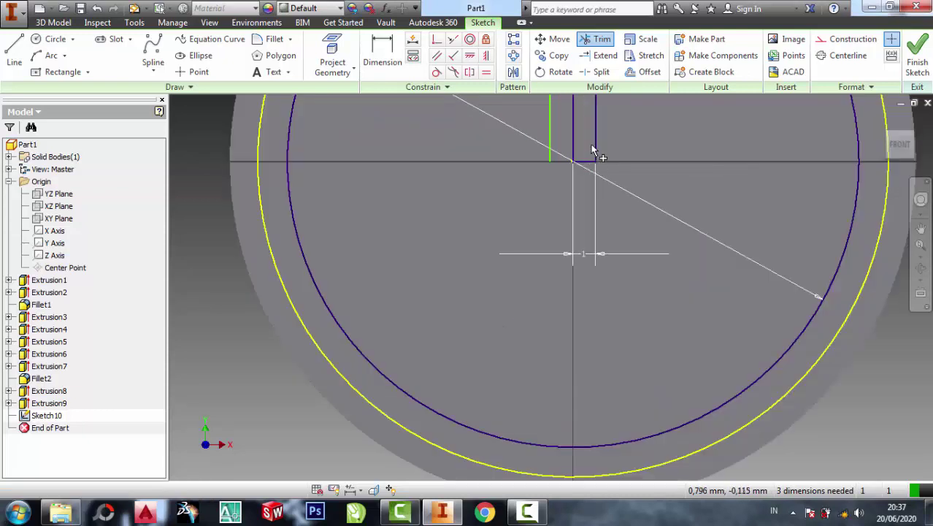
# - Begin a vertical line from the slot's base downward toward the circle's bottom
pyautogui.click(13, 51)
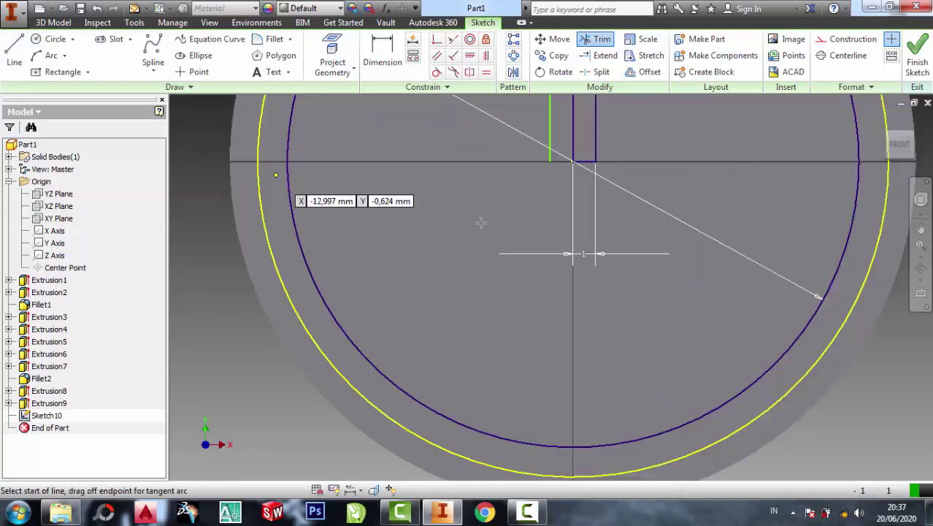
pyautogui.click(596, 161)
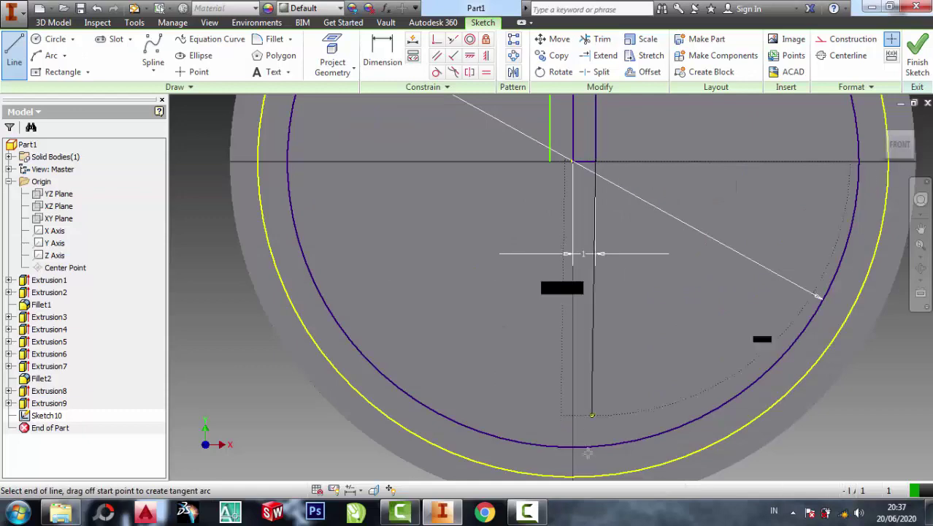
pyautogui.scroll(2, 603, 405)
pyautogui.scroll(-2, 607, 412)
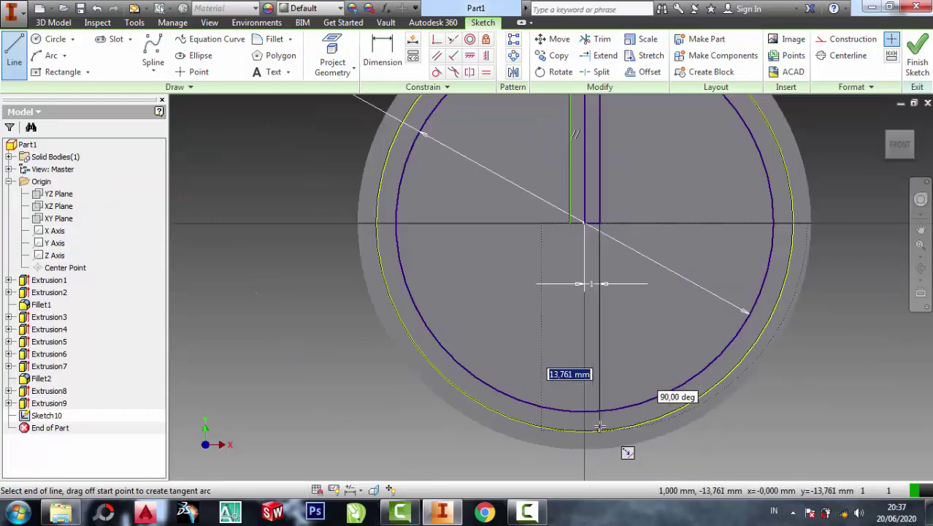
pyautogui.scroll(2, 599, 422)
pyautogui.scroll(-5, 599, 409)
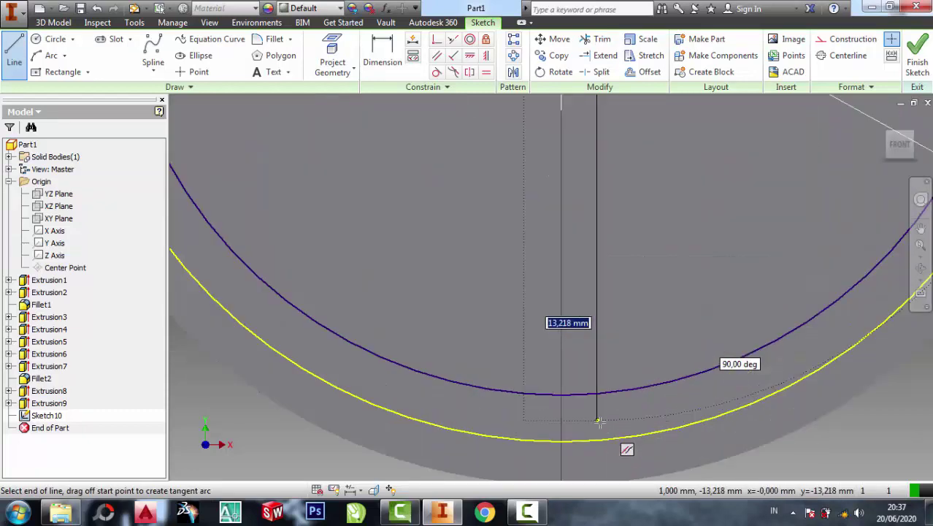
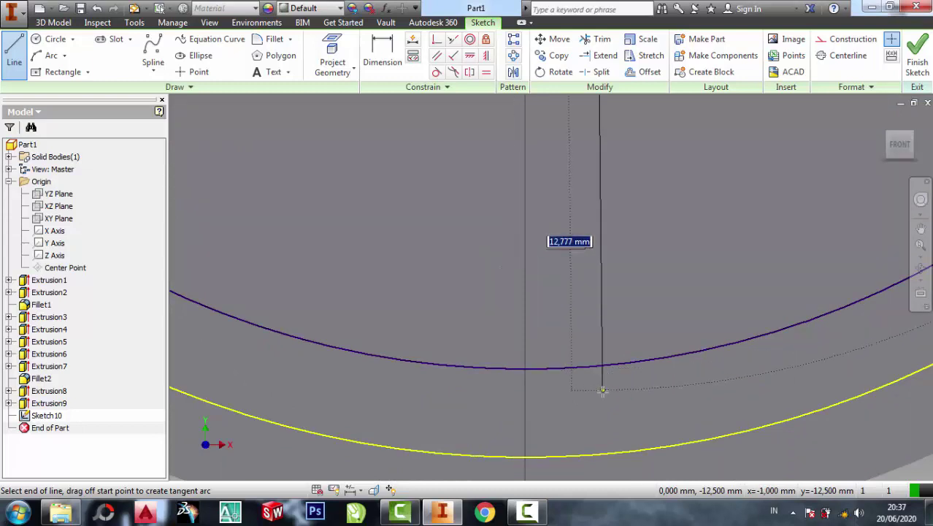
# - Complete the first vertical line at the circle
pyautogui.click(590, 435)
pyautogui.scroll(1, 557, 340)
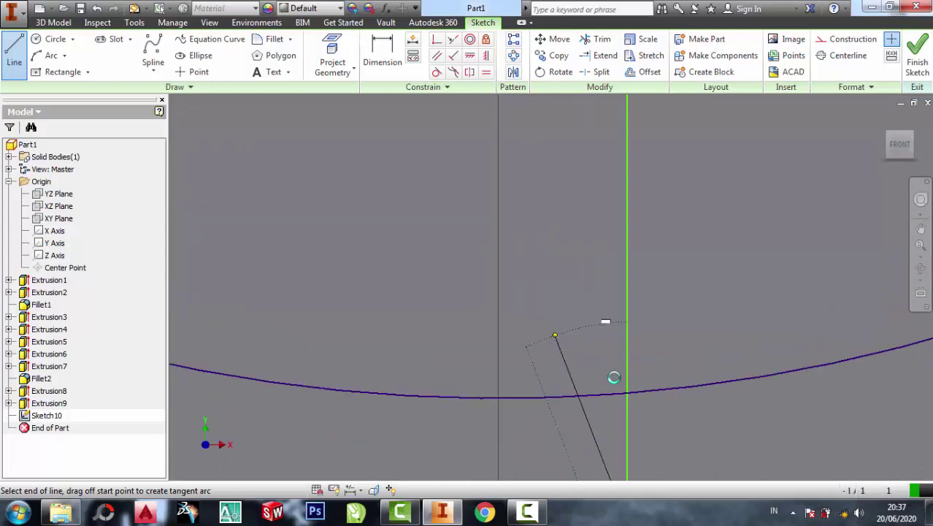
pyautogui.scroll(5, 656, 413)
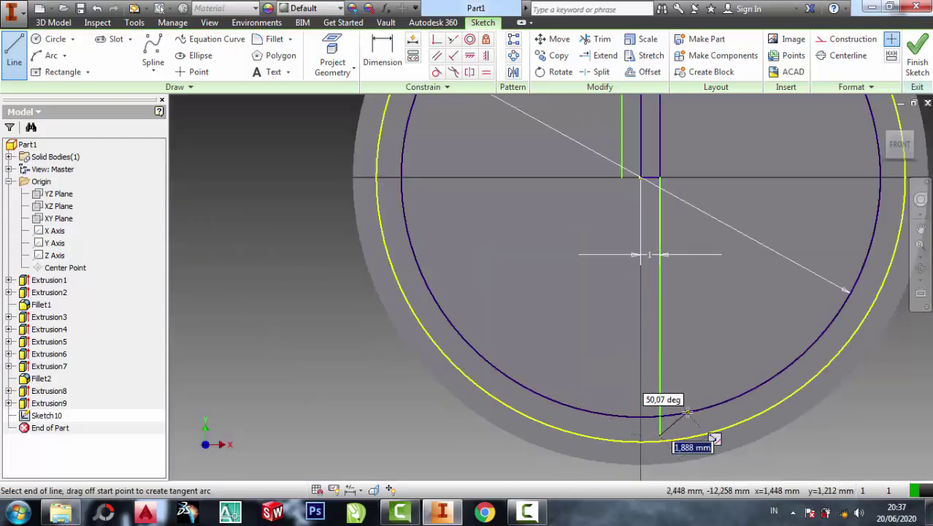
pyautogui.press('Escape')
# - Draw a second vertical line from the horizontal axis down to the outer circle
pyautogui.click(14, 51)
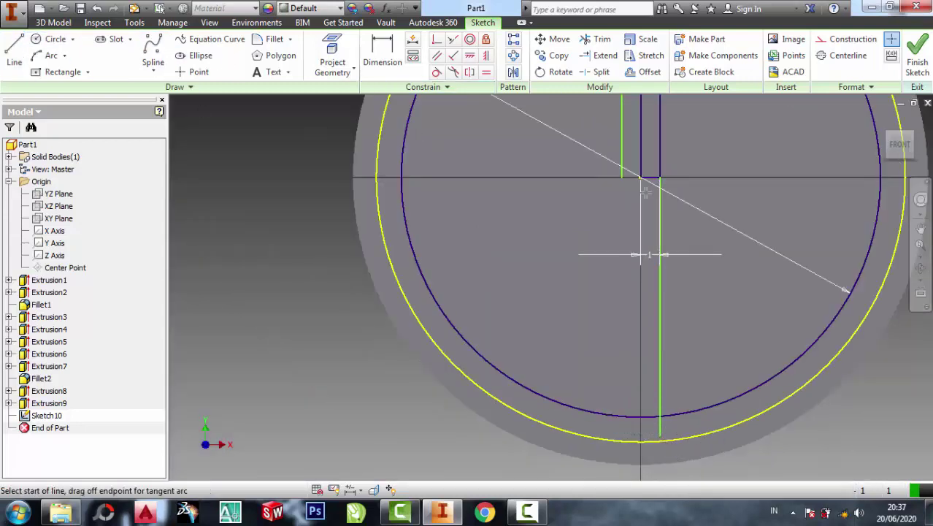
pyautogui.click(621, 175)
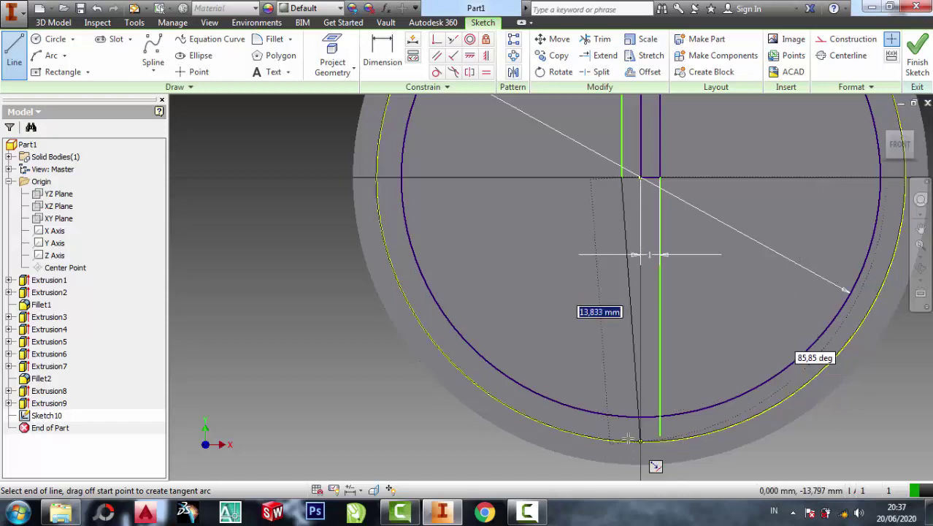
pyautogui.click(621, 435)
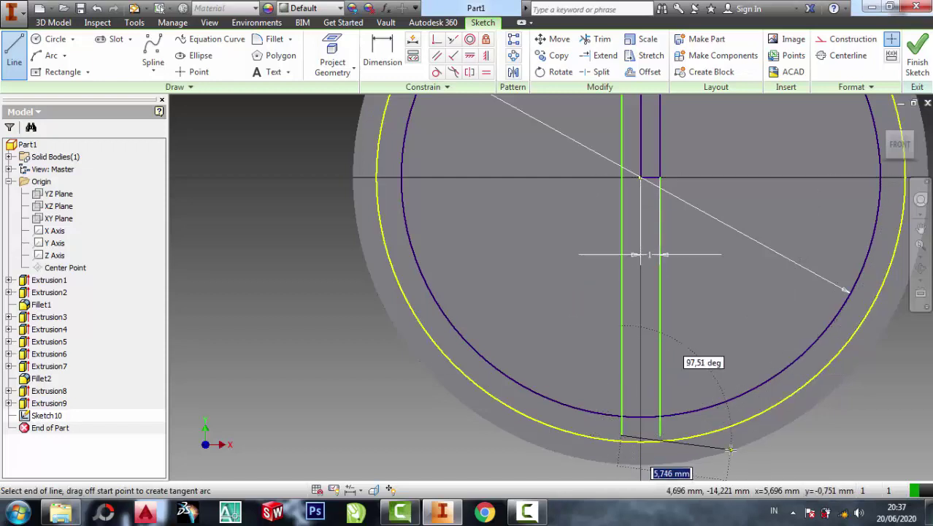
pyautogui.press('Escape')
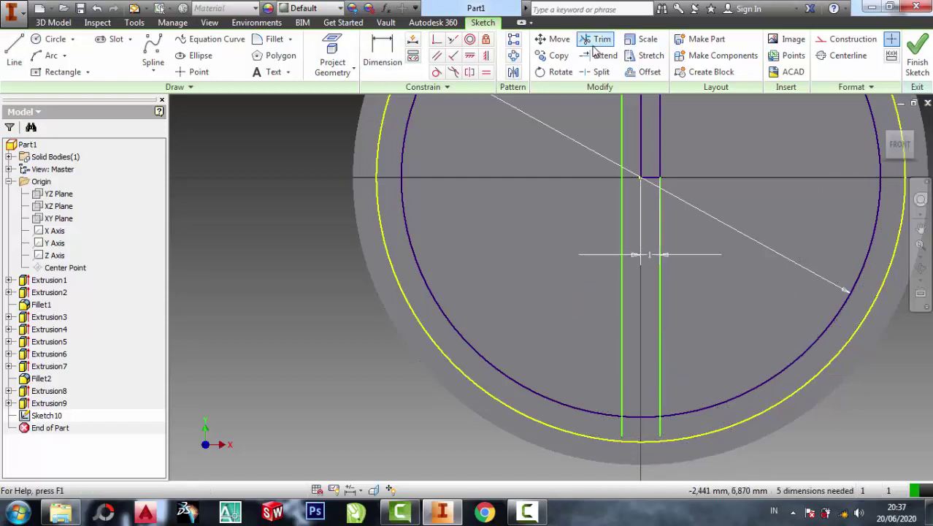
# - Trim the new vertical line back to the inner circle
pyautogui.click(595, 42)
pyautogui.click(661, 434)
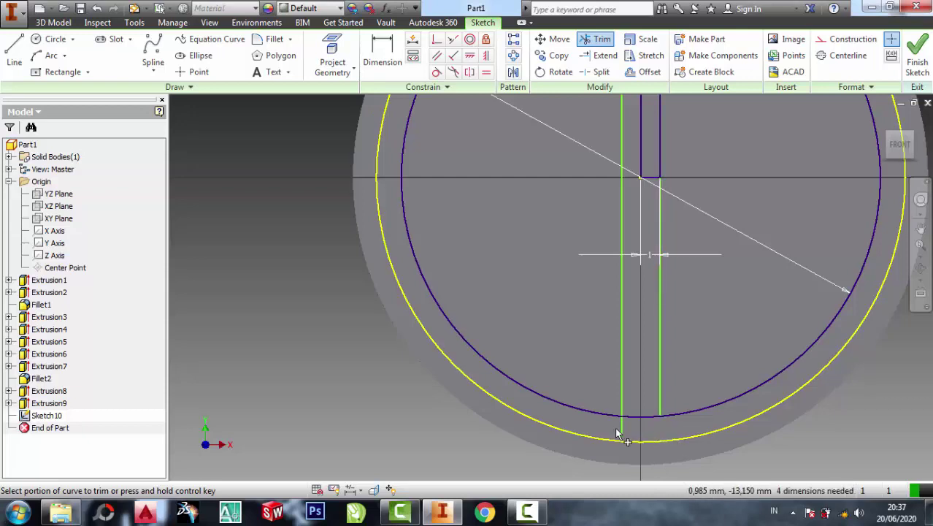
pyautogui.scroll(2, 638, 190)
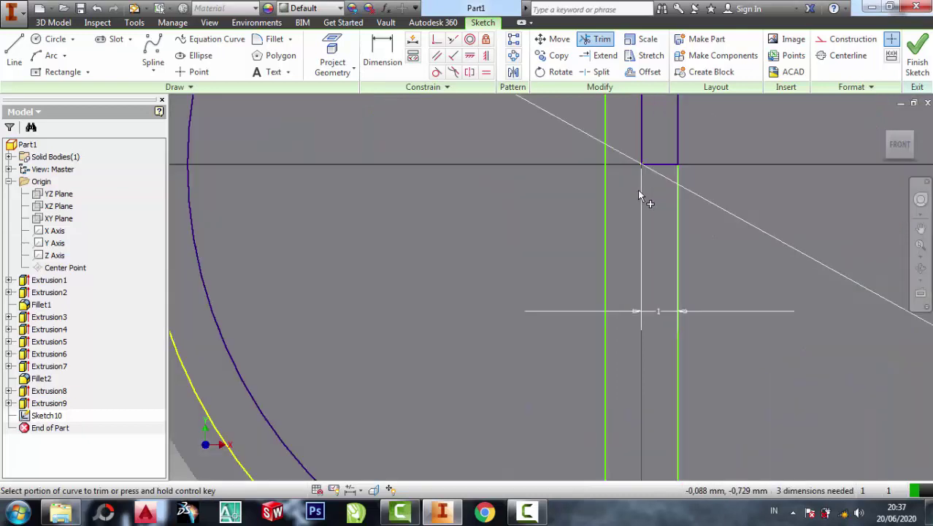
pyautogui.scroll(-4, 638, 196)
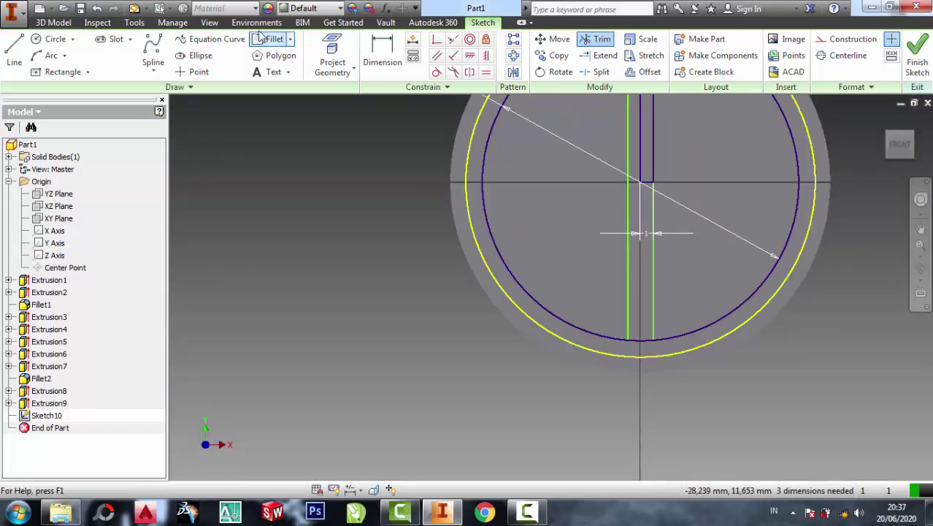
# - Draw a horizontal line along the axis from the inner circle to the slot corner
pyautogui.click(14, 50)
pyautogui.scroll(-1, 555, 117)
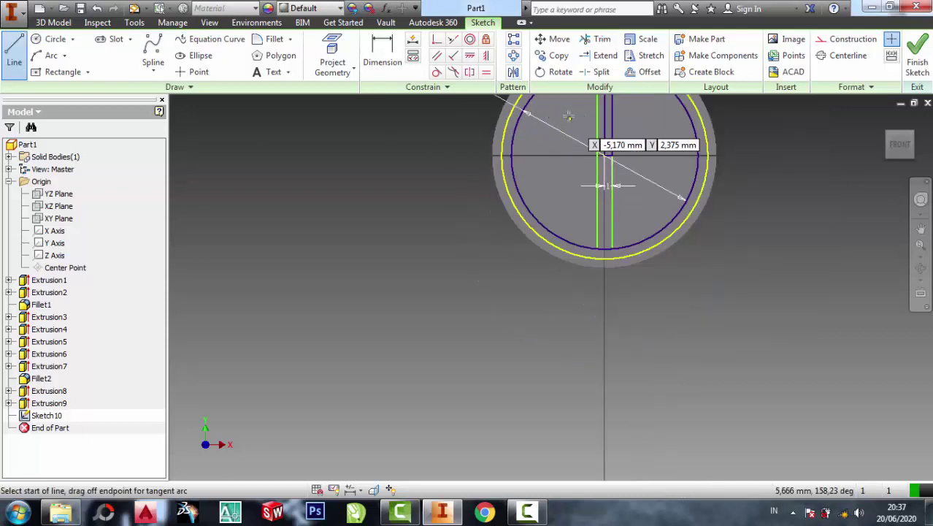
pyautogui.scroll(2, 562, 121)
pyautogui.scroll(2, 657, 215)
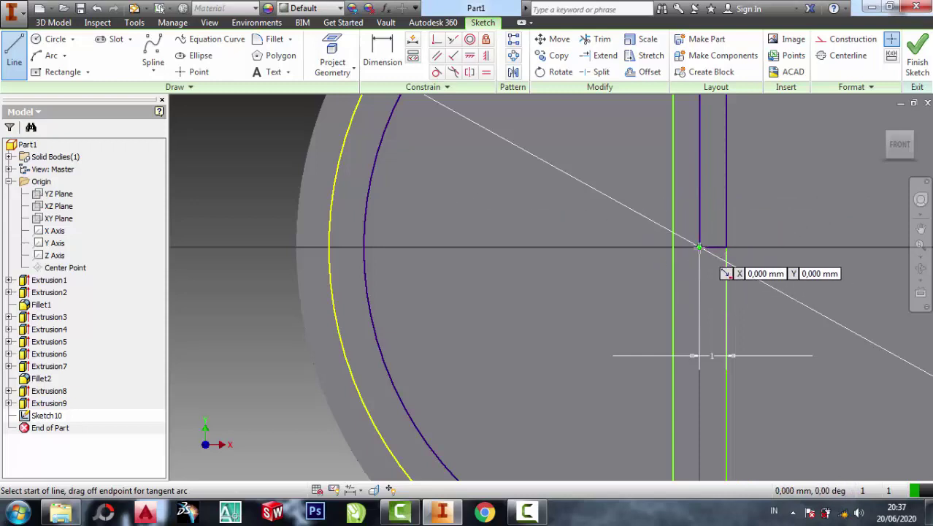
pyautogui.click(699, 248)
pyautogui.press('Escape')
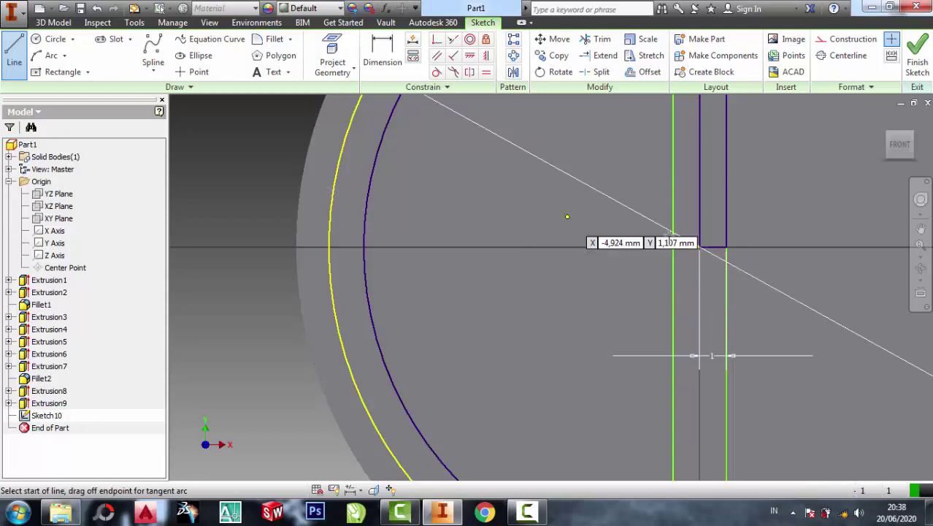
pyautogui.click(699, 193)
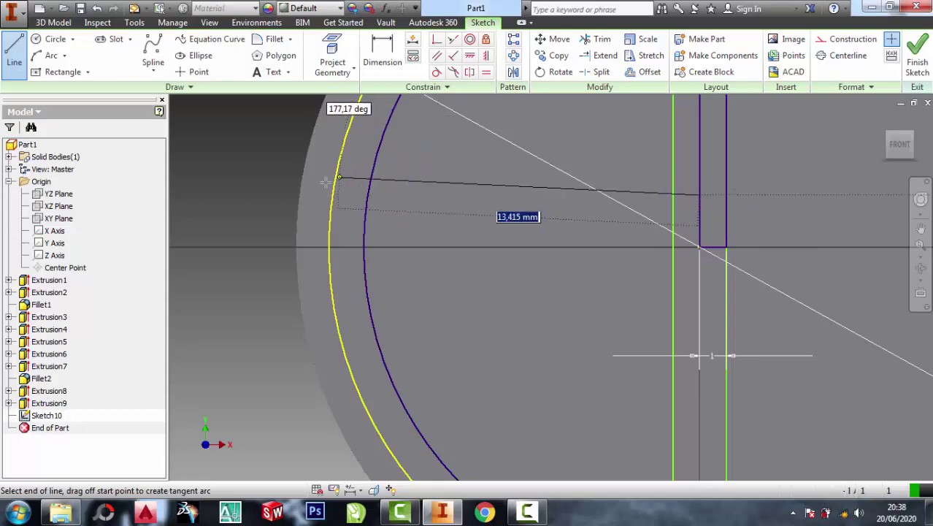
pyautogui.press('Escape')
pyautogui.click(363, 248)
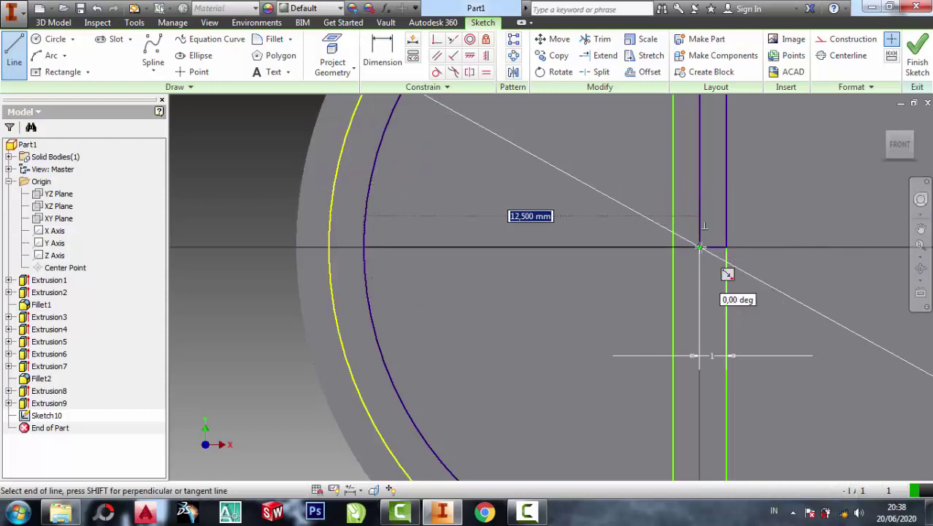
pyautogui.click(699, 247)
pyautogui.press('Escape')
# - Draw a parallel horizontal line from the slot's vertical edge past the inner circle
pyautogui.click(699, 194)
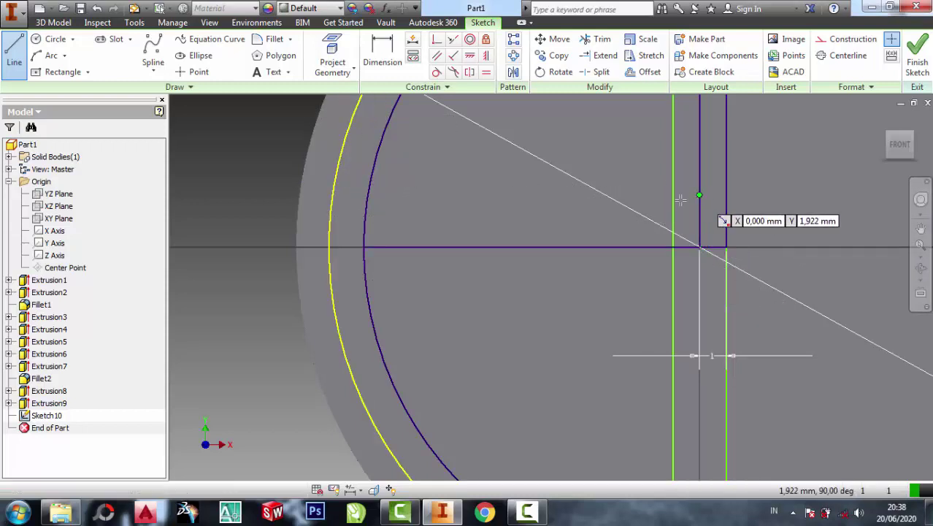
pyautogui.click(349, 195)
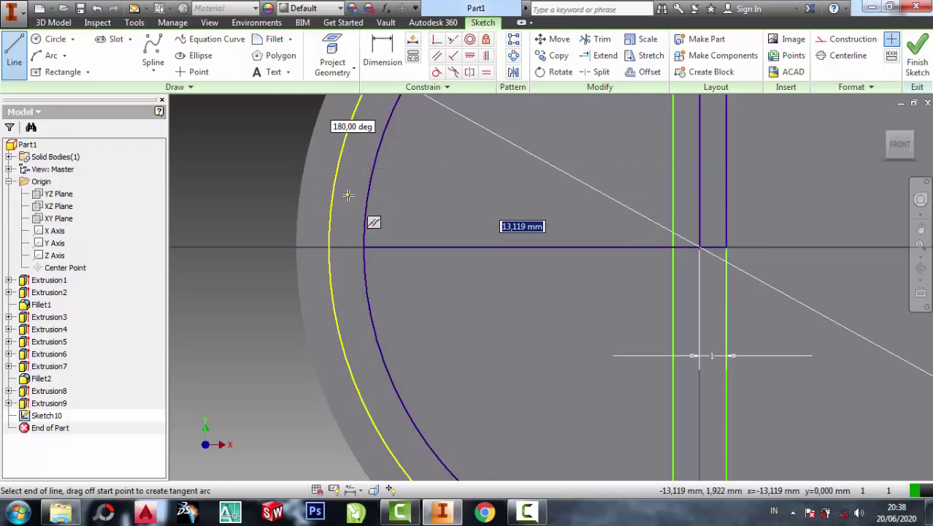
pyautogui.press('Escape')
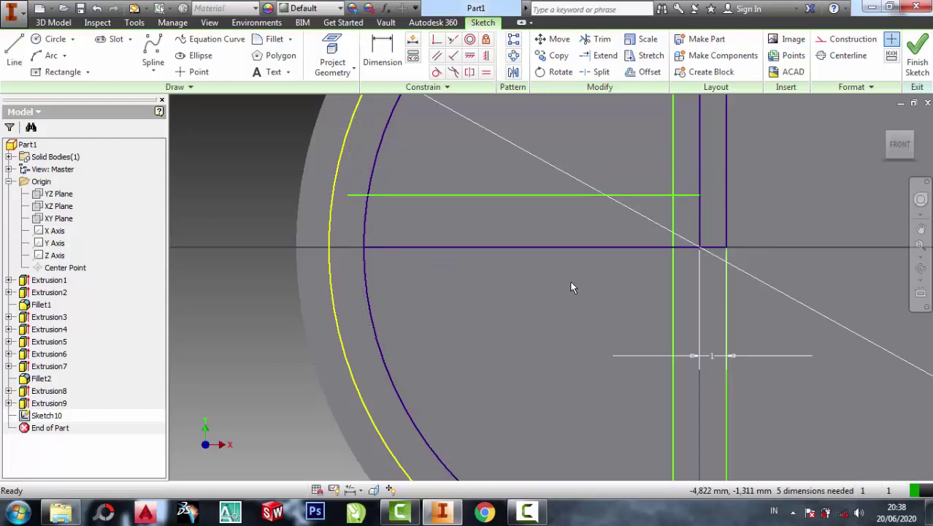
# - Dimension the gap between the two horizontal lines to 1 mm
pyautogui.click(382, 53)
pyautogui.click(700, 219)
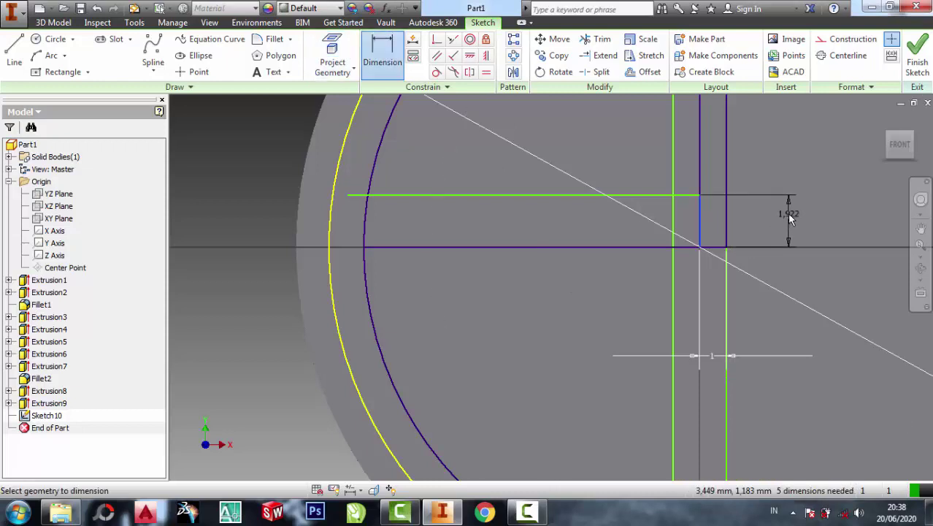
pyautogui.click(787, 214)
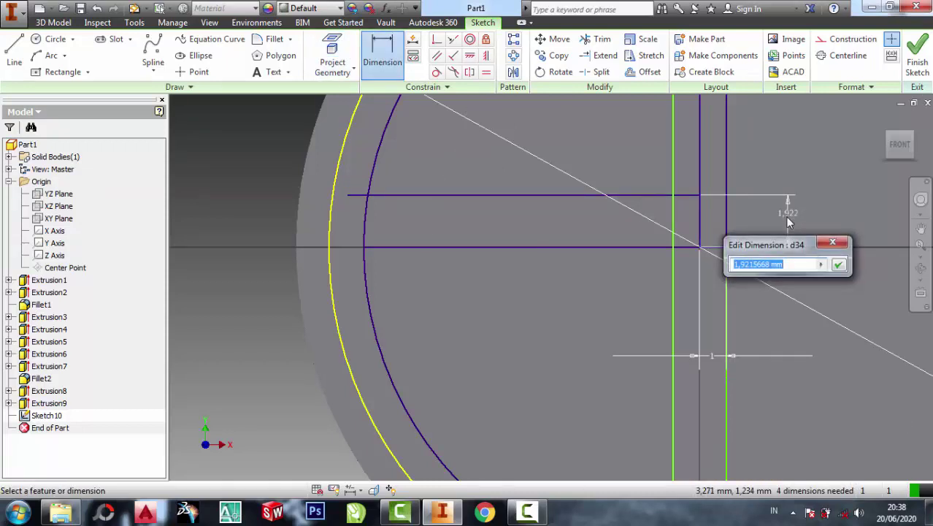
pyautogui.write('1')
pyautogui.click(840, 265)
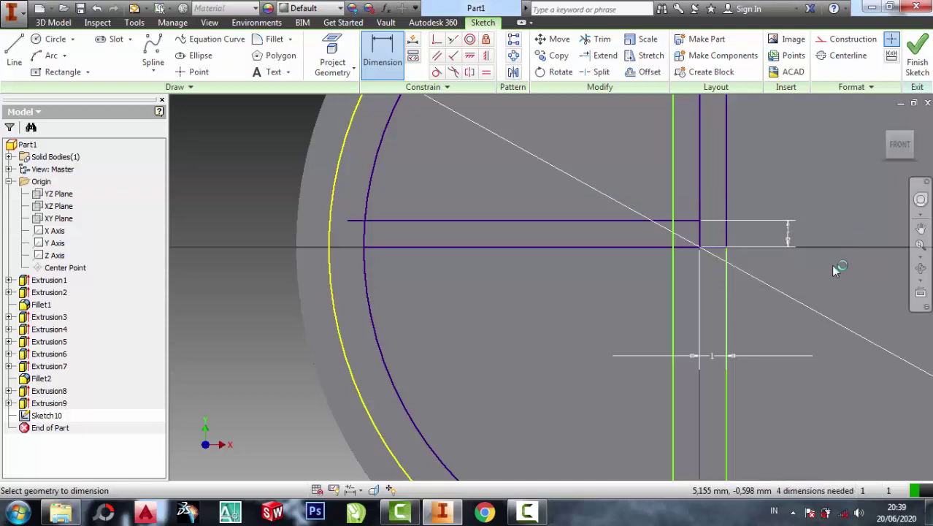
# - Mirror the upper horizontal line about the axis line to create one below it
pyautogui.click(514, 73)
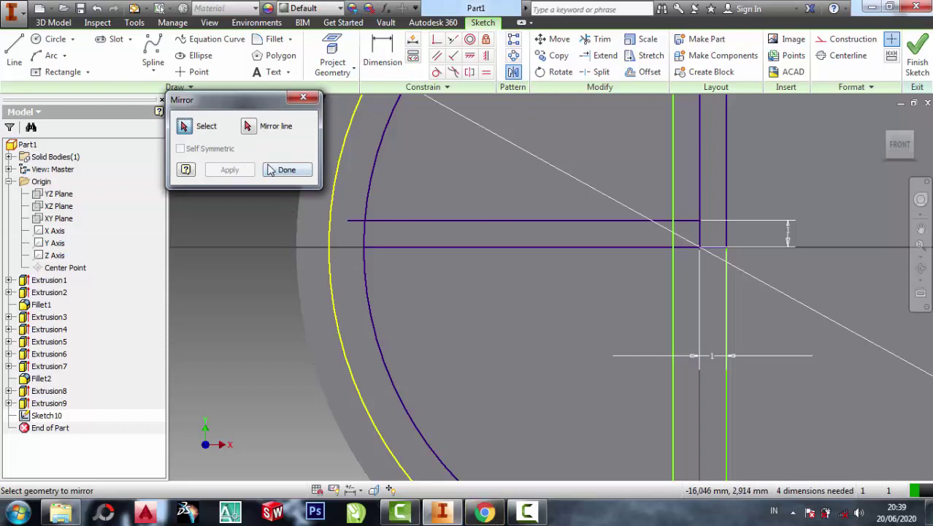
pyautogui.click(513, 221)
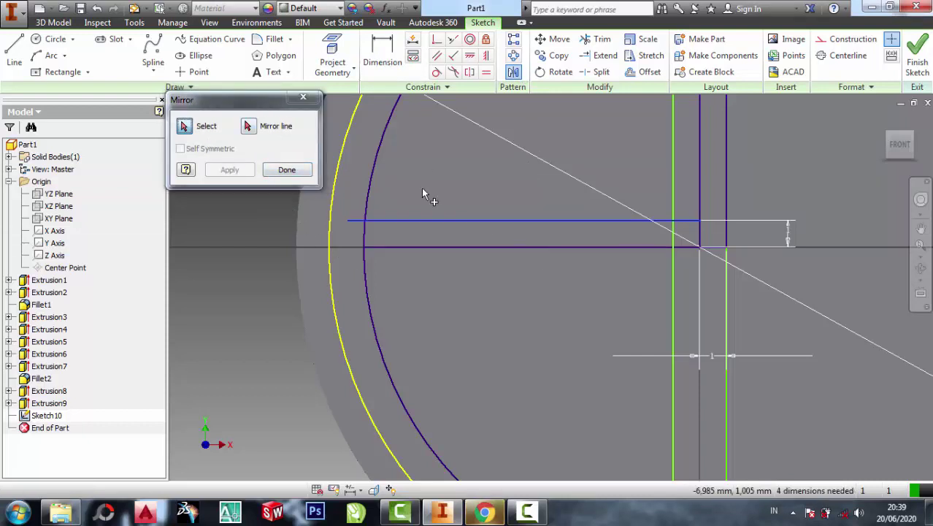
pyautogui.click(249, 127)
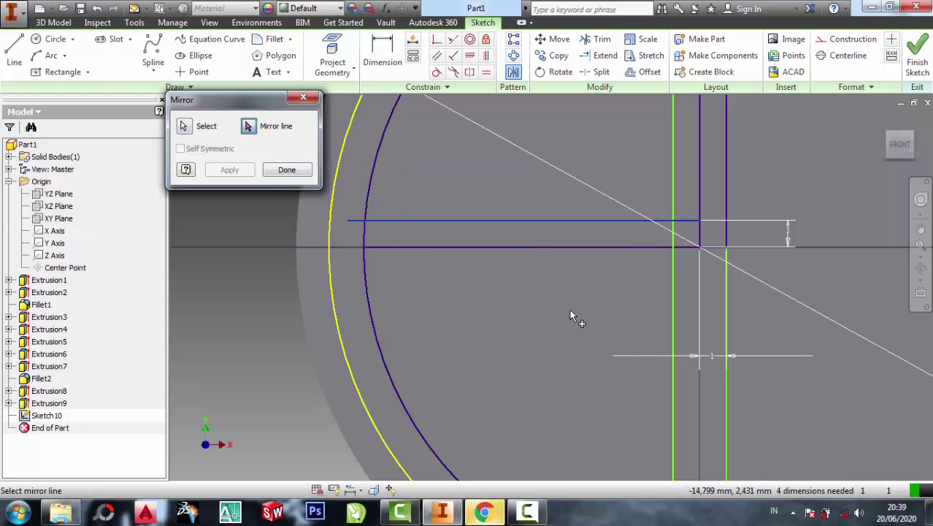
pyautogui.click(557, 247)
pyautogui.click(231, 171)
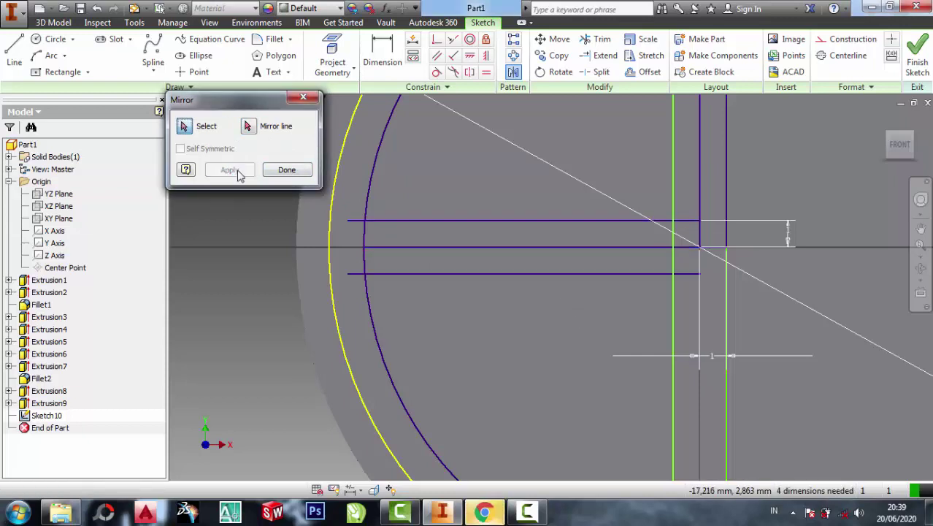
pyautogui.click(287, 169)
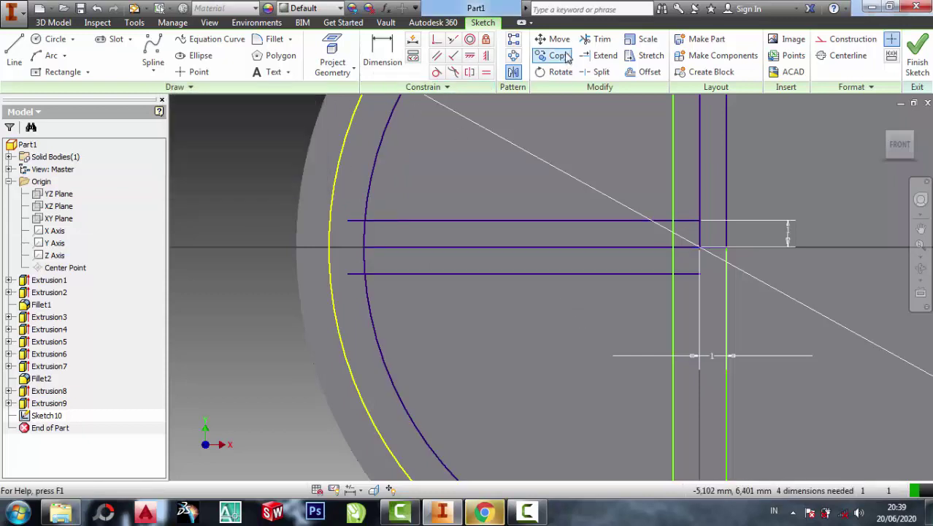
# - Trim off the line stub lying outside the inner circle
pyautogui.click(597, 41)
pyautogui.click(356, 220)
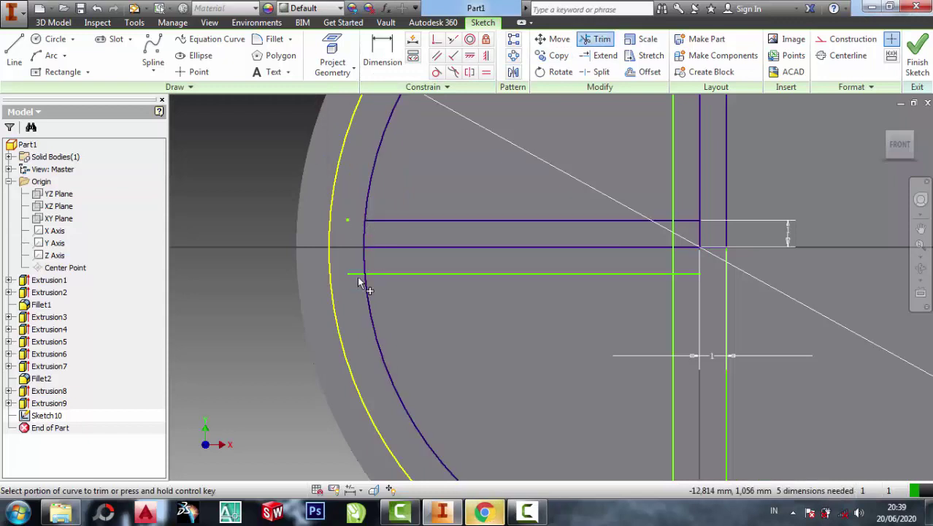
pyautogui.scroll(-5, 759, 317)
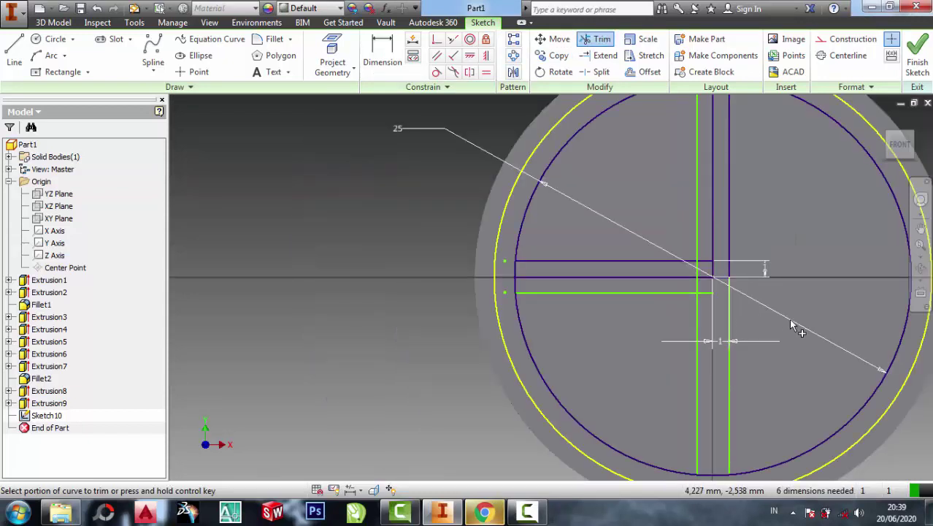
pyautogui.scroll(5, 796, 299)
pyautogui.scroll(-6, 840, 285)
pyautogui.scroll(2, 865, 267)
pyautogui.scroll(3, 849, 243)
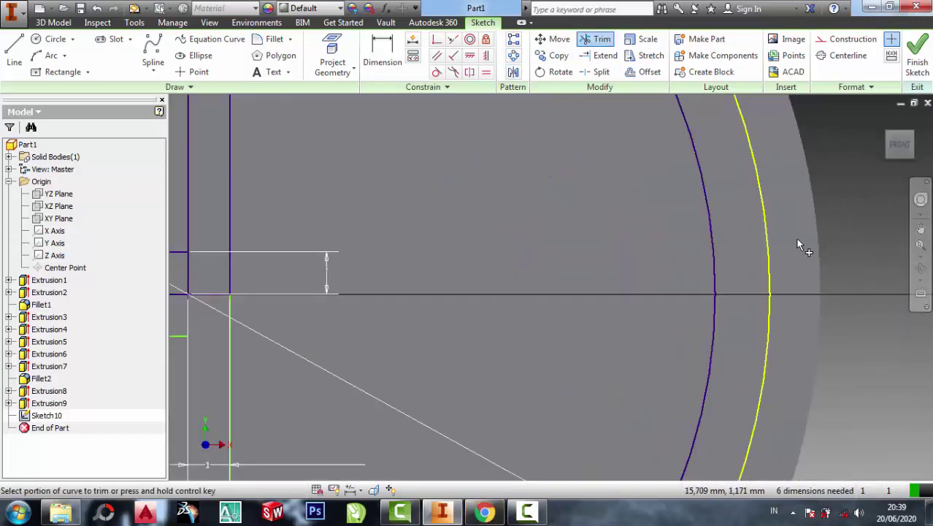
pyautogui.scroll(-2, 767, 234)
pyautogui.scroll(2, 511, 168)
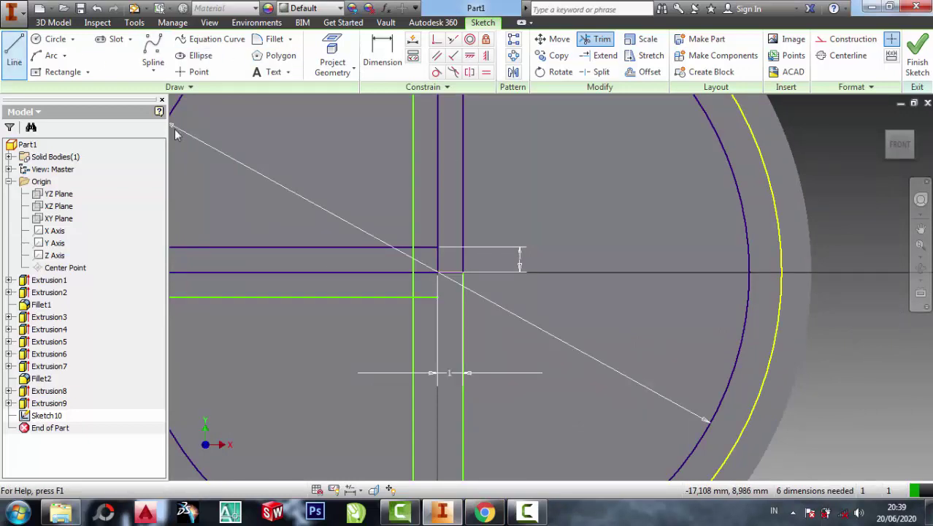
# - Draw upper and lower horizontal lines from the slot out past the inner circle
pyautogui.press('l')
pyautogui.click(438, 246)
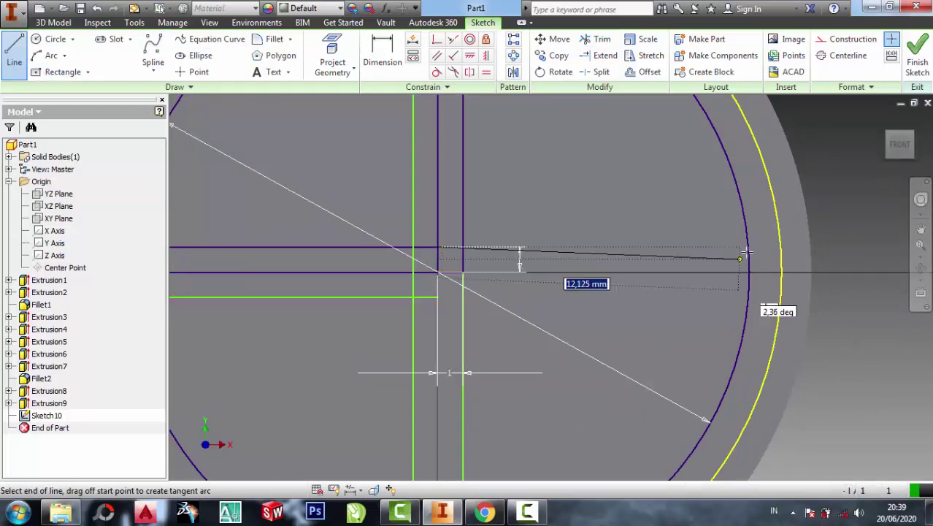
pyautogui.click(768, 247)
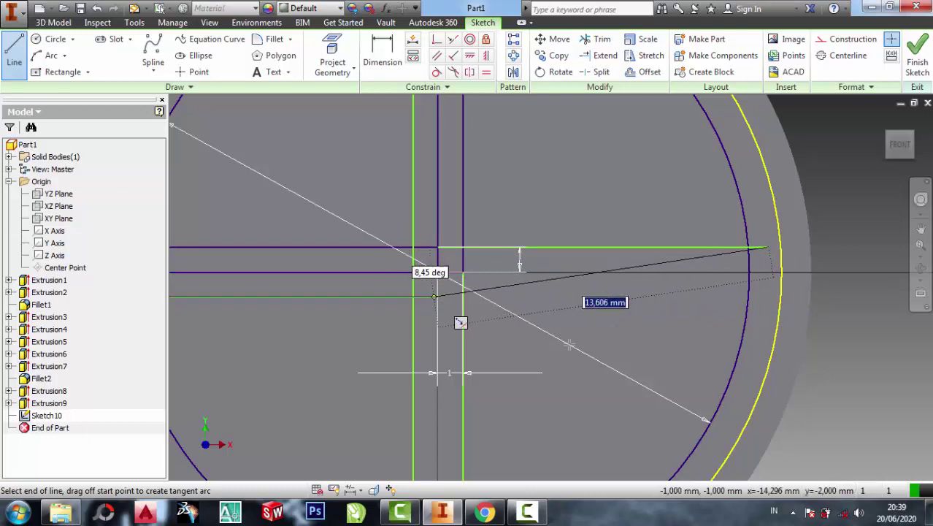
pyautogui.press('Escape')
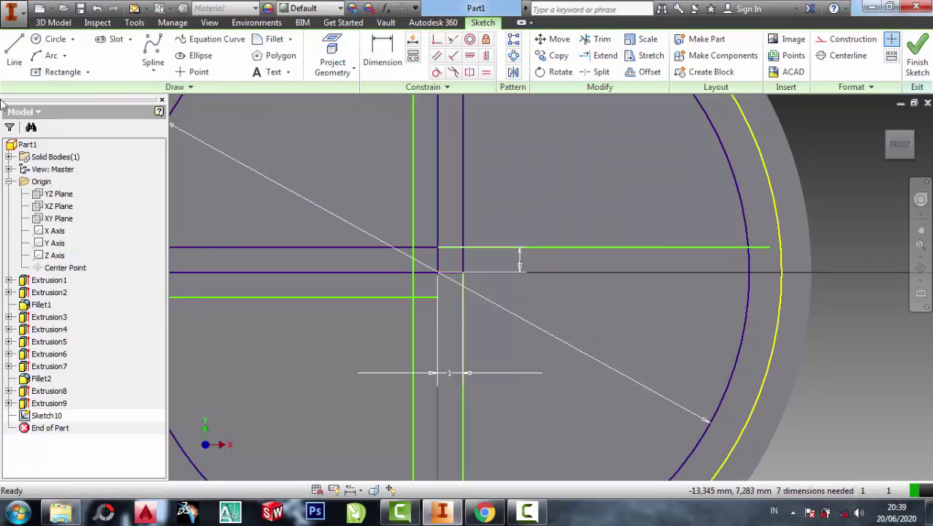
pyautogui.click(13, 55)
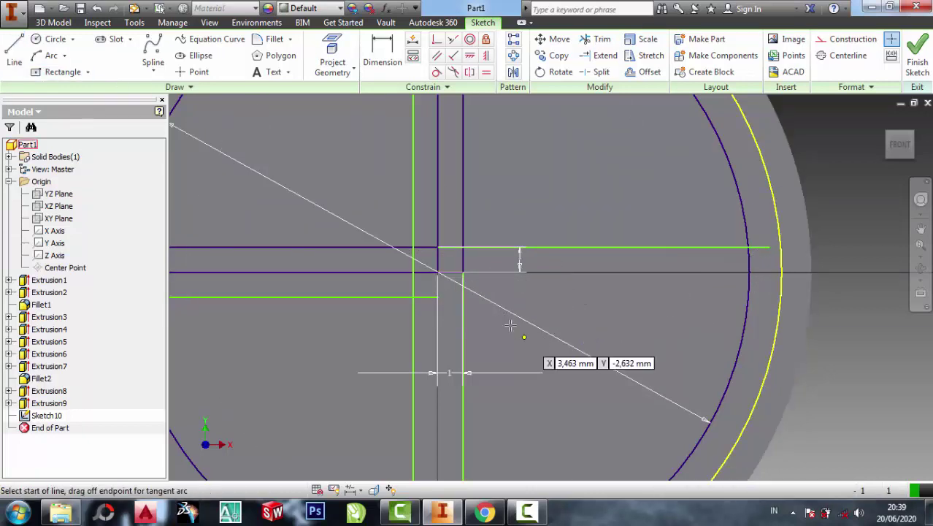
pyautogui.click(438, 296)
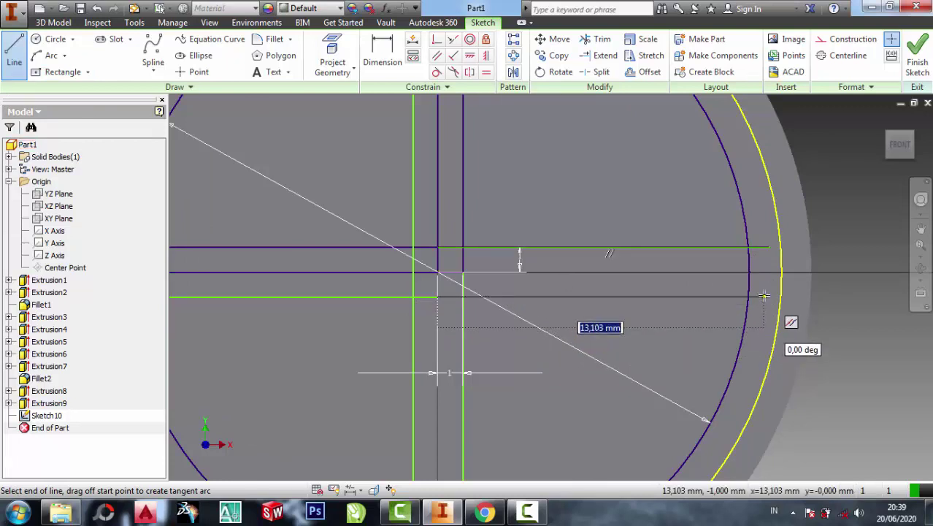
pyautogui.click(768, 295)
pyautogui.press('Escape')
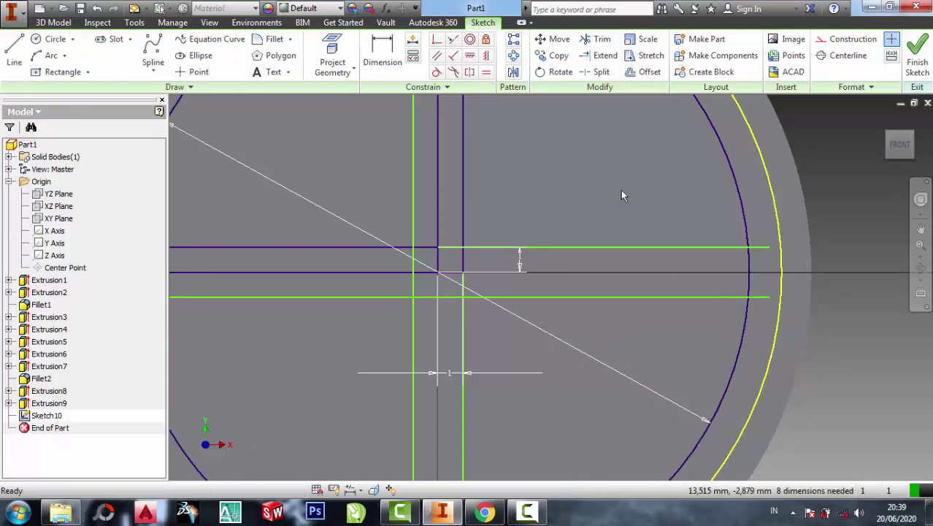
# - Trim both new lines' ends back to the inner circle
pyautogui.click(602, 40)
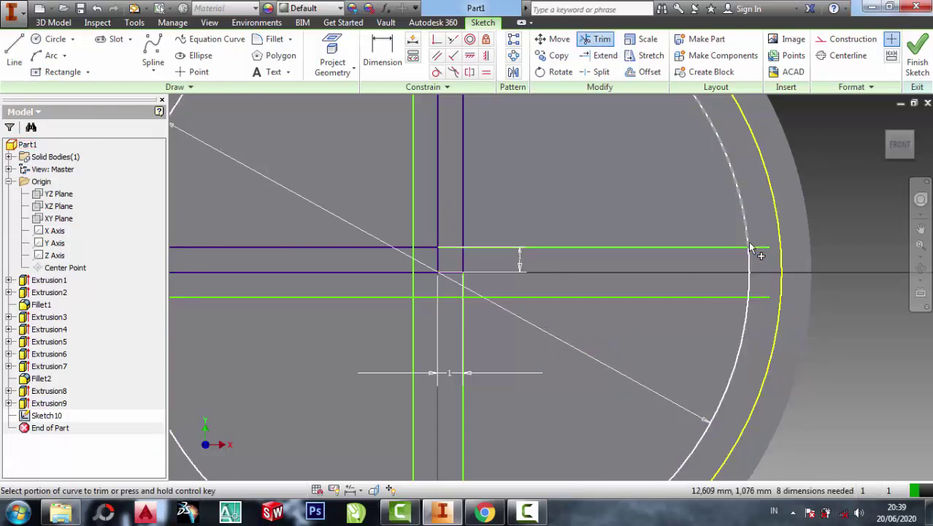
pyautogui.click(759, 248)
pyautogui.click(763, 301)
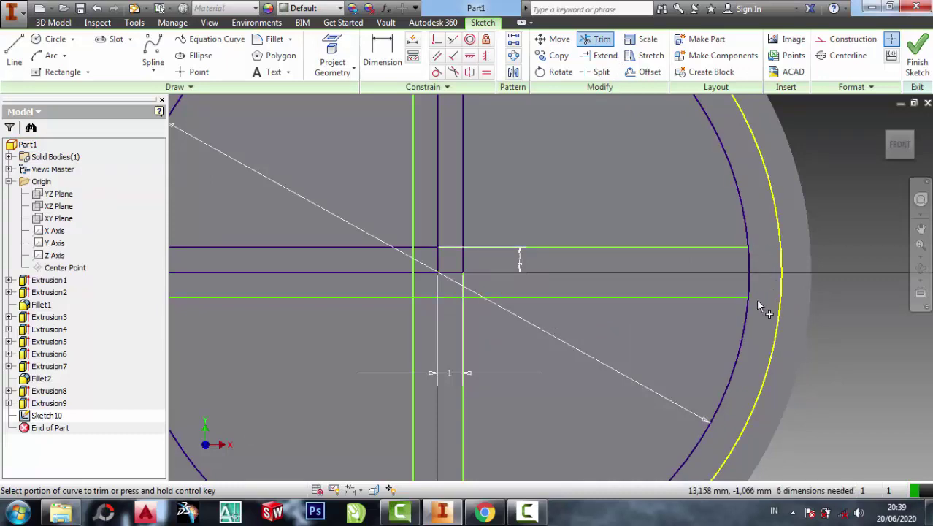
# - Draw a circle on the sketch origin and dimension its diameter to 7 mm
pyautogui.click(53, 39)
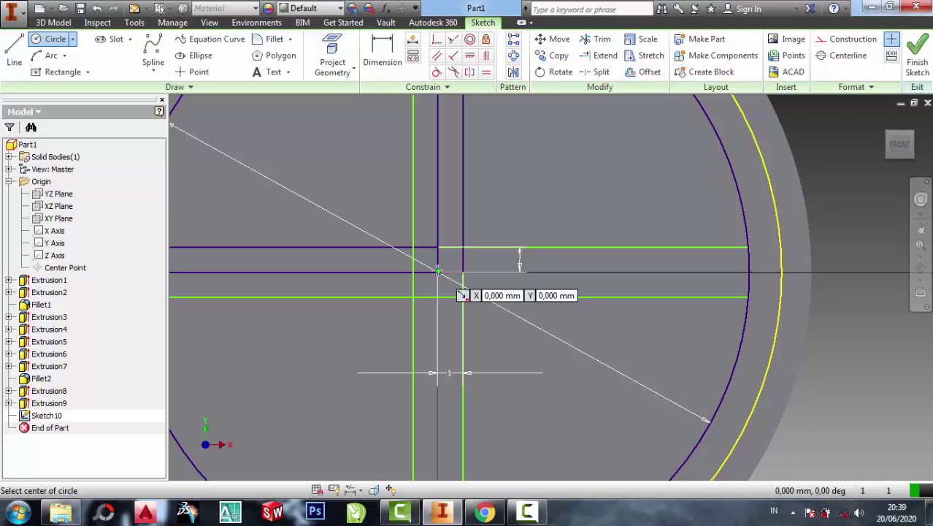
pyautogui.click(438, 272)
pyautogui.click(518, 219)
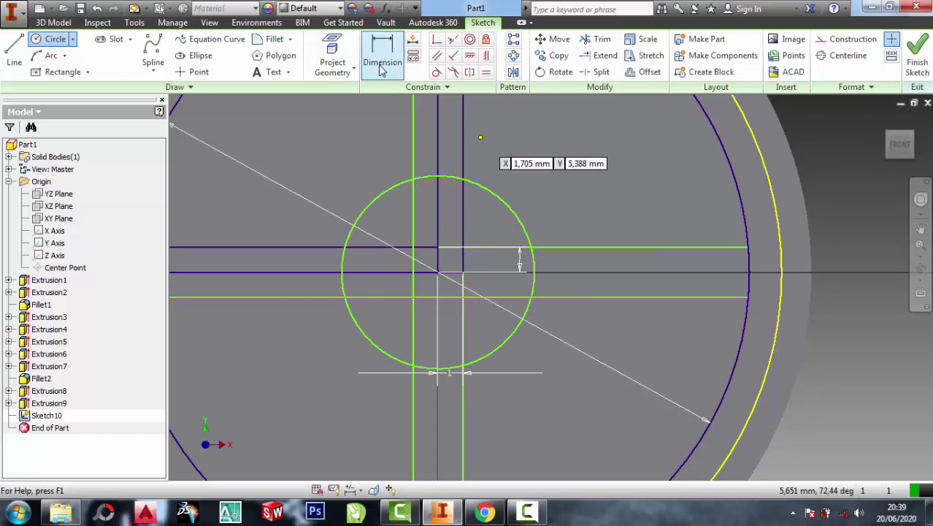
pyautogui.press('d')
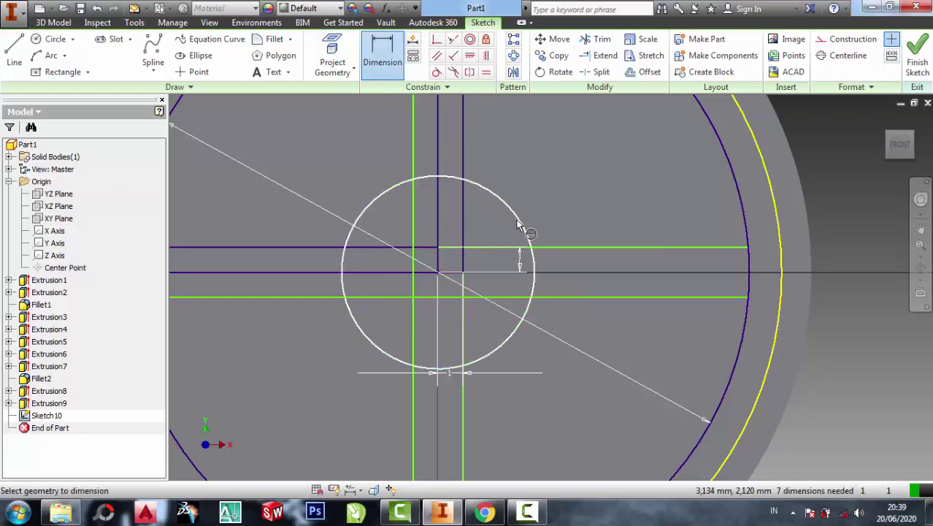
pyautogui.click(518, 225)
pyautogui.click(554, 209)
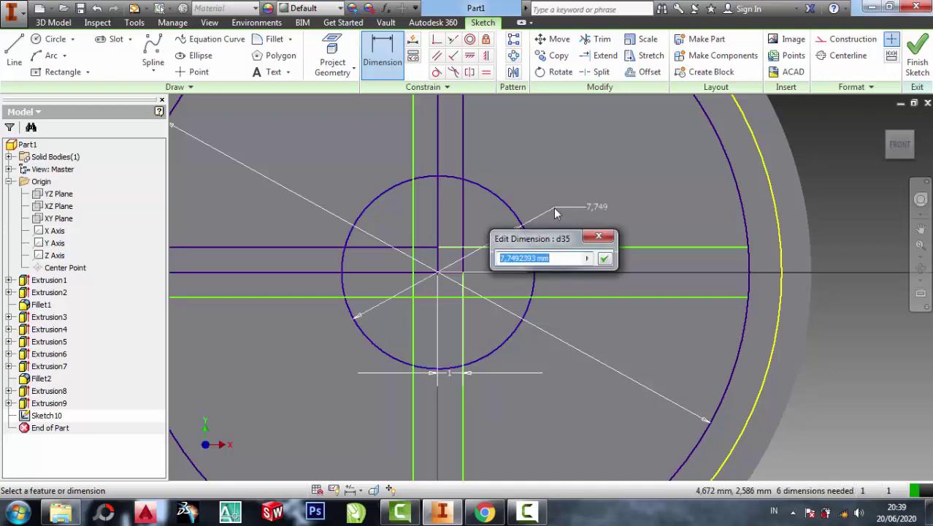
pyautogui.write('7')
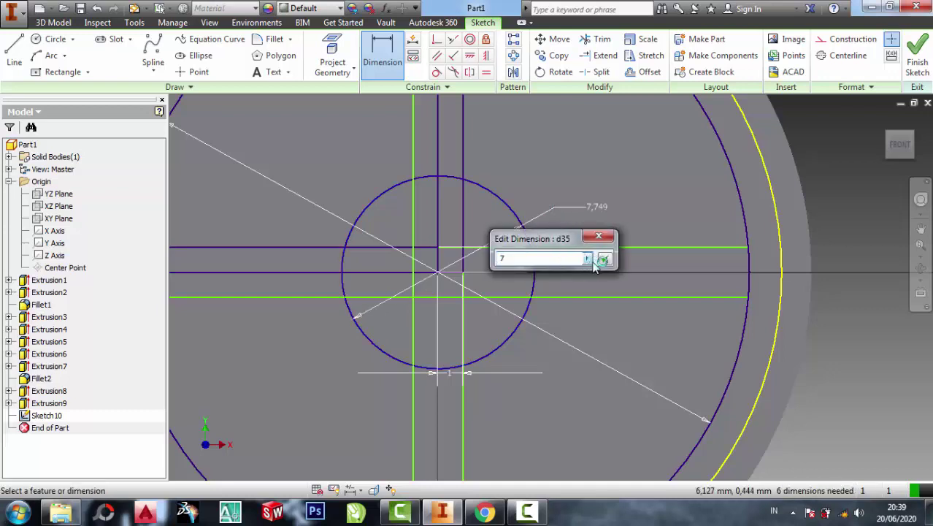
pyautogui.click(603, 260)
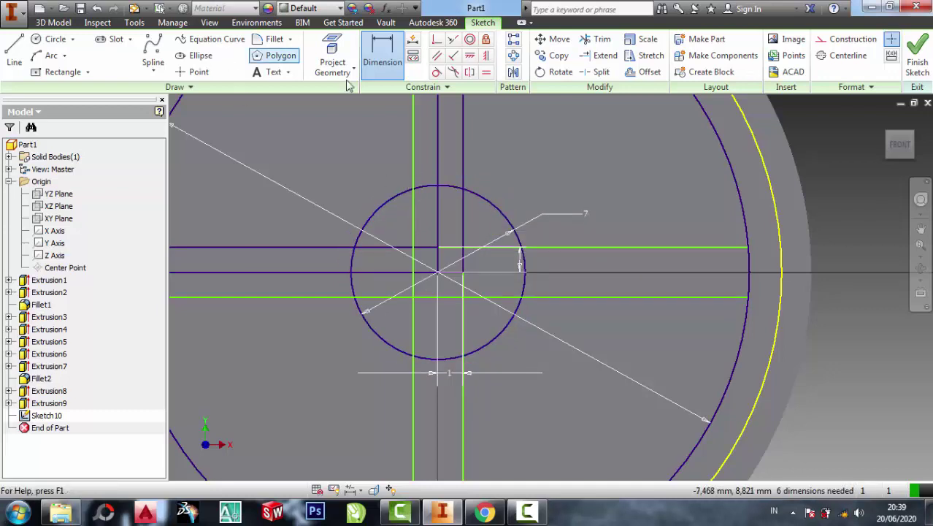
pyautogui.click(599, 40)
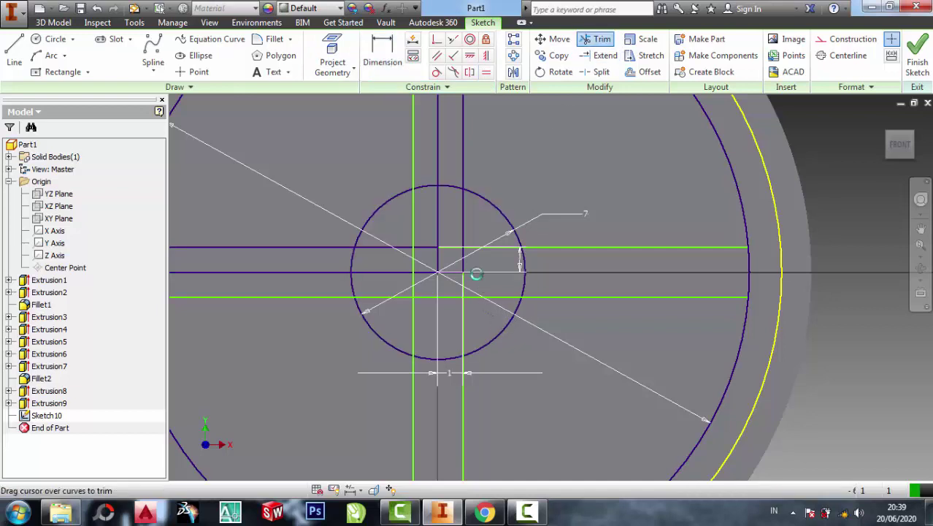
pyautogui.moveTo(475, 273); pyautogui.dragTo(448, 234)
pyautogui.moveTo(361, 243); pyautogui.dragTo(390, 246)
pyautogui.hotkey('ctrl', 'z')
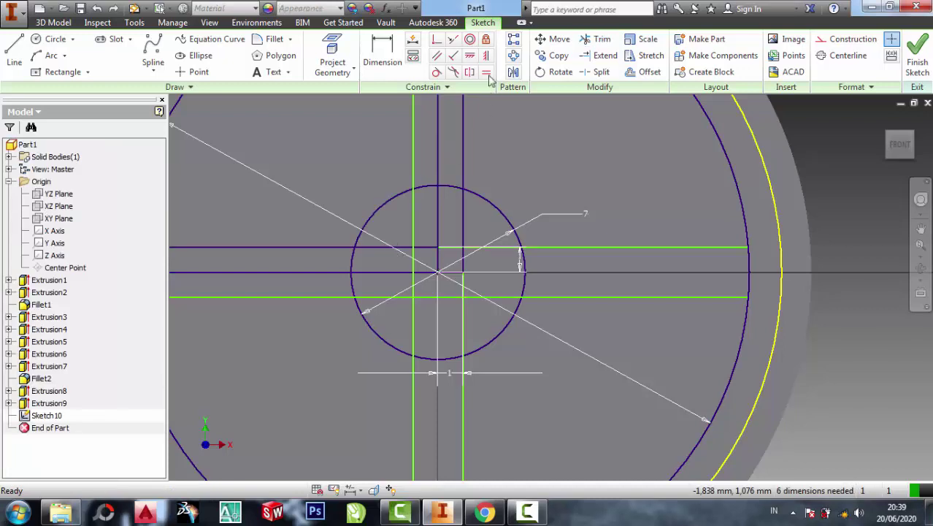
pyautogui.moveTo(483, 319); pyautogui.dragTo(436, 239)
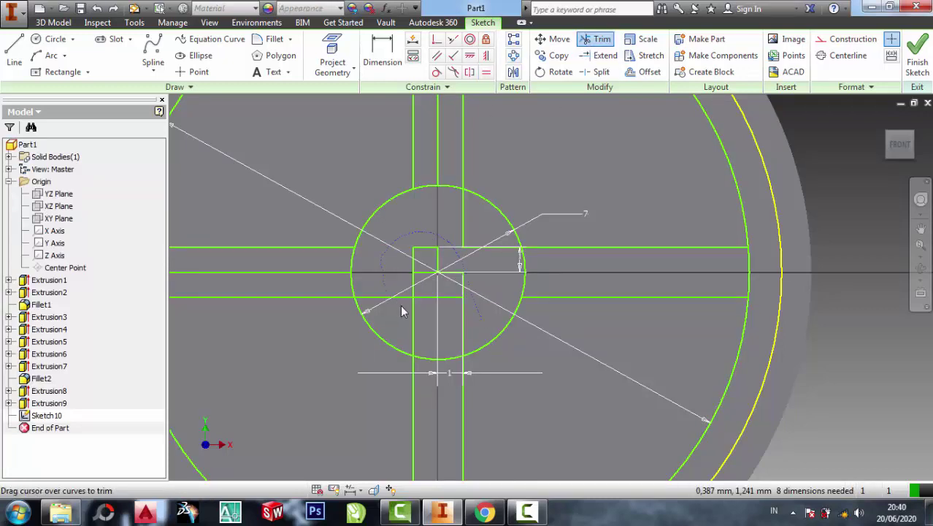
pyautogui.moveTo(400, 312)
pyautogui.mouseDown()
pyautogui.moveTo(450, 311)
pyautogui.moveTo(415, 283)
pyautogui.mouseUp()
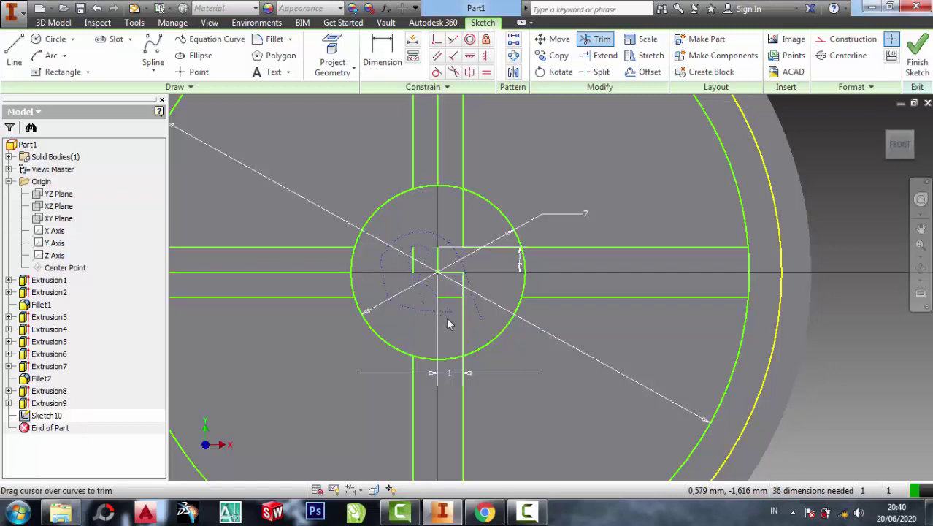
pyautogui.moveTo(469, 271); pyautogui.dragTo(449, 330)
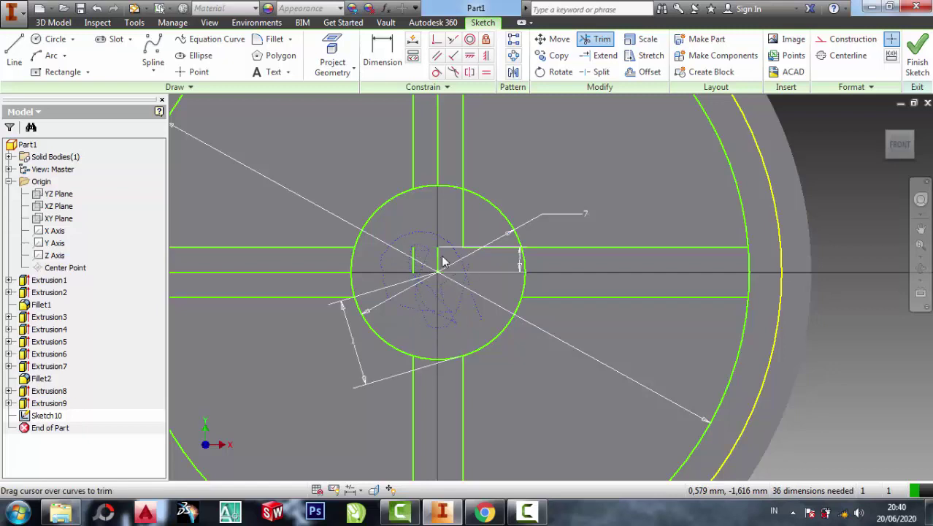
pyautogui.moveTo(443, 262); pyautogui.dragTo(393, 265)
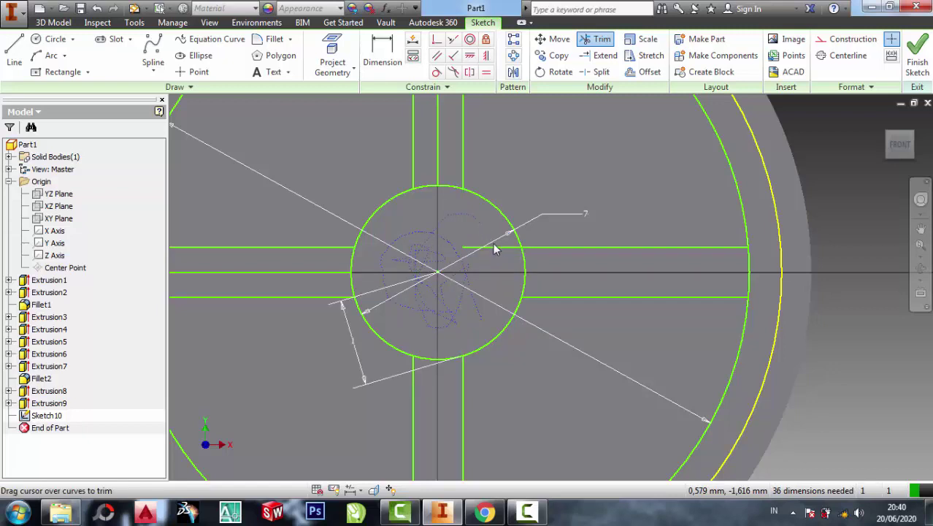
pyautogui.moveTo(495, 276); pyautogui.dragTo(420, 315)
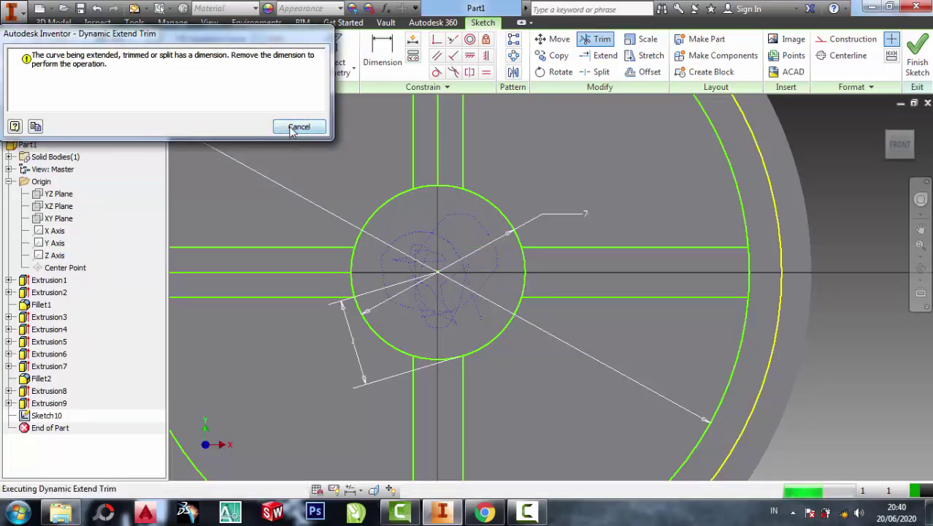
pyautogui.click(296, 127)
pyautogui.rightClick(300, 271)
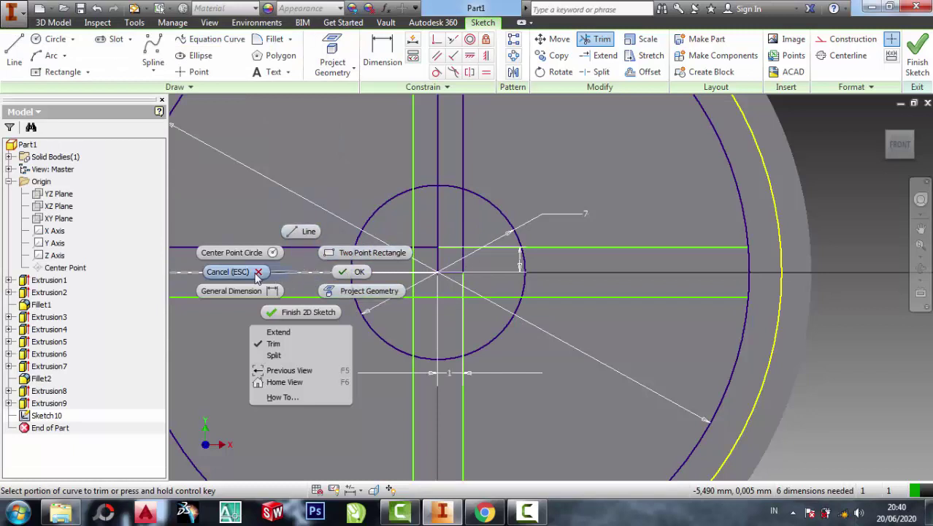
pyautogui.click(257, 276)
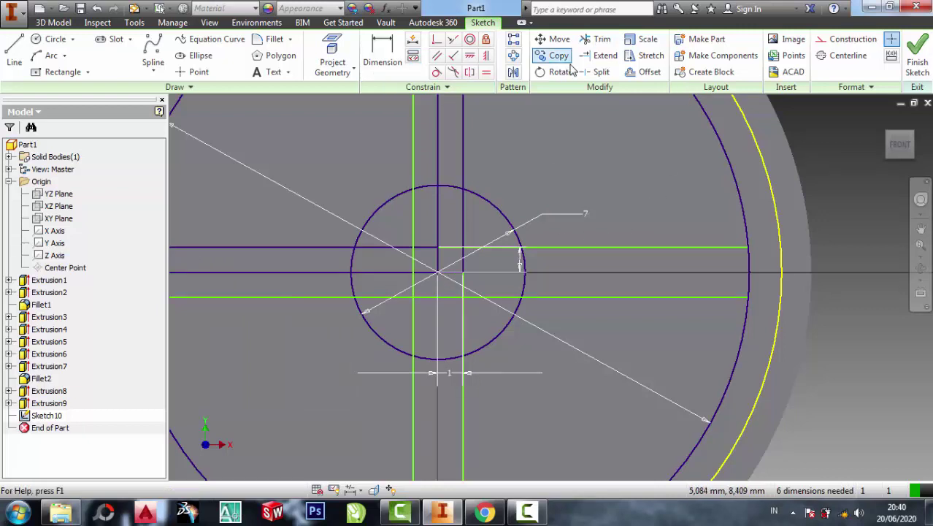
# - Trim the slot and centre line pieces near the centre, dismissing the dimension warnings
pyautogui.click(584, 42)
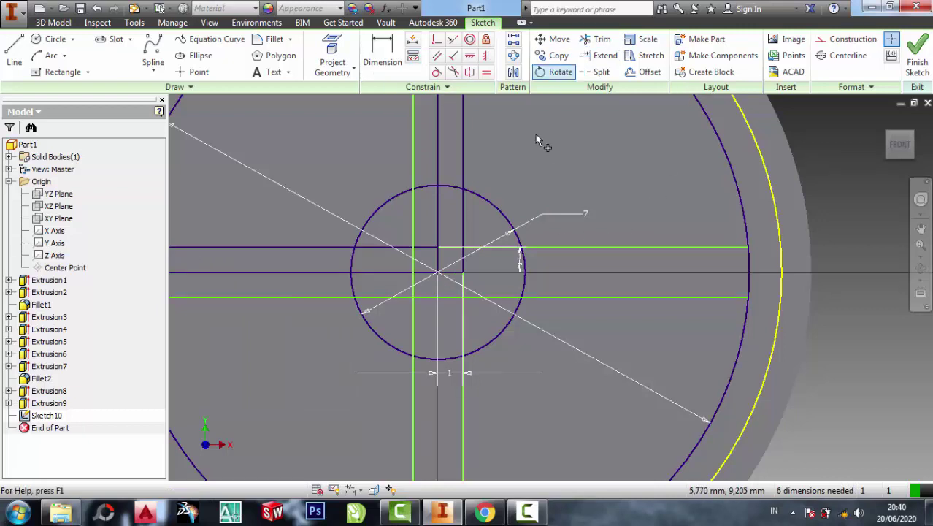
pyautogui.click(485, 245)
pyautogui.click(467, 247)
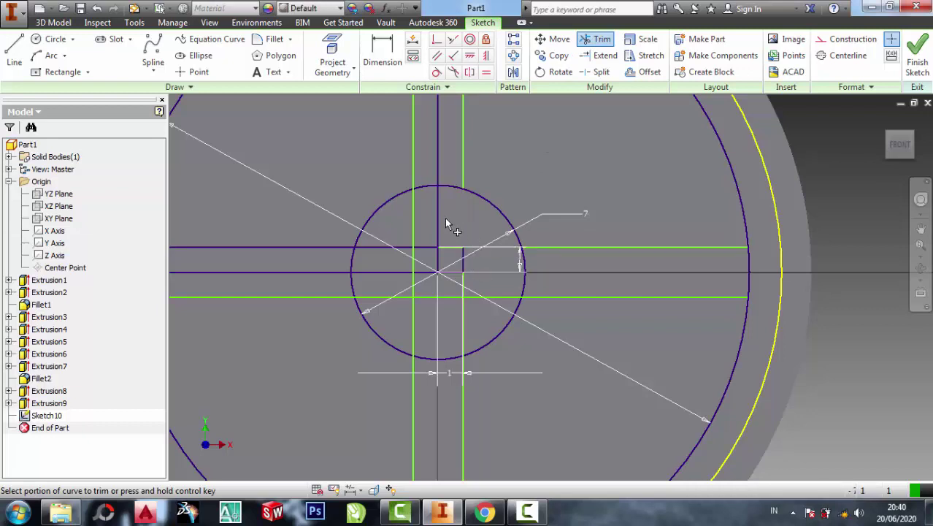
pyautogui.click(433, 249)
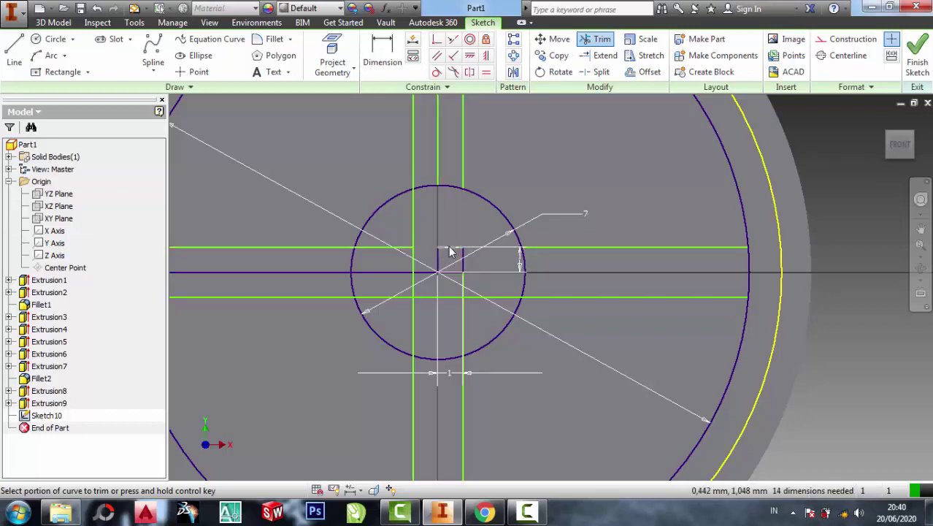
pyautogui.click(439, 263)
pyautogui.click(298, 126)
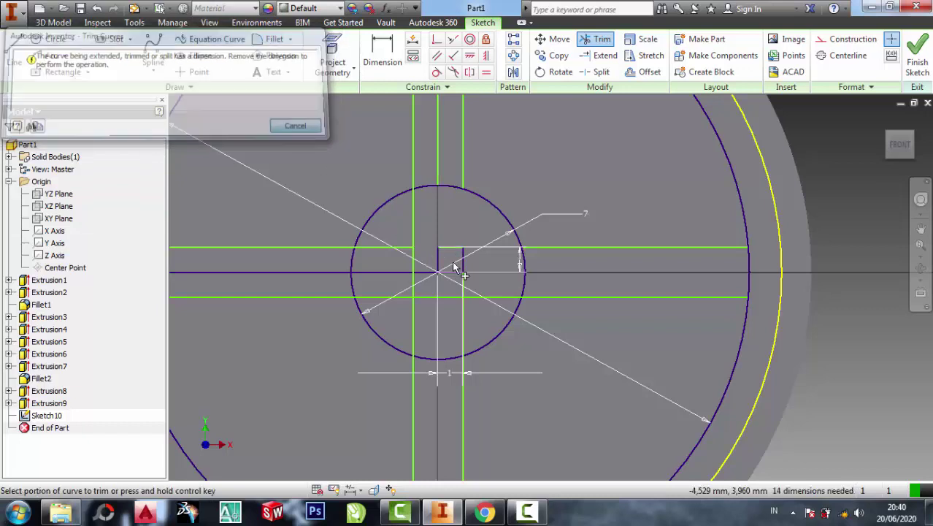
pyautogui.click(439, 259)
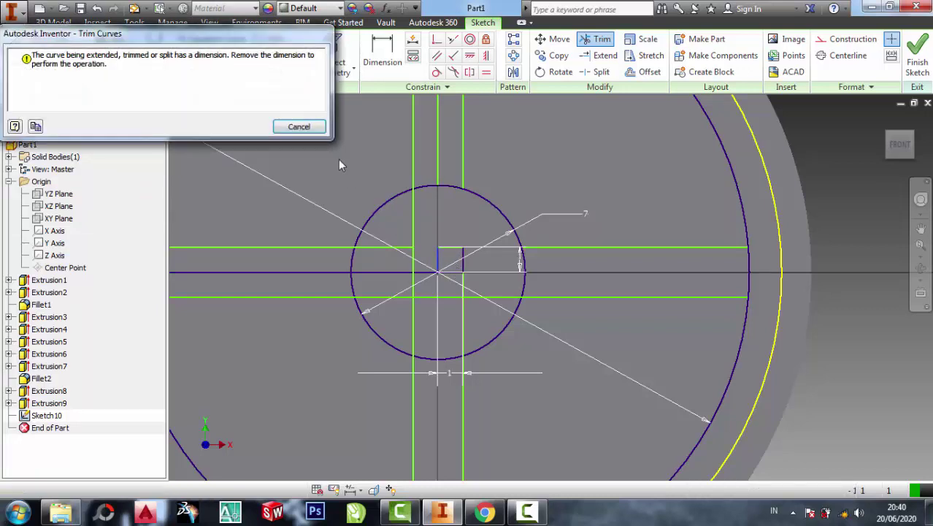
pyautogui.click(301, 126)
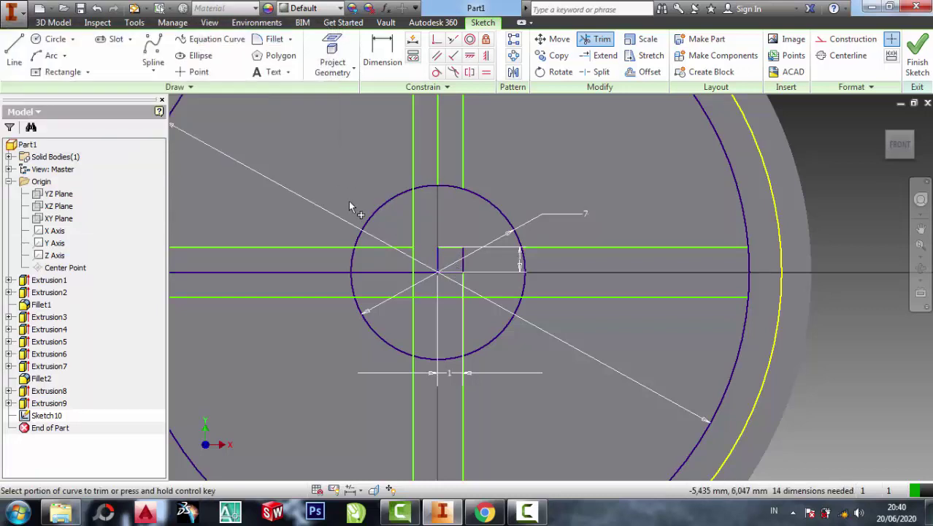
# - Trim the remaining line segments inside the 7 mm centre circle
pyautogui.click(384, 250)
pyautogui.click(379, 272)
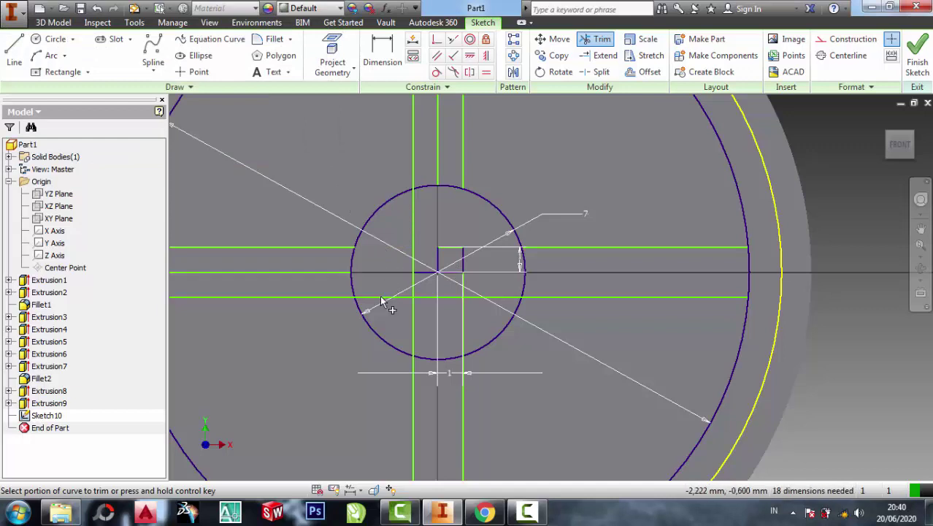
pyautogui.click(418, 329)
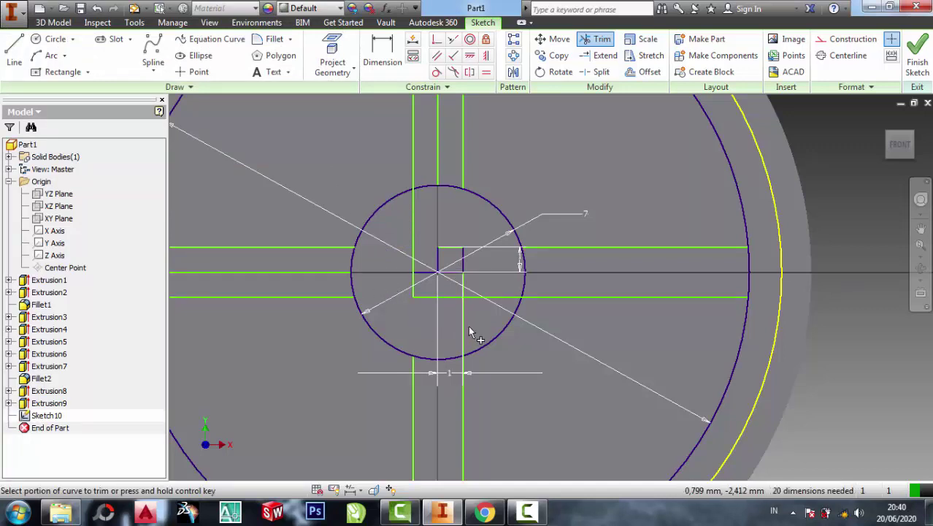
pyautogui.click(500, 299)
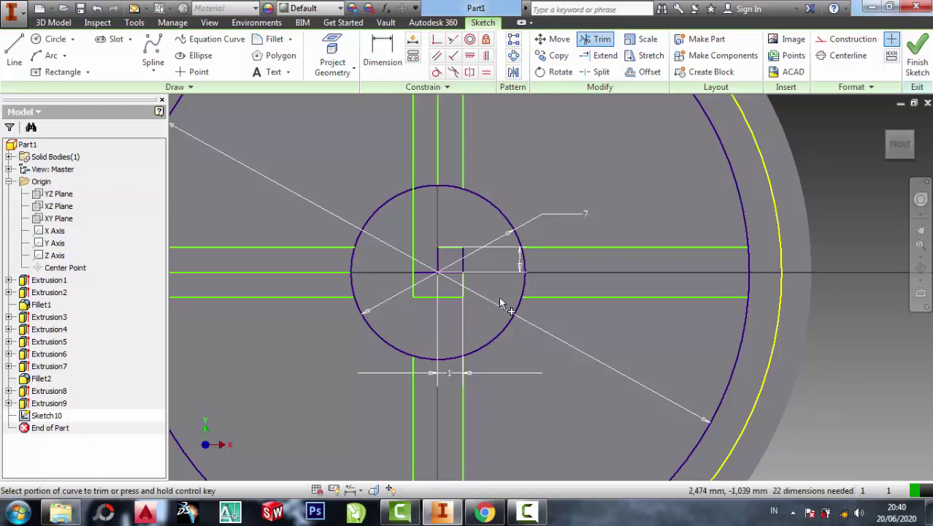
pyautogui.rightClick(416, 290)
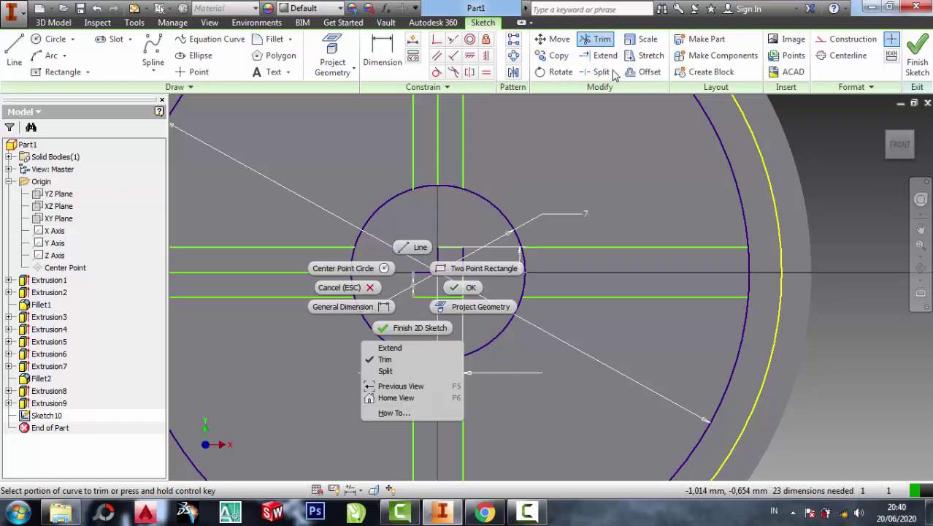
pyautogui.click(469, 229)
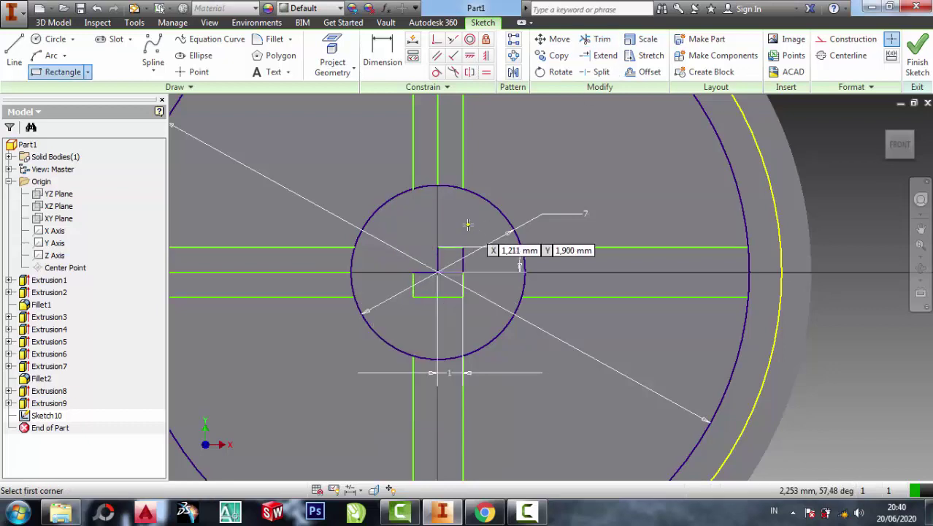
# - Undo the stray diagonal line and finish Sketch10
pyautogui.press('Escape')
pyautogui.rightClick(418, 182)
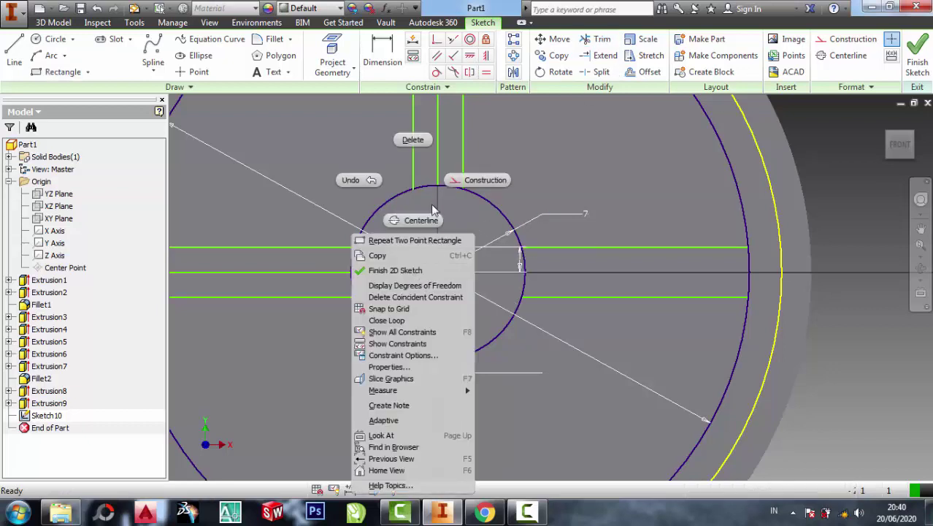
pyautogui.click(415, 140)
pyautogui.rightClick(462, 288)
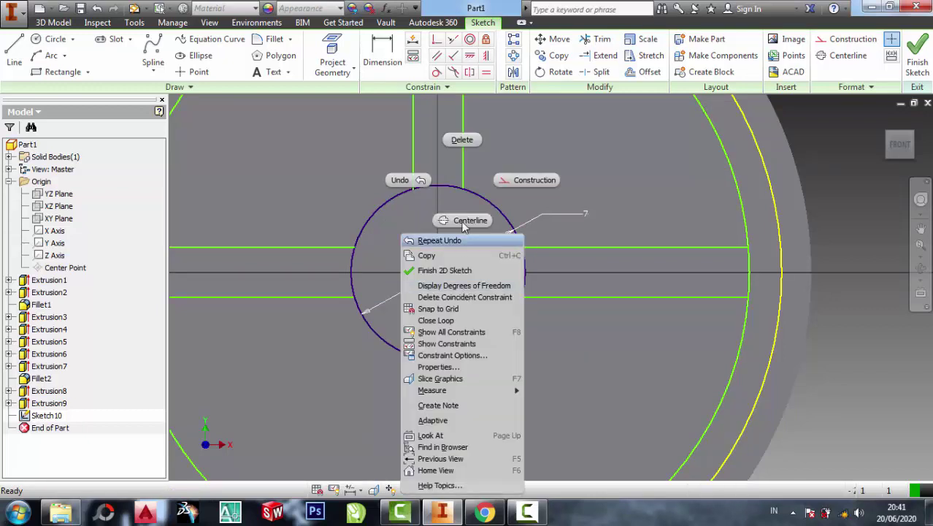
pyautogui.click(462, 140)
pyautogui.scroll(-3, 459, 316)
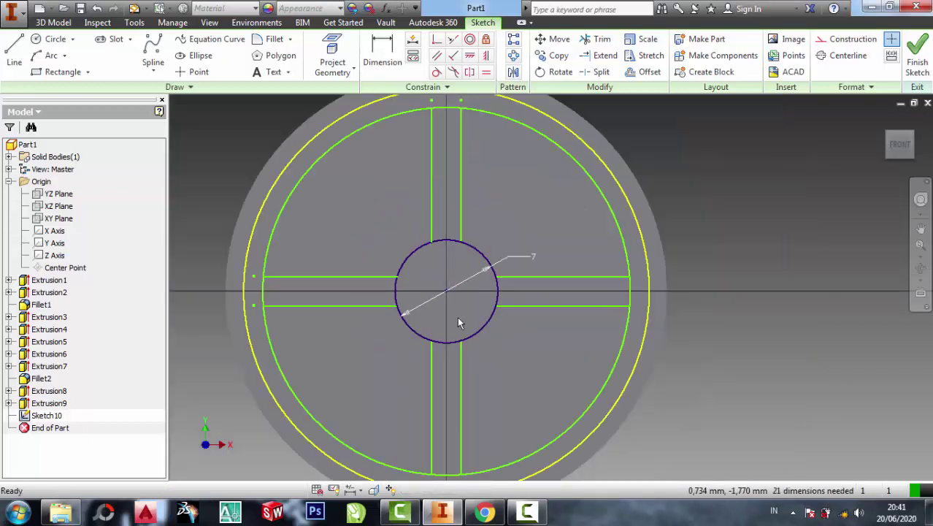
pyautogui.click(918, 59)
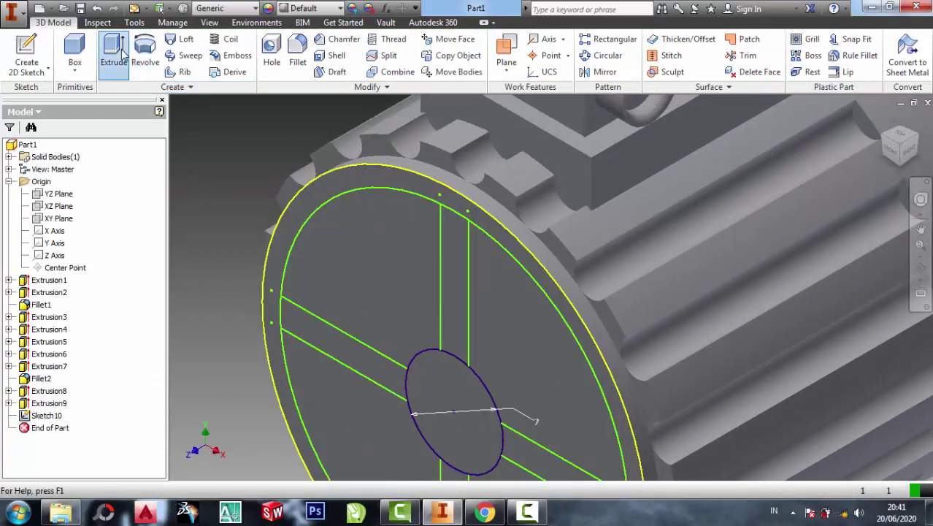
# - Extrude the quarter regions and the 7 mm centre circle by 1 mm
pyautogui.click(113, 51)
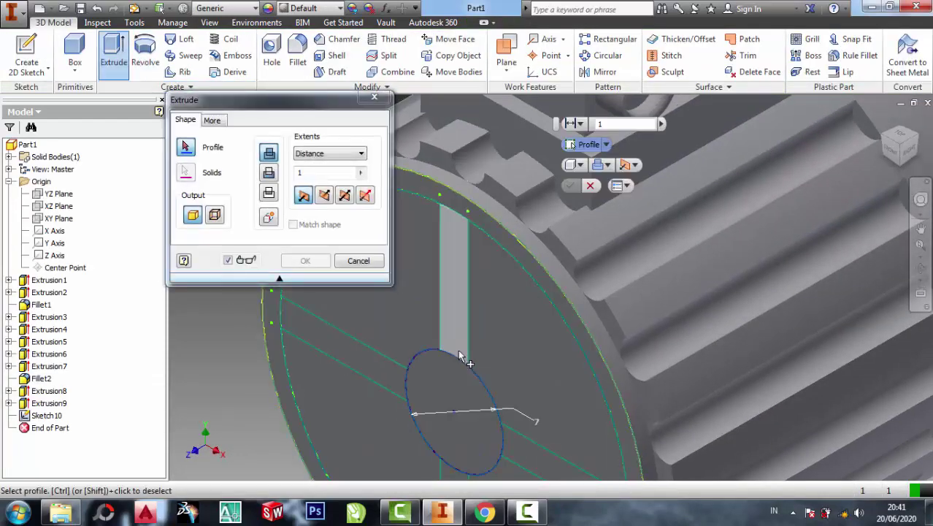
pyautogui.scroll(-2, 448, 381)
pyautogui.scroll(1, 447, 381)
pyautogui.click(446, 381)
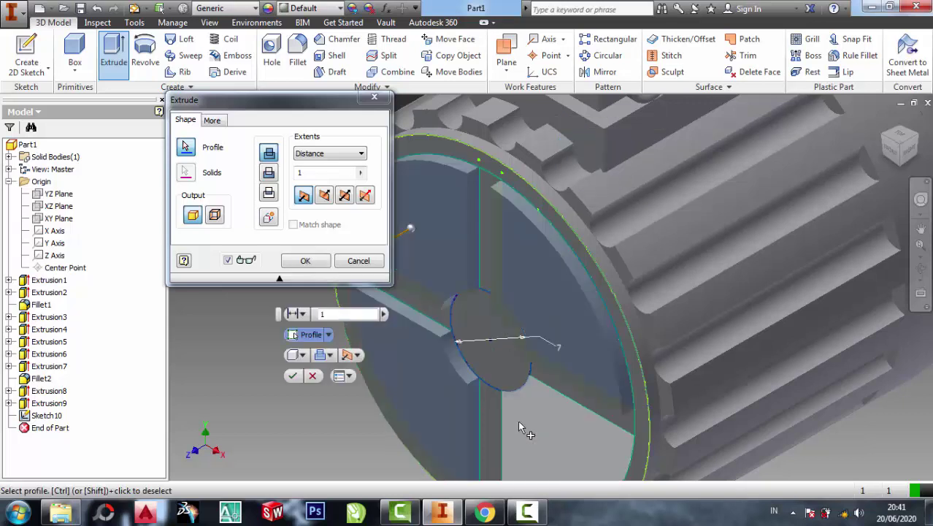
pyautogui.click(518, 420)
pyautogui.click(459, 319)
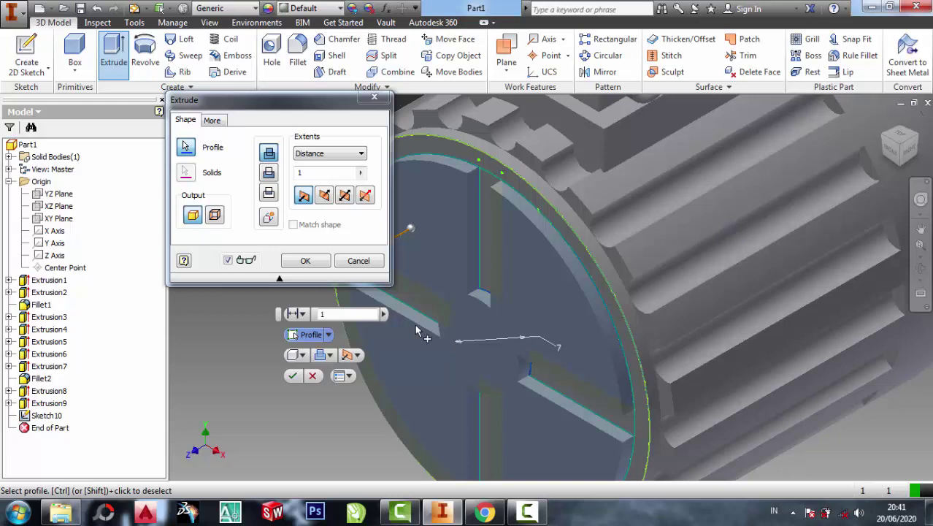
pyautogui.click(292, 376)
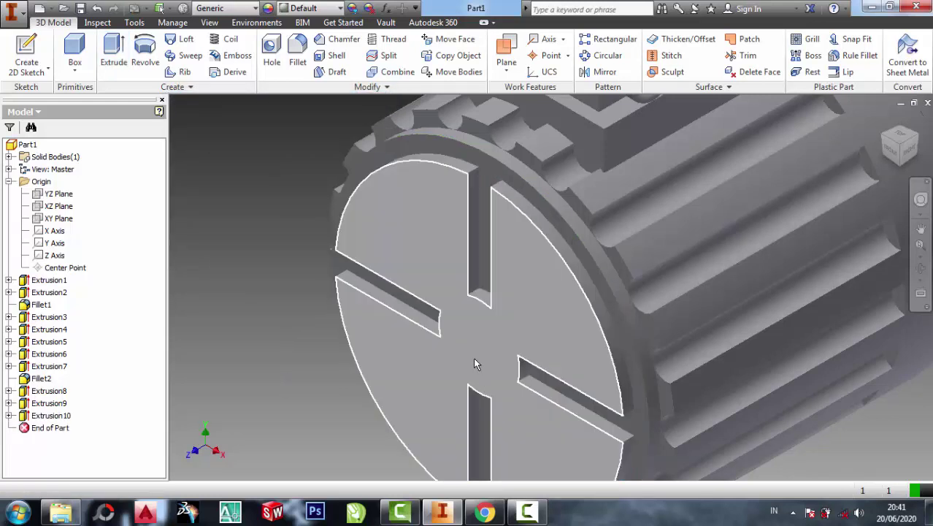
pyautogui.click(474, 361)
pyautogui.click(532, 348)
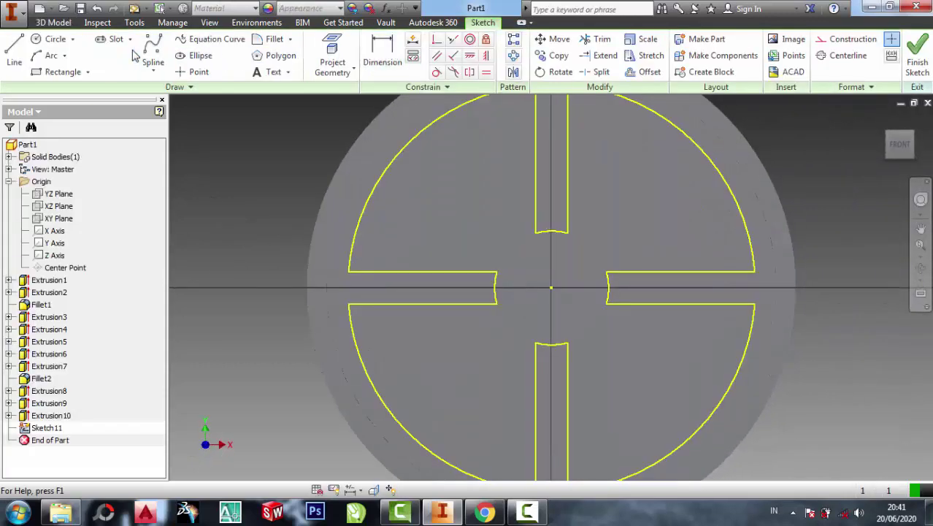
# - Draw a 5 mm diameter circle at the end-face origin and finish Sketch11
pyautogui.click(53, 39)
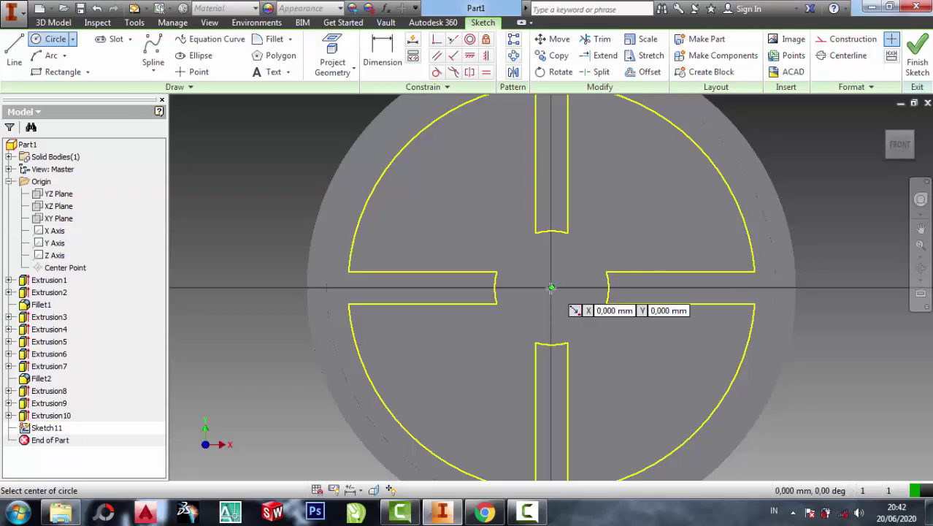
pyautogui.click(552, 287)
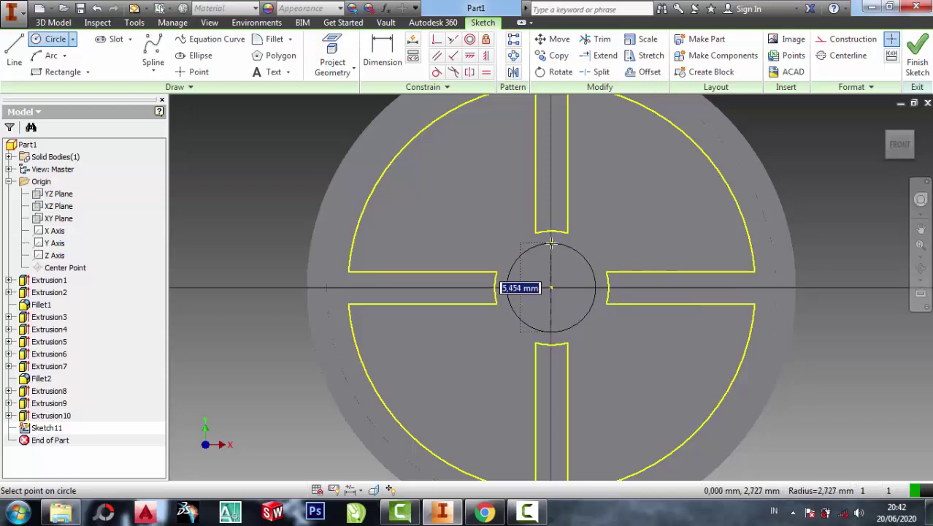
pyautogui.click(551, 243)
pyautogui.click(383, 52)
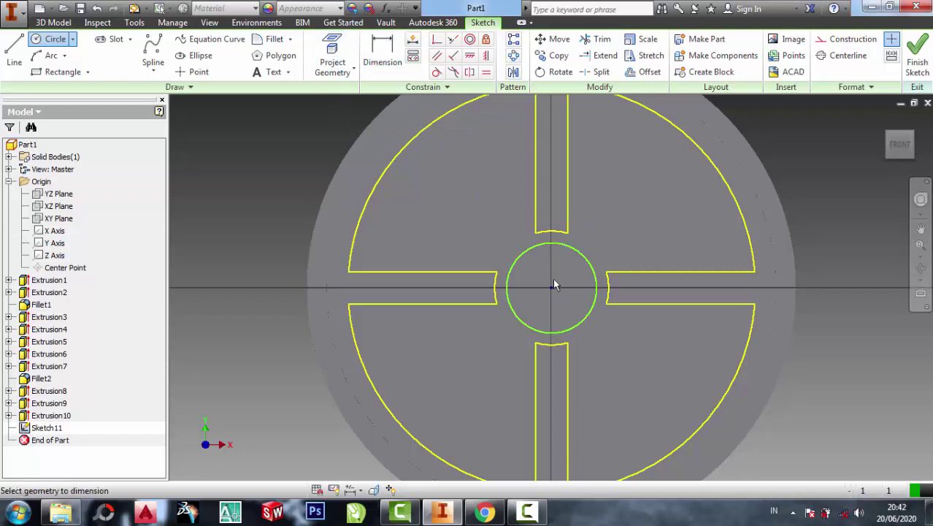
pyautogui.click(525, 252)
pyautogui.click(467, 225)
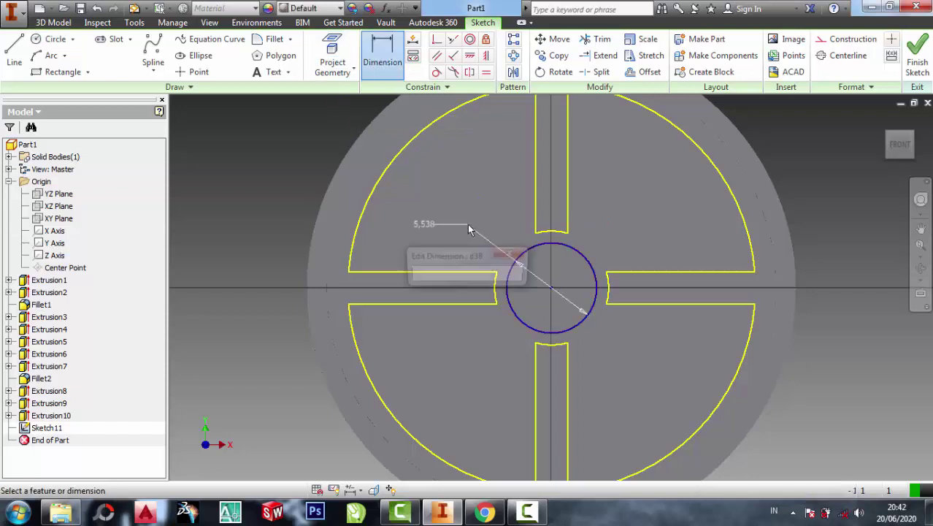
pyautogui.write('5')
pyautogui.click(517, 277)
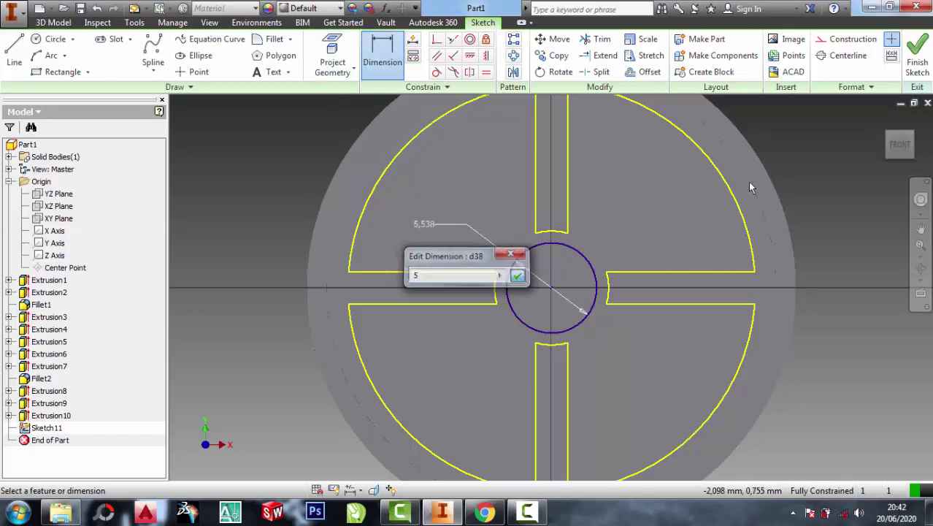
pyautogui.click(917, 59)
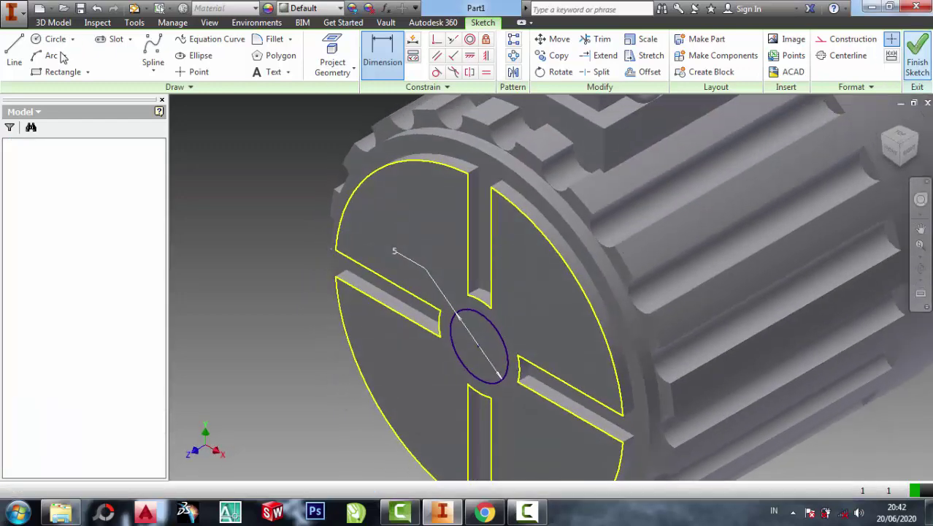
# - Extrude the 5 mm circle 5 mm outward to form the shaft
pyautogui.click(113, 55)
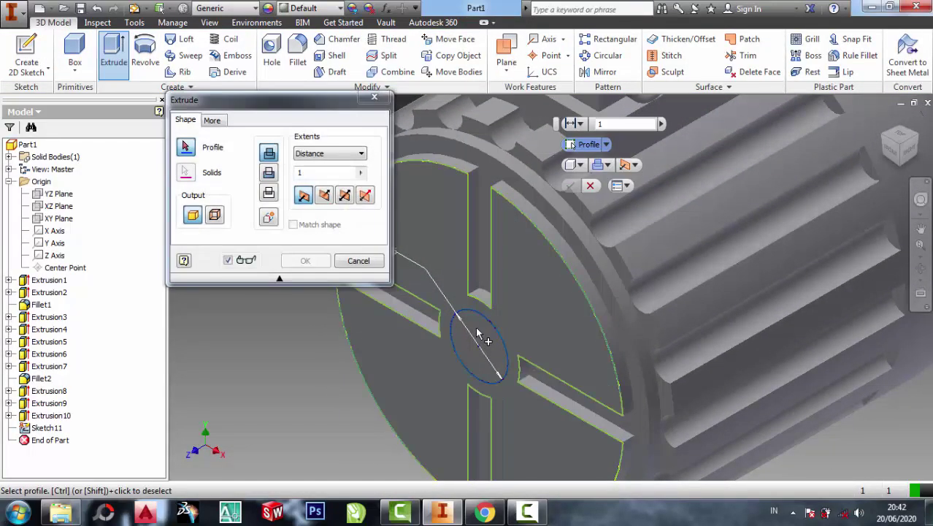
pyautogui.click(478, 334)
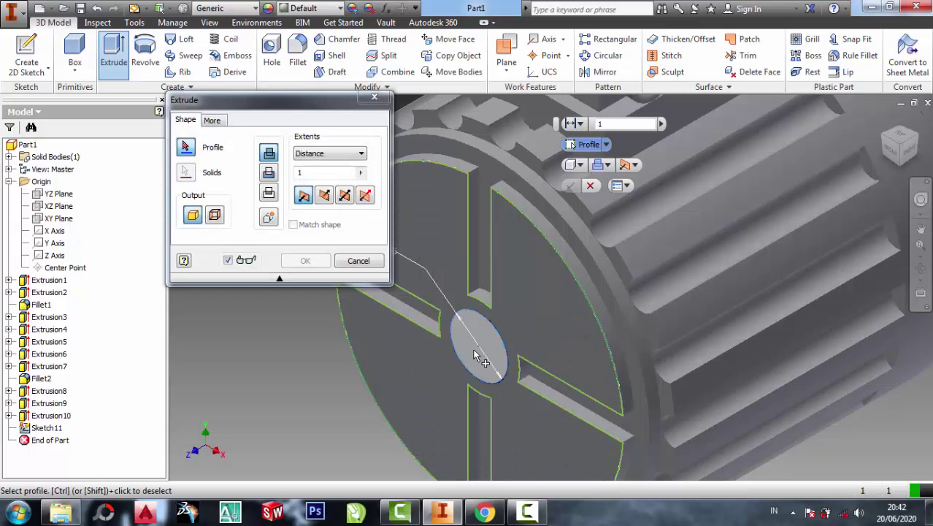
pyautogui.click(475, 356)
pyautogui.click(308, 171)
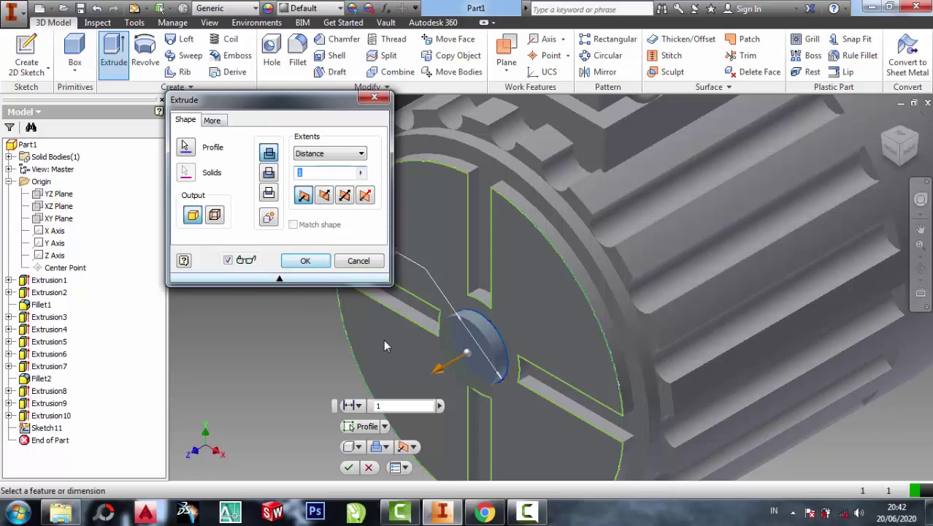
pyautogui.scroll(3, 380, 341)
pyautogui.scroll(-5, 470, 318)
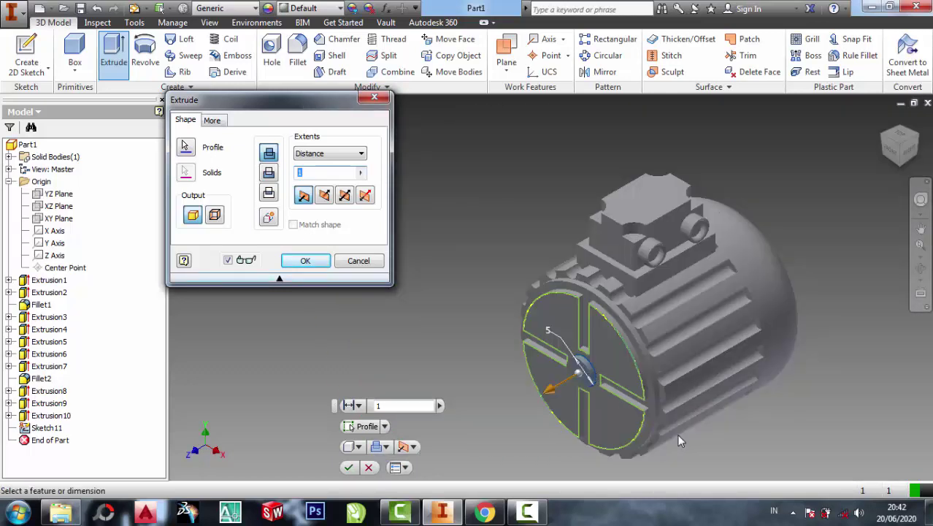
pyautogui.scroll(3, 638, 404)
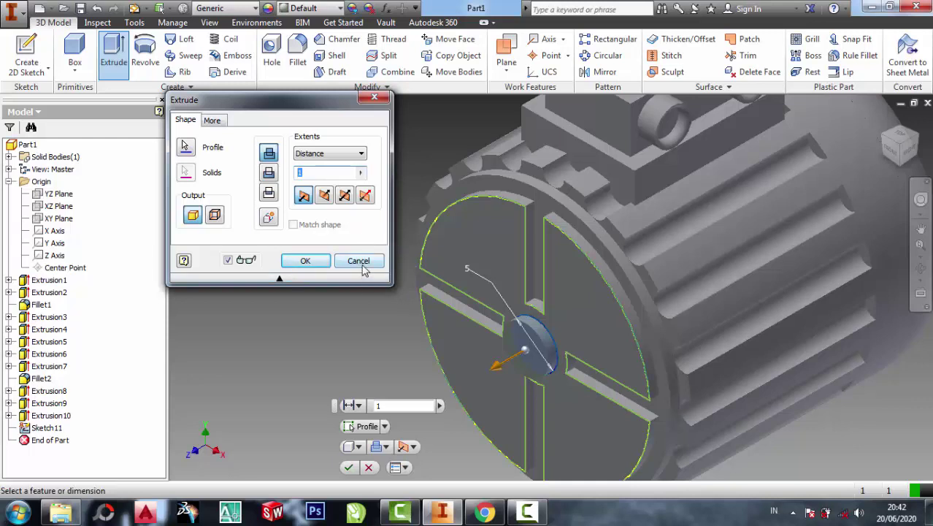
pyautogui.click(320, 262)
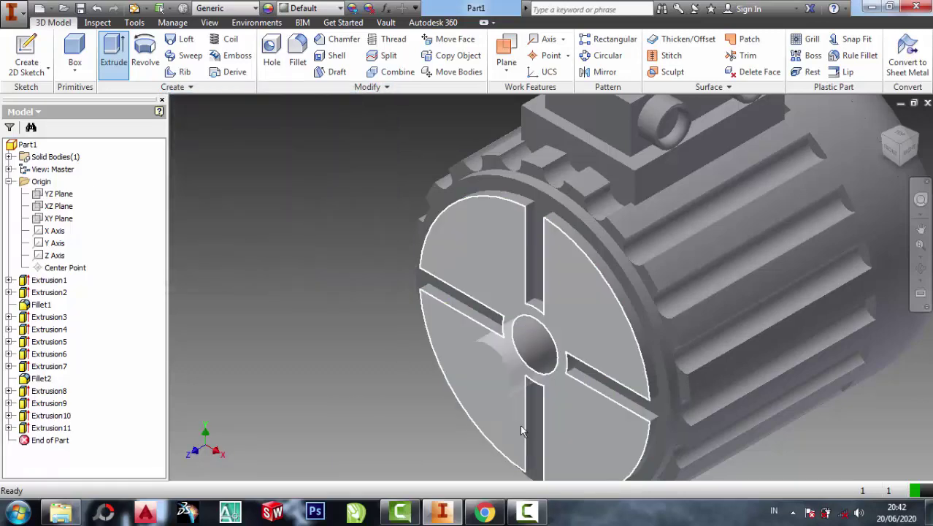
pyautogui.scroll(-2, 768, 441)
pyautogui.scroll(3, 694, 436)
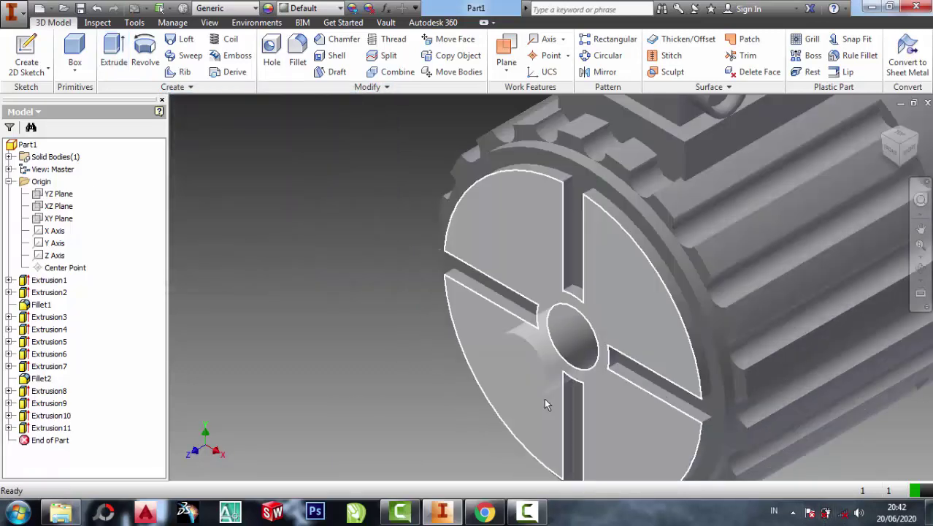
pyautogui.scroll(-1, 544, 398)
# - Sketch a 4.5 mm diameter circle centred on the shaft end face and finish Sketch12
pyautogui.click(534, 373)
pyautogui.click(589, 358)
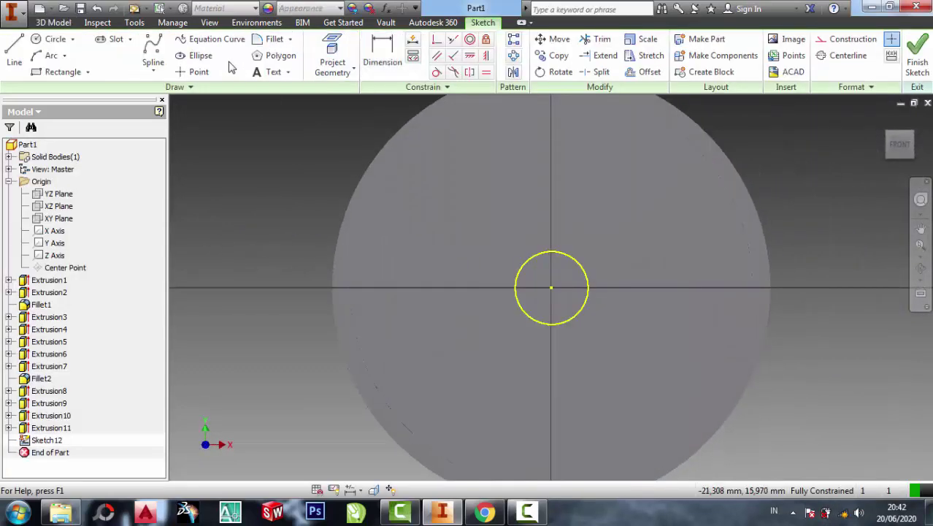
pyautogui.click(57, 39)
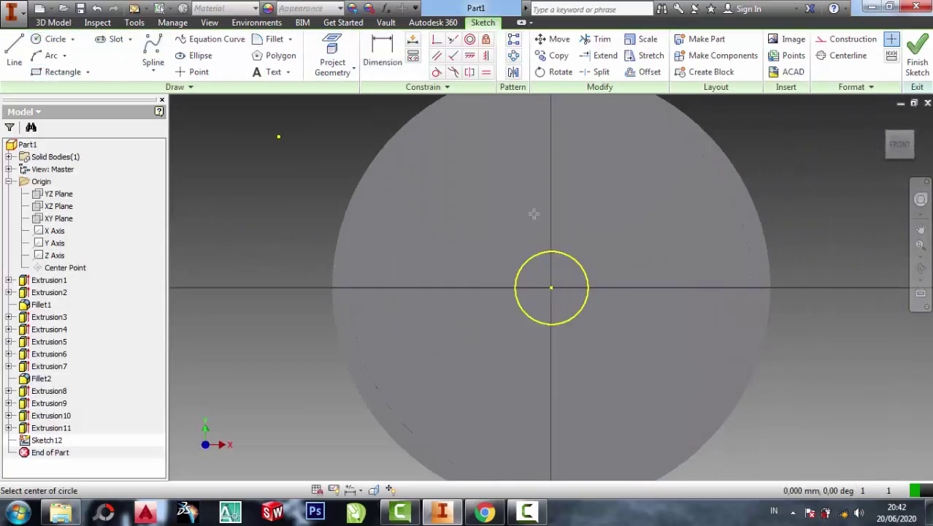
pyautogui.click(551, 287)
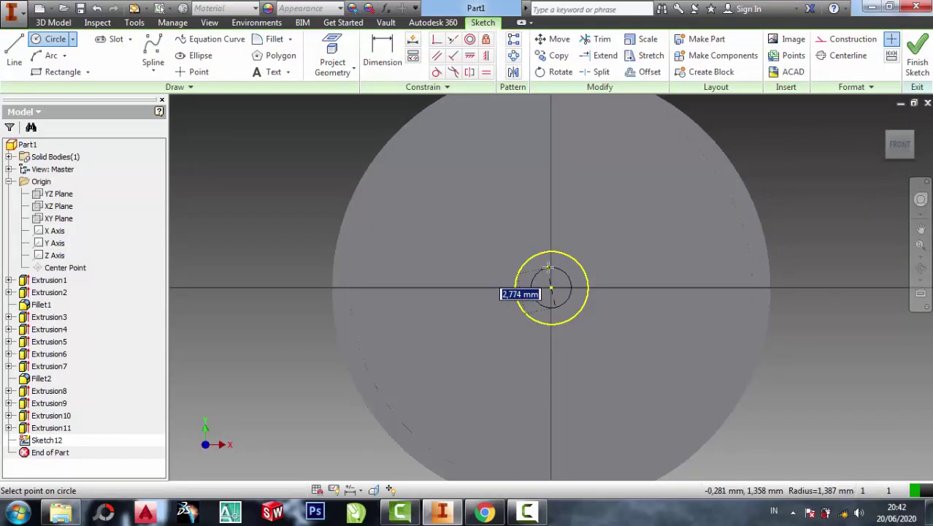
pyautogui.click(531, 289)
pyautogui.click(400, 57)
pyautogui.click(536, 276)
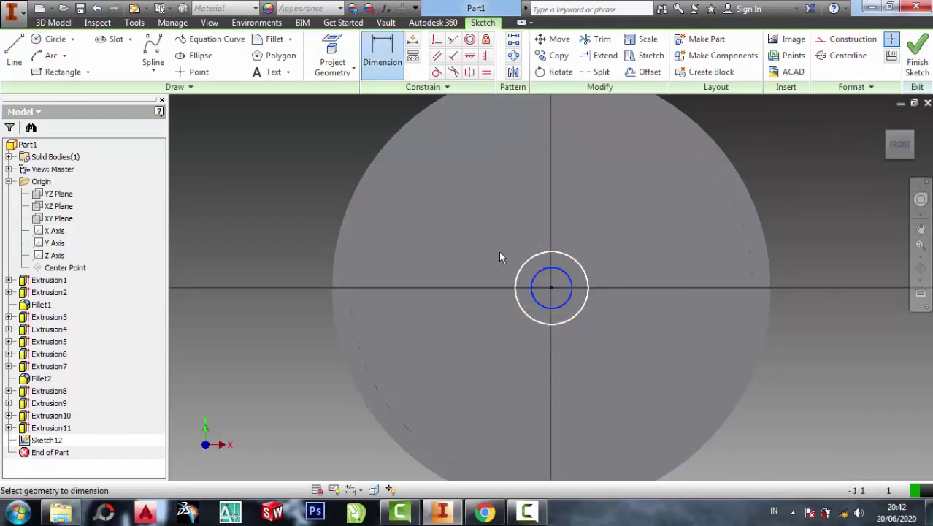
pyautogui.click(492, 242)
pyautogui.write('4')
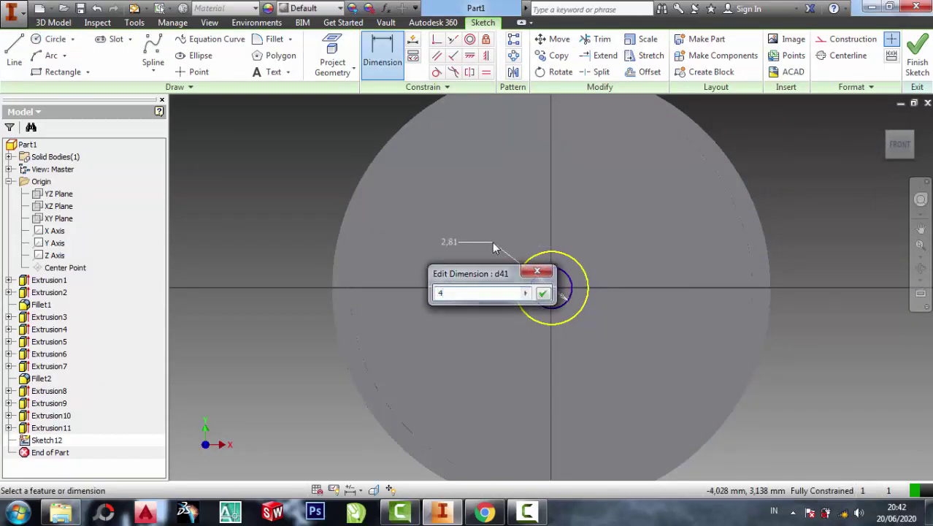
pyautogui.write('.5')
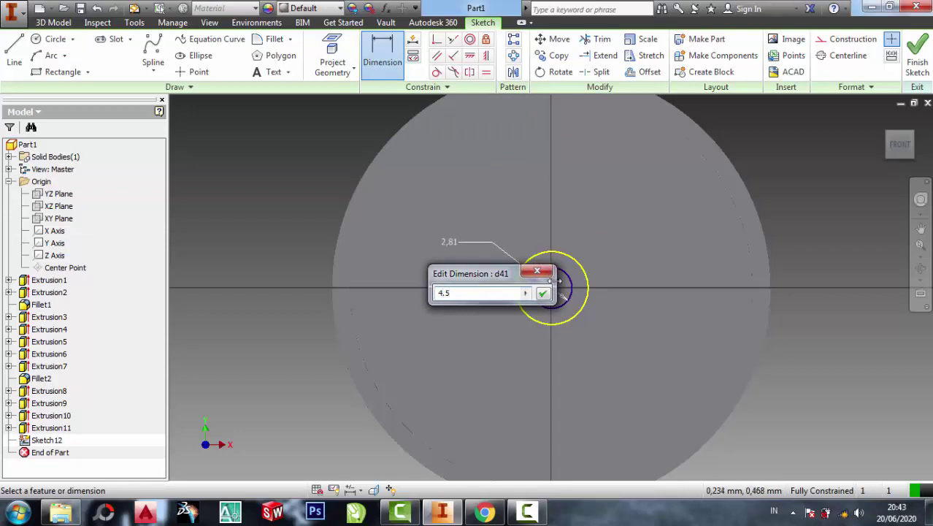
pyautogui.click(544, 294)
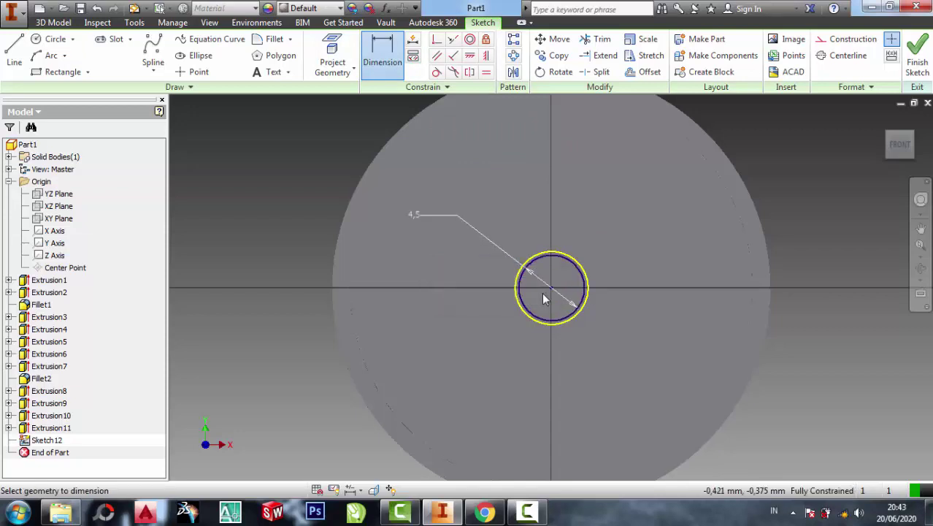
pyautogui.click(918, 56)
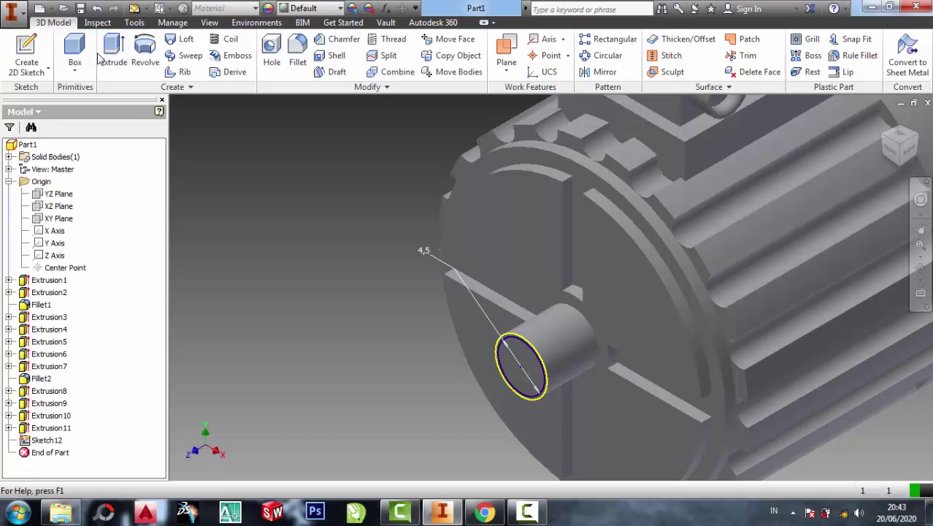
# - Extrude the 4.5 mm circle 7 mm outward as a narrower shaft step
pyautogui.click(114, 51)
pyautogui.click(531, 371)
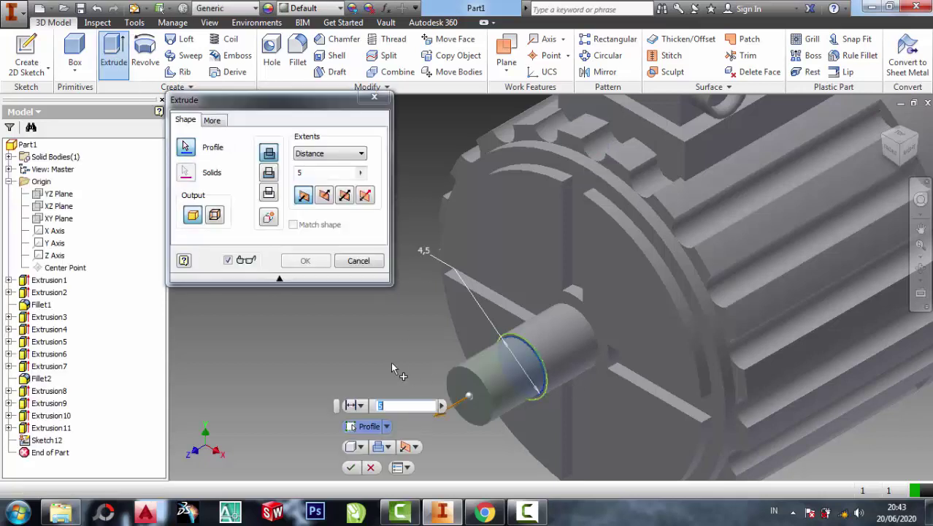
pyautogui.scroll(-3, 453, 424)
pyautogui.scroll(-3, 457, 432)
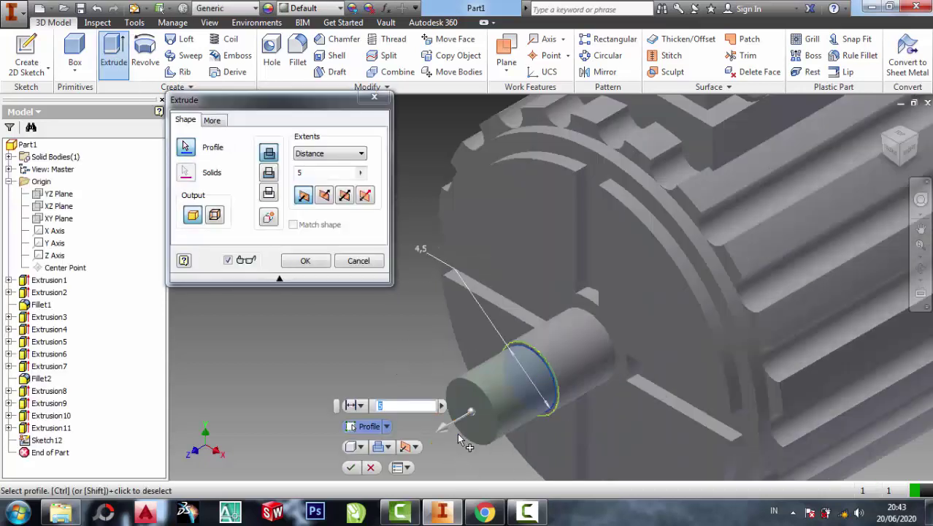
pyautogui.doubleClick(301, 173)
pyautogui.write('7')
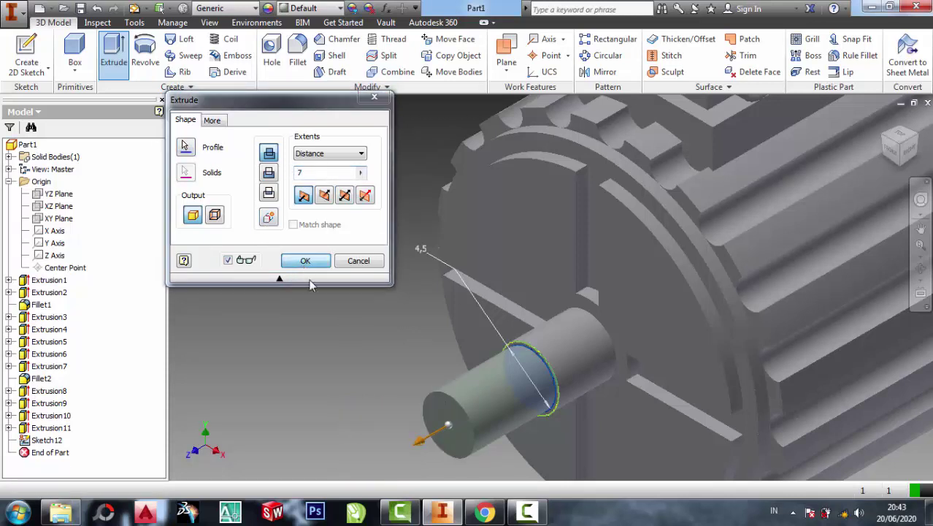
pyautogui.click(305, 262)
# - Zoom and orbit the motor to face the new shaft tip end-on
pyautogui.scroll(-3, 562, 434)
pyautogui.scroll(3, 530, 471)
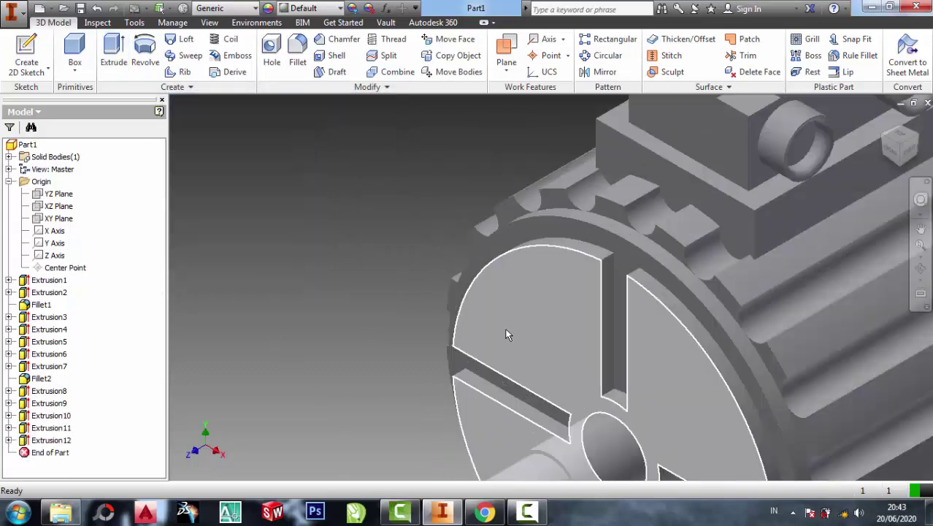
pyautogui.scroll(-5, 526, 468)
pyautogui.scroll(-2, 522, 464)
pyautogui.scroll(5, 515, 455)
pyautogui.scroll(3, 515, 449)
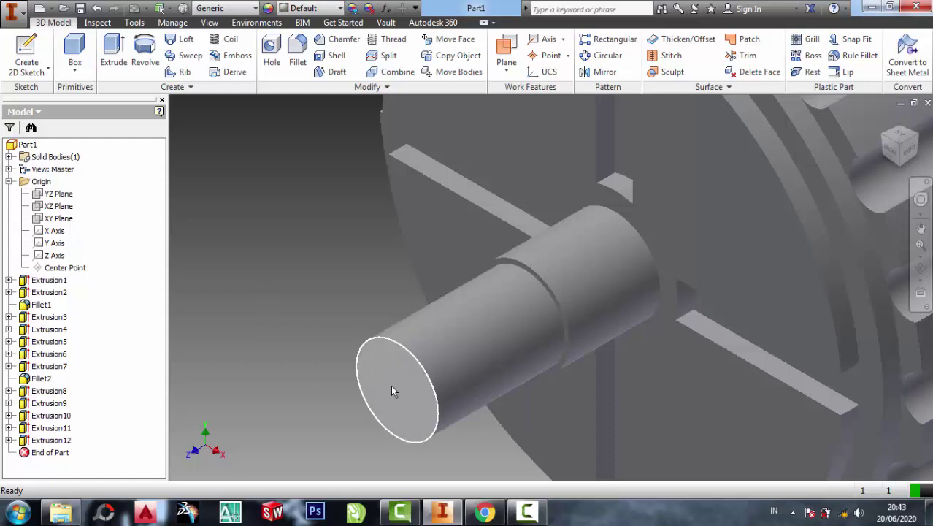
pyautogui.scroll(-5, 494, 428)
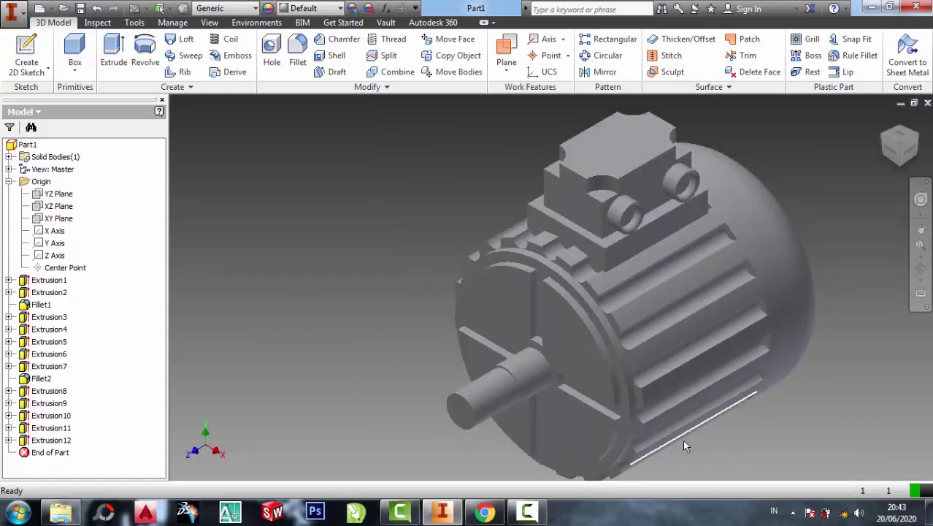
pyautogui.scroll(3, 548, 445)
pyautogui.scroll(-2, 532, 383)
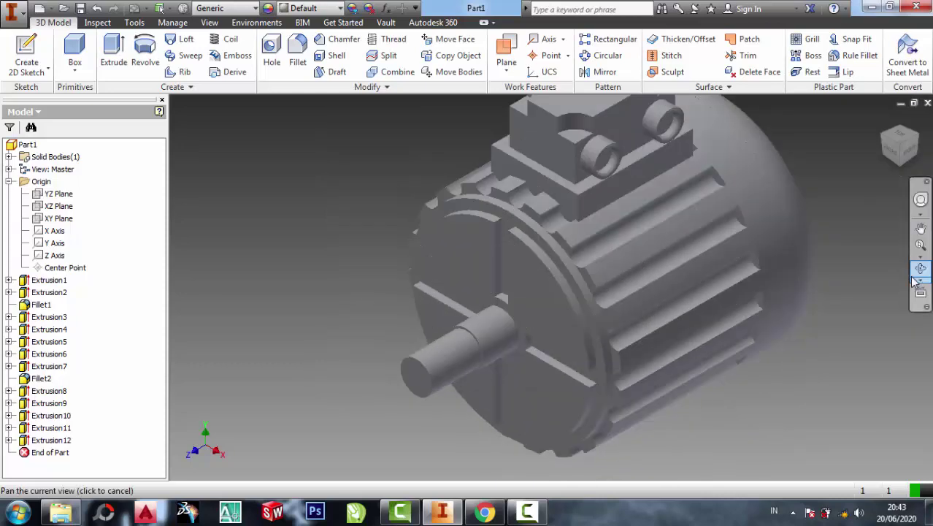
pyautogui.click(921, 269)
pyautogui.moveTo(673, 304)
pyautogui.mouseDown()
pyautogui.moveTo(614, 287)
pyautogui.moveTo(542, 296)
pyautogui.moveTo(672, 273)
pyautogui.moveTo(721, 277)
pyautogui.moveTo(693, 312)
pyautogui.moveTo(723, 322)
pyautogui.moveTo(746, 295)
pyautogui.moveTo(700, 317)
pyautogui.moveTo(468, 308)
pyautogui.mouseUp()
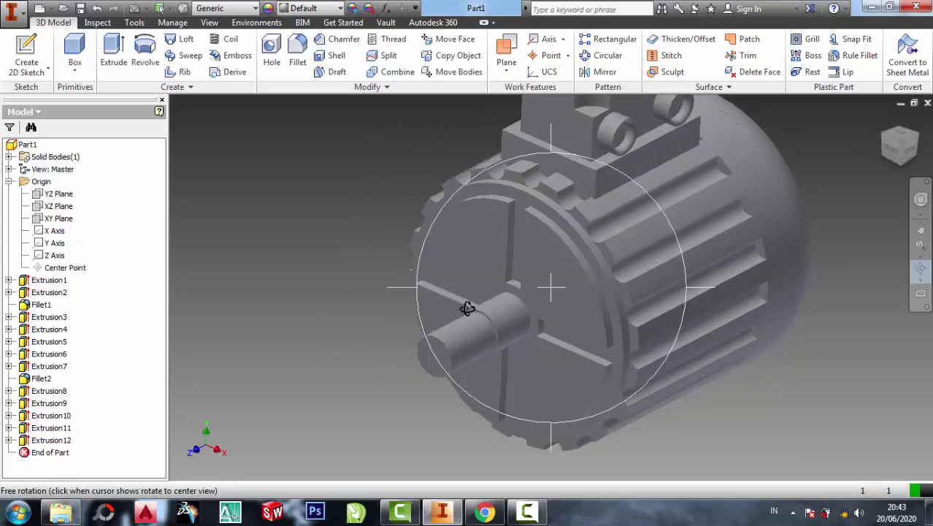
# - Fillet the outer circular edge at the shaft tip
pyautogui.rightClick(295, 172)
pyautogui.click(338, 171)
pyautogui.click(297, 51)
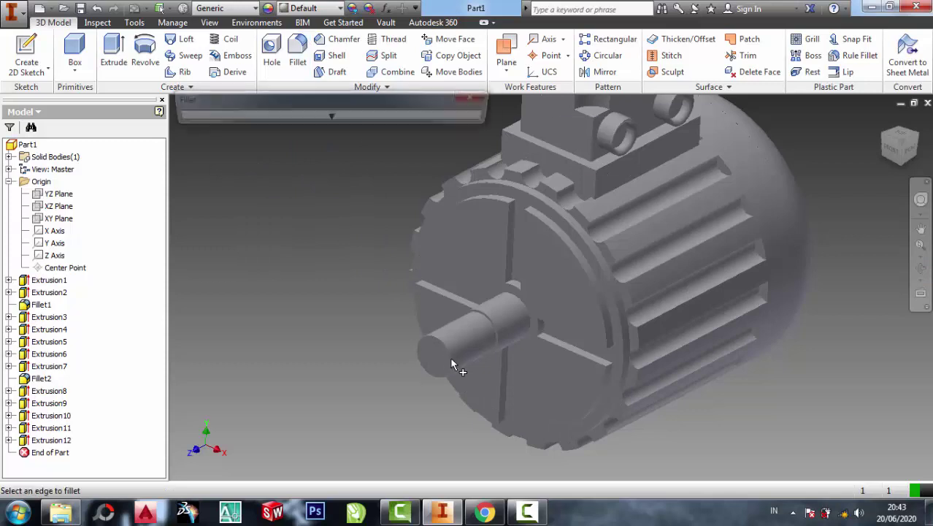
pyautogui.click(449, 355)
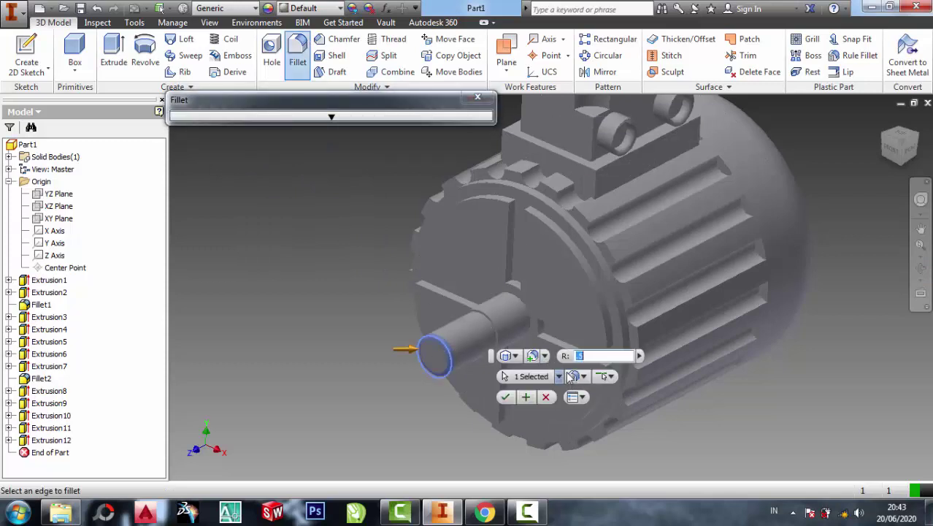
pyautogui.click(505, 398)
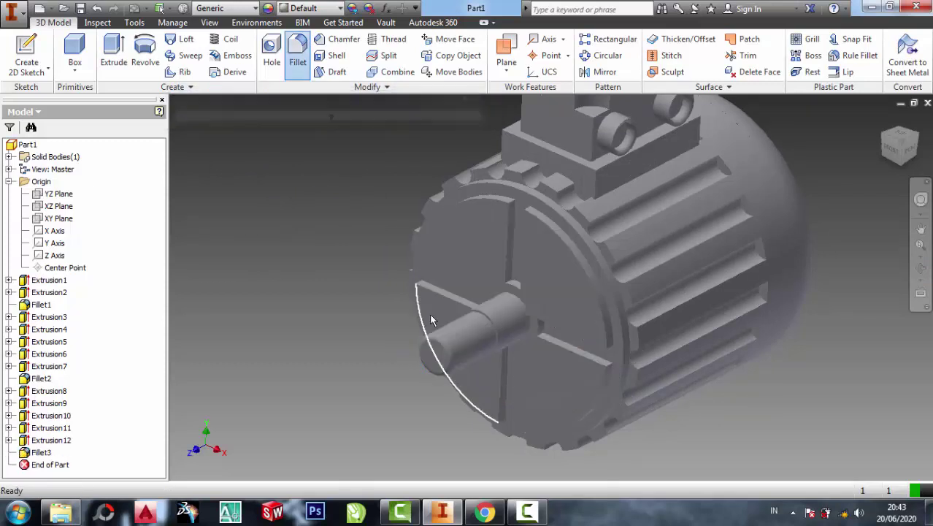
# - Zoom in and out to inspect the filleted shaft tip
pyautogui.scroll(-3, 788, 362)
pyautogui.scroll(3, 788, 351)
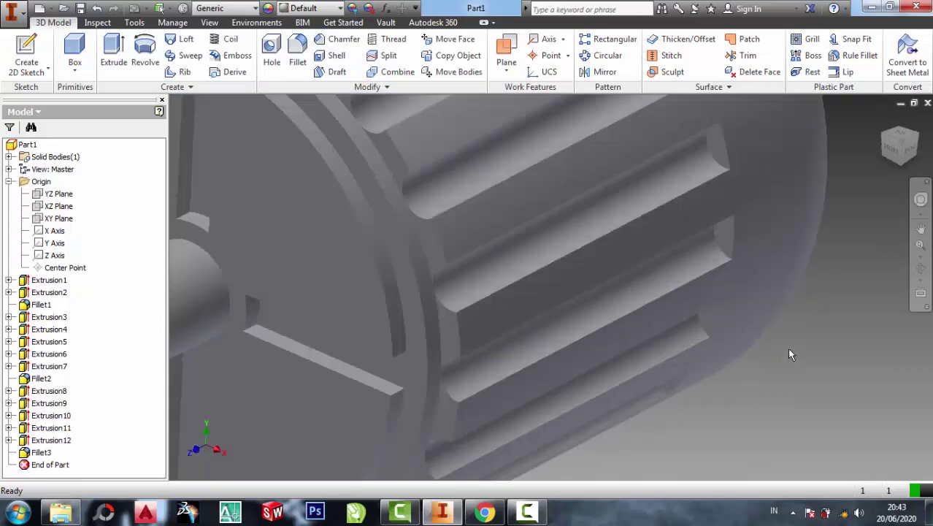
pyautogui.scroll(-3, 787, 347)
pyautogui.scroll(2, 817, 234)
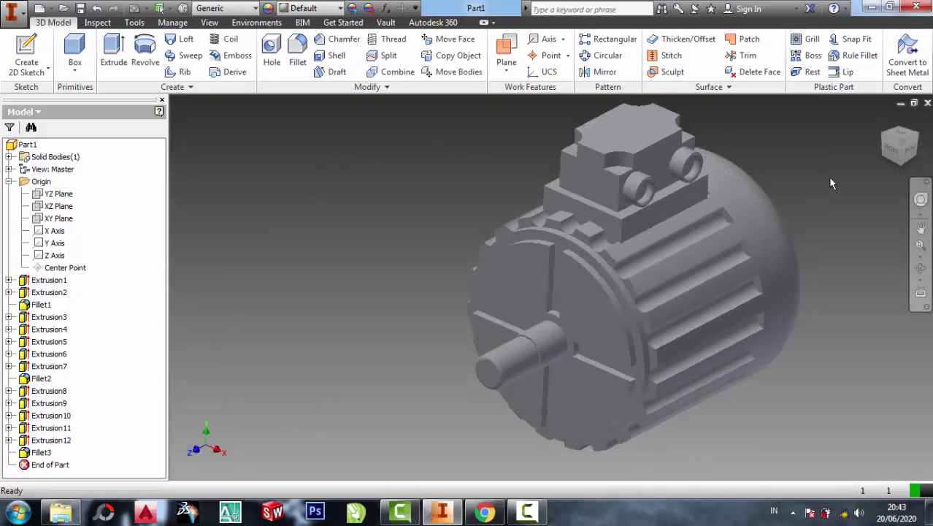
pyautogui.scroll(-3, 827, 176)
pyautogui.scroll(5, 826, 177)
pyautogui.scroll(-1, 811, 197)
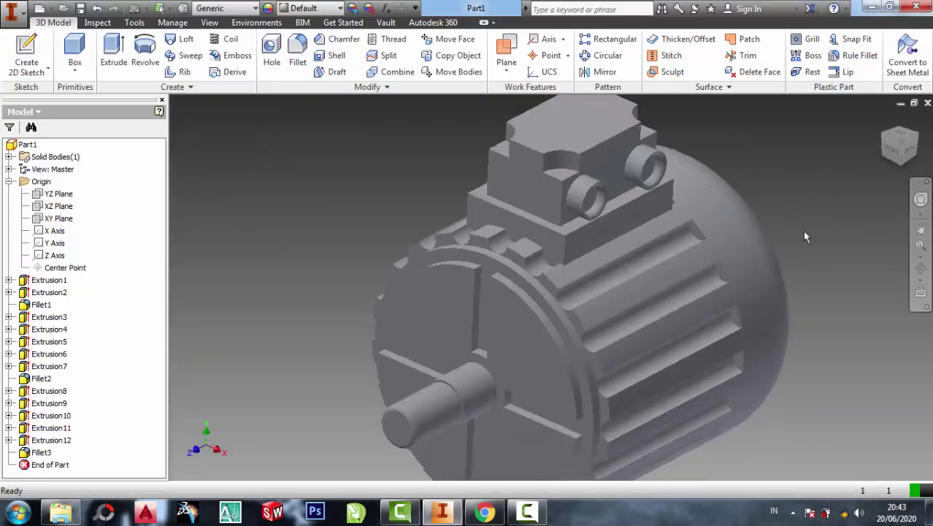
pyautogui.scroll(-2, 811, 241)
pyautogui.scroll(3, 817, 248)
pyautogui.scroll(-1, 785, 219)
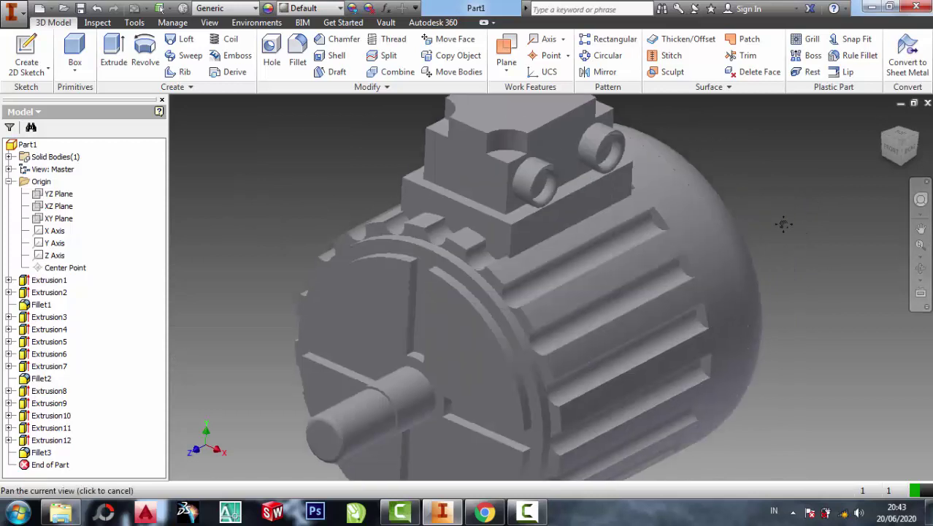
pyautogui.scroll(3, 737, 288)
pyautogui.scroll(-3, 734, 293)
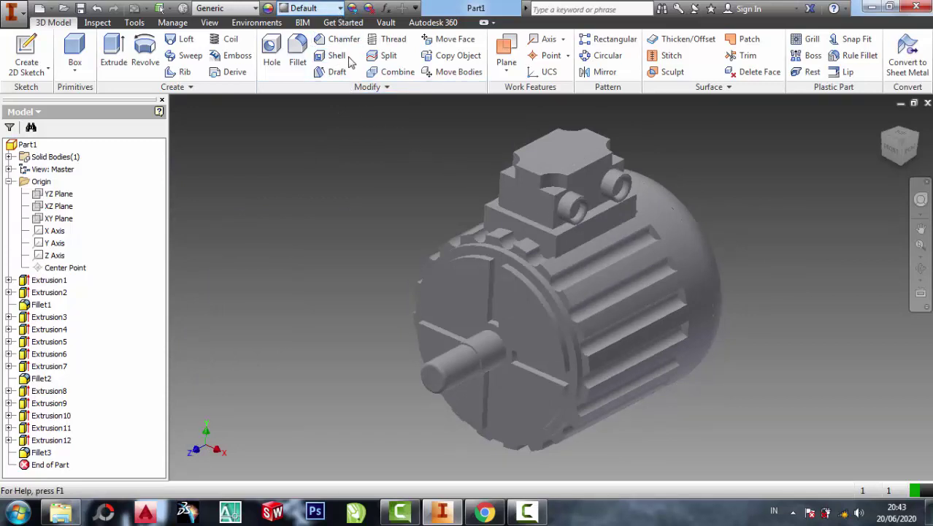
# - Apply the Aluminum - Dark appearance to the motor part
pyautogui.click(338, 10)
pyautogui.scroll(1, 314, 124)
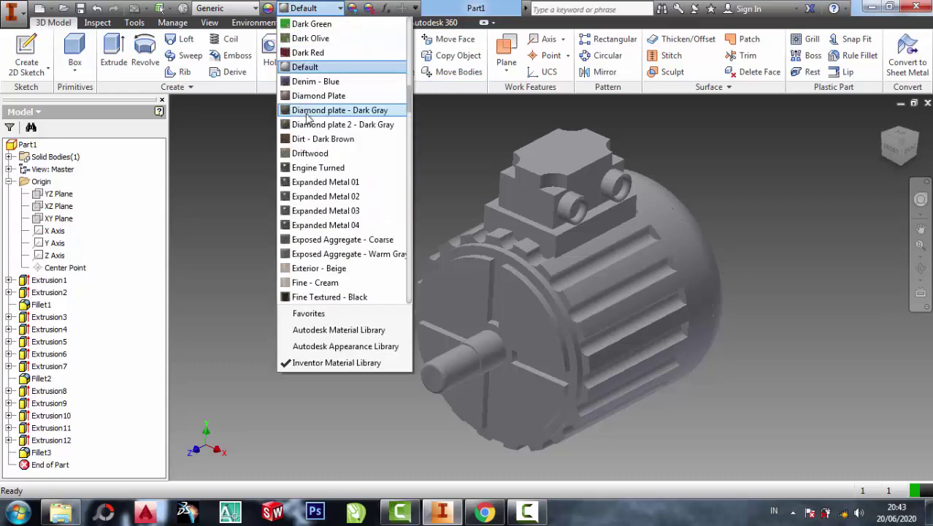
pyautogui.scroll(3, 315, 124)
pyautogui.scroll(-3, 314, 126)
pyautogui.scroll(2, 310, 211)
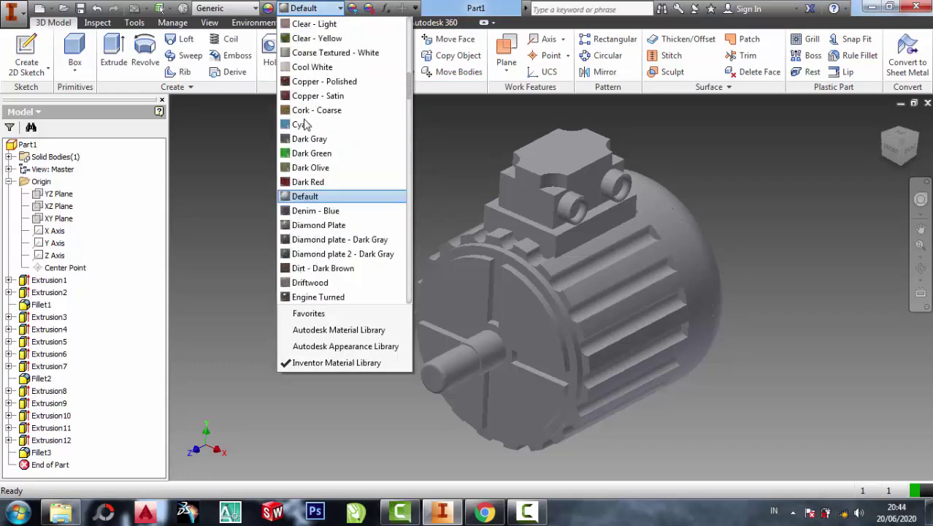
pyautogui.scroll(2, 311, 117)
pyautogui.scroll(3, 308, 119)
pyautogui.scroll(3, 307, 119)
pyautogui.scroll(3, 305, 121)
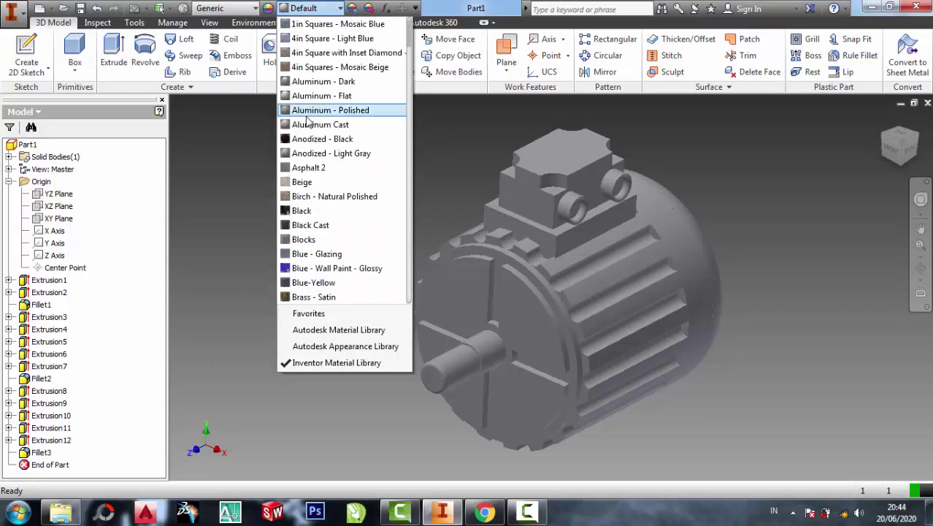
pyautogui.scroll(1, 304, 121)
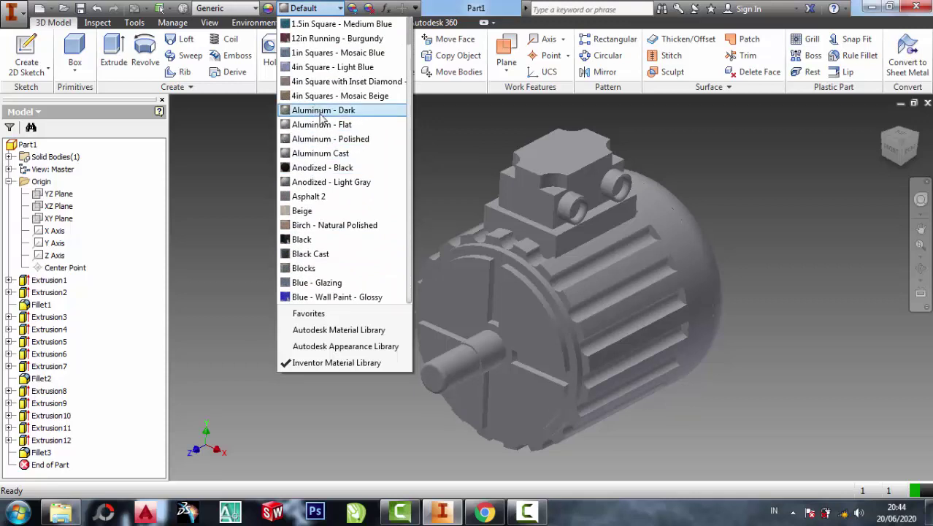
pyautogui.click(321, 111)
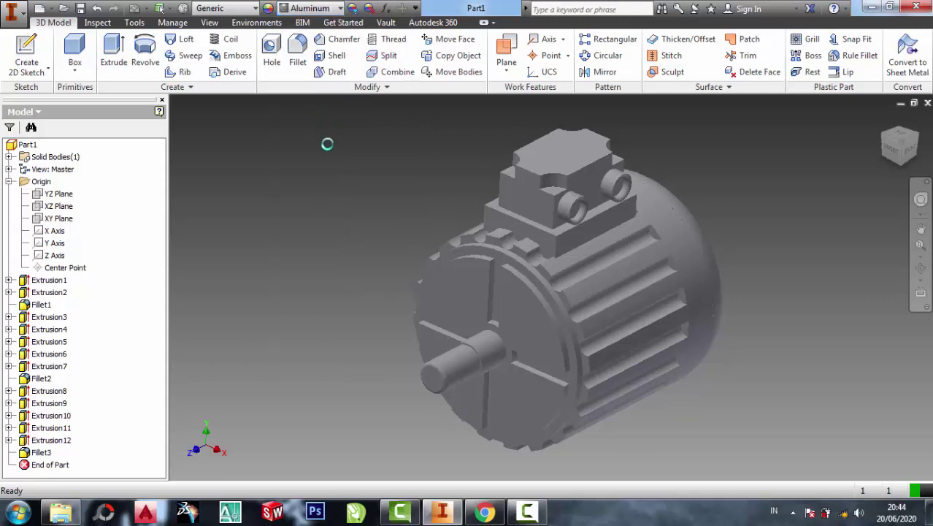
# - Orbit, return to the home view and zoom to inspect the aluminum finish
pyautogui.click(920, 268)
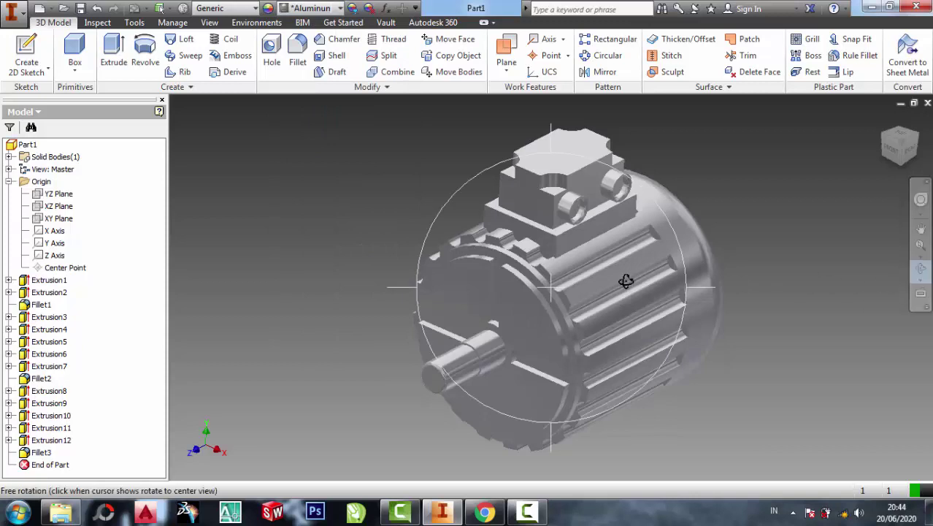
pyautogui.moveTo(626, 281); pyautogui.dragTo(618, 292)
pyautogui.rightClick(723, 176)
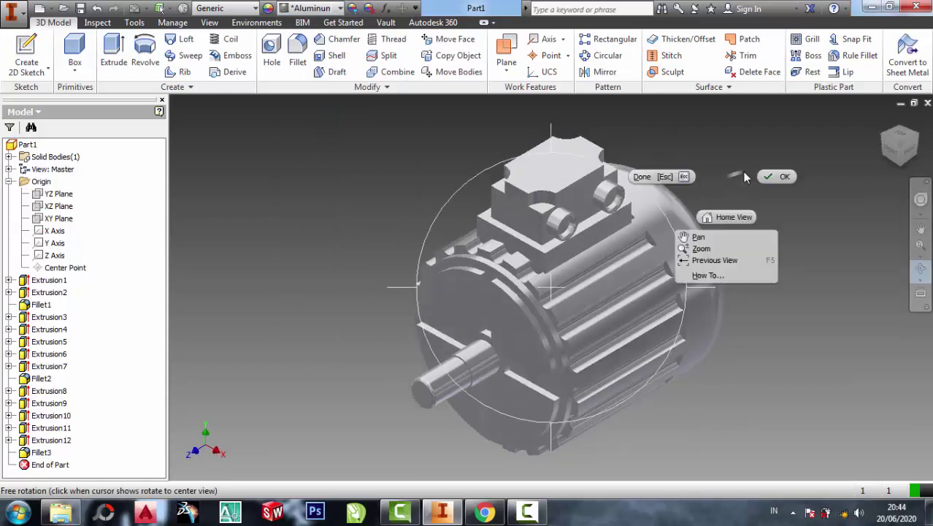
pyautogui.click(775, 176)
pyautogui.click(883, 121)
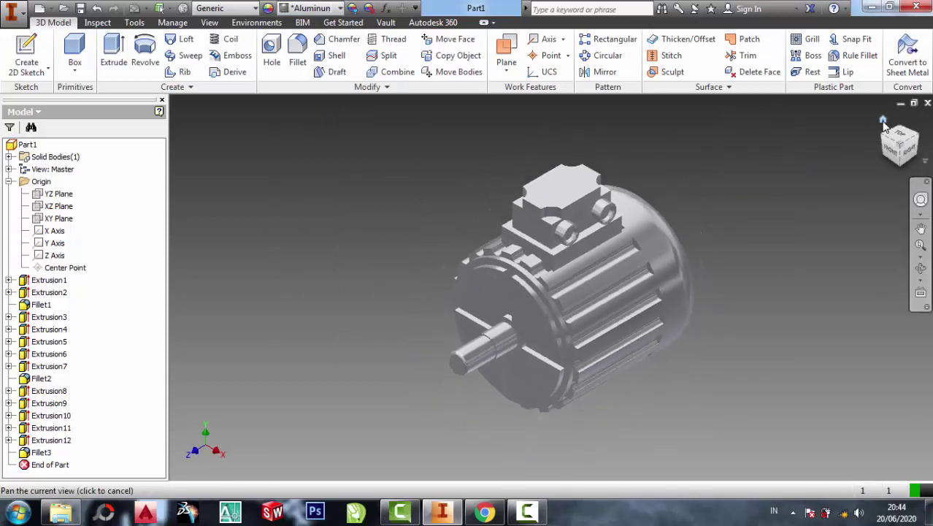
pyautogui.scroll(3, 741, 249)
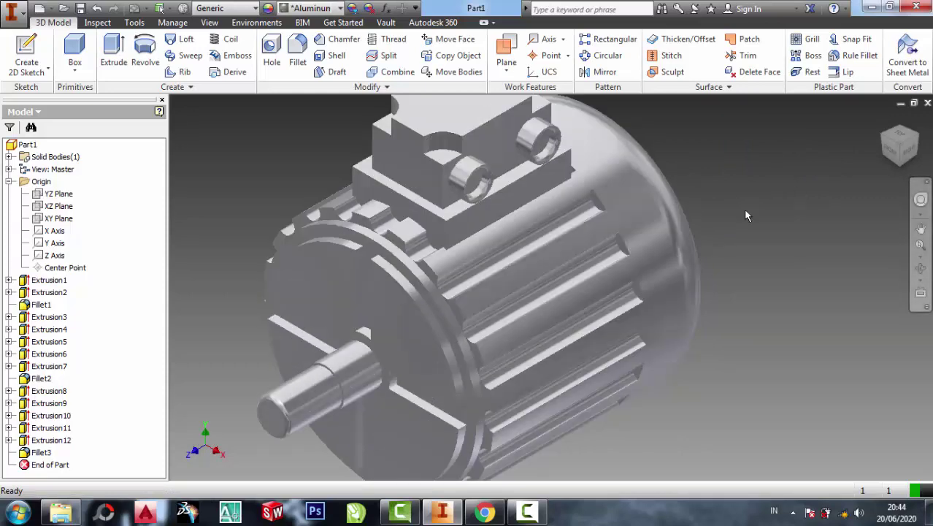
pyautogui.scroll(-3, 745, 215)
pyautogui.scroll(3, 702, 190)
pyautogui.scroll(-2, 702, 189)
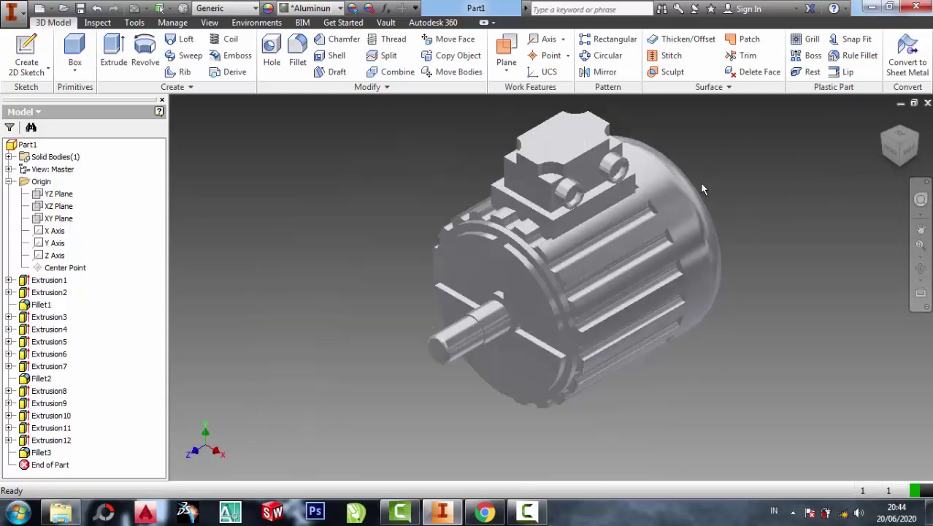